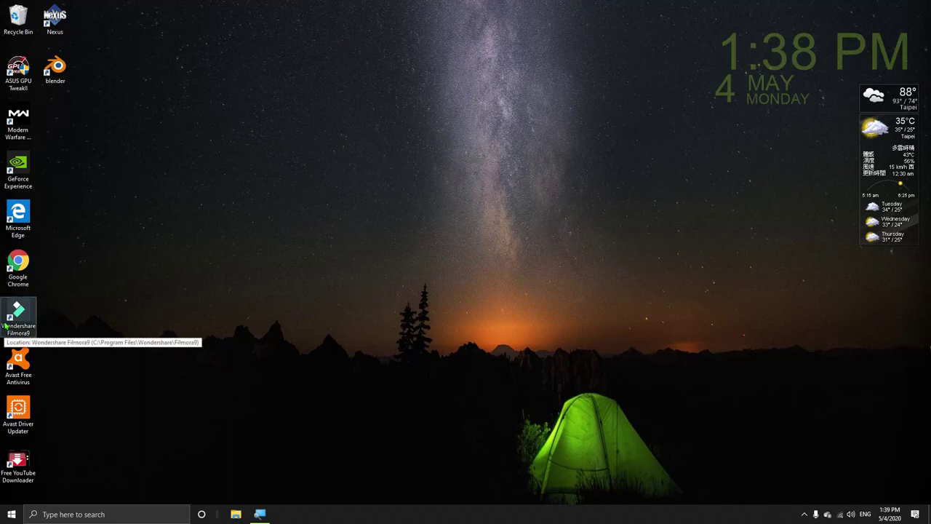
Step: Launch Wondershare Filmora9 and start a new project with the 16:9 (Widescreen) aspect ratio
left_click(6, 328)
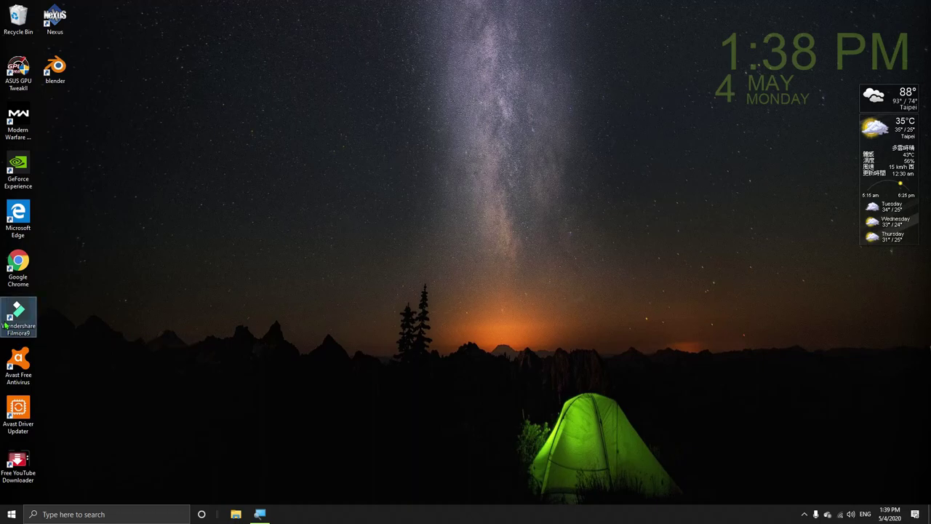
double_click(6, 327)
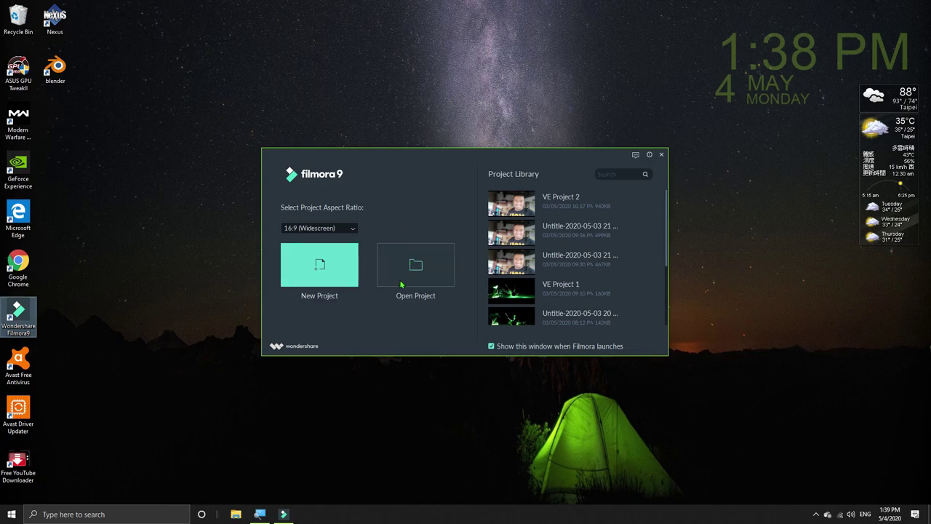
left_click(334, 287)
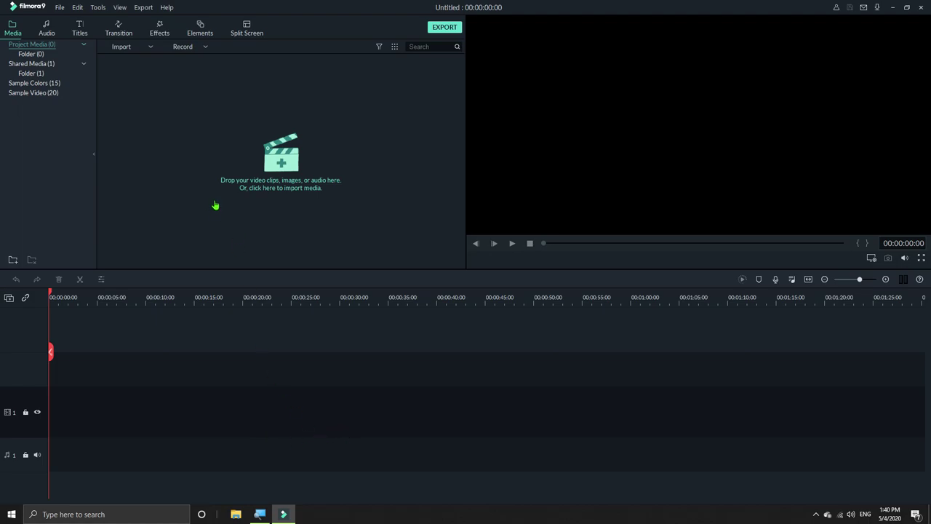
Step: Look through the Sample Colors, Sample Video and Shared Media collections in the media library
left_click(28, 86)
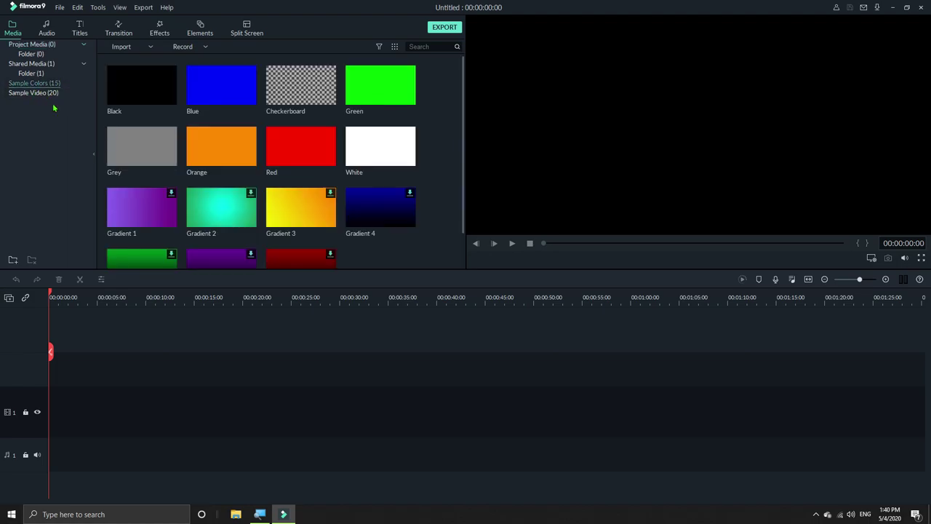
left_click(44, 95)
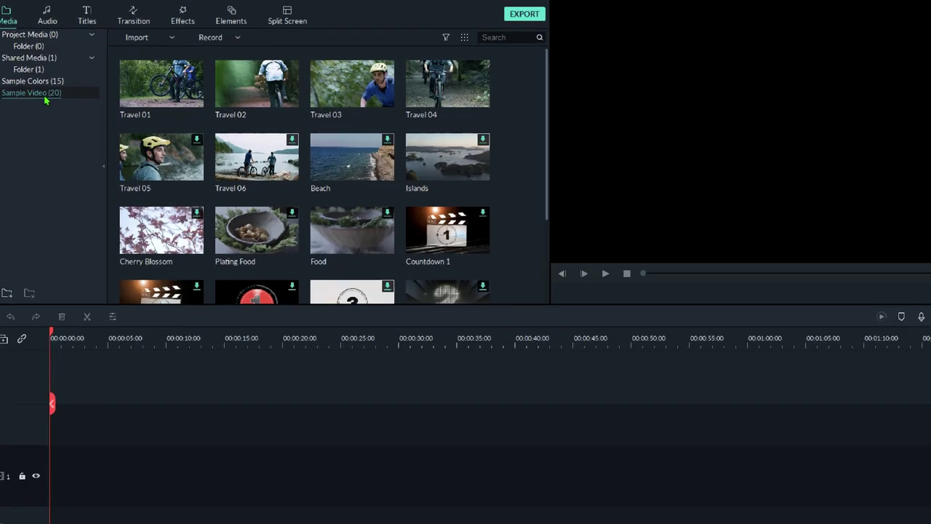
scroll(655, 218, "down", 3)
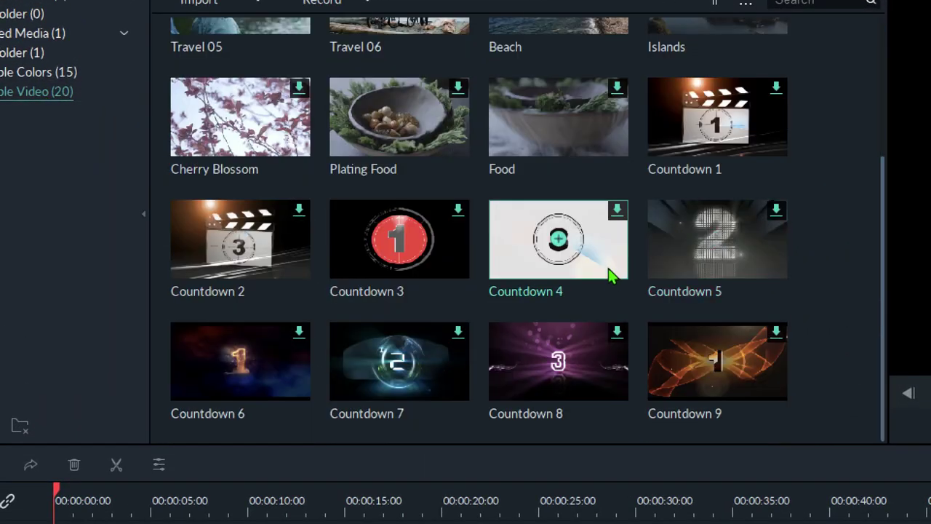
scroll(199, 224, "up", 3)
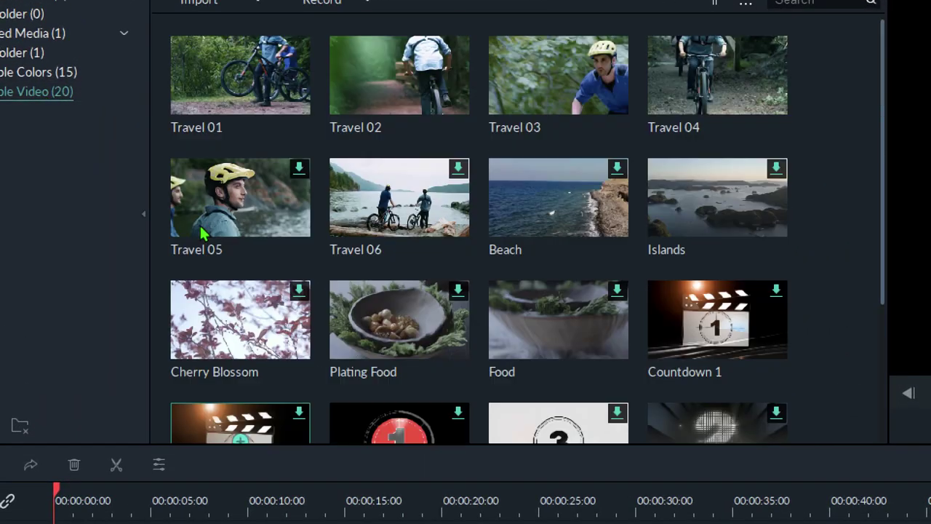
left_click(21, 73)
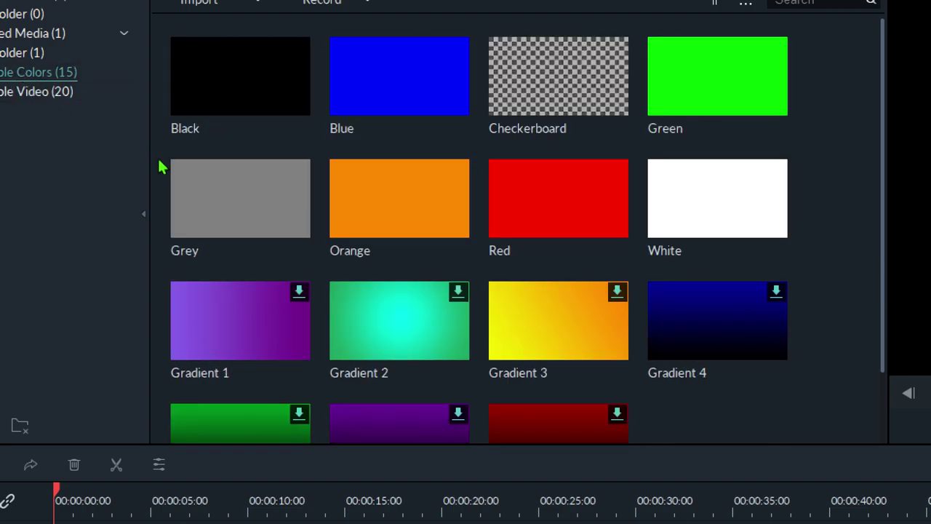
left_click(11, 36)
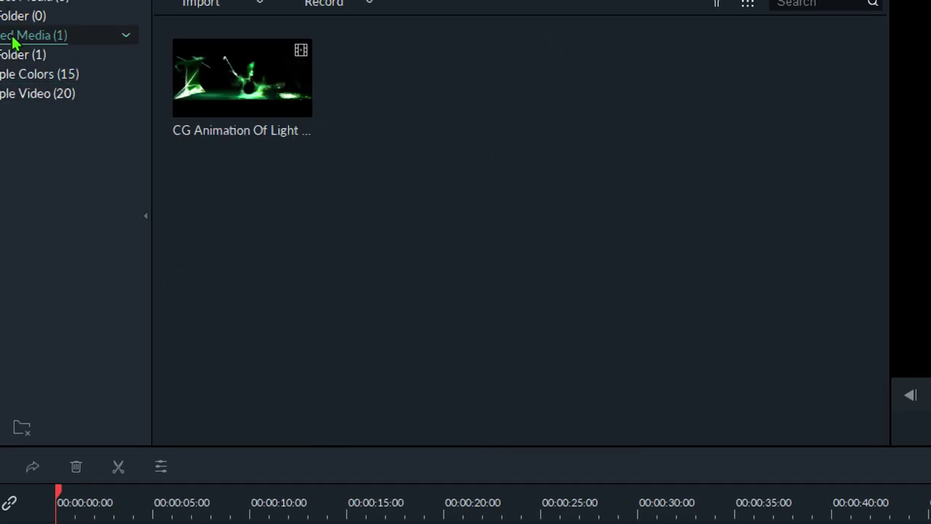
mouse_move(270, 112)
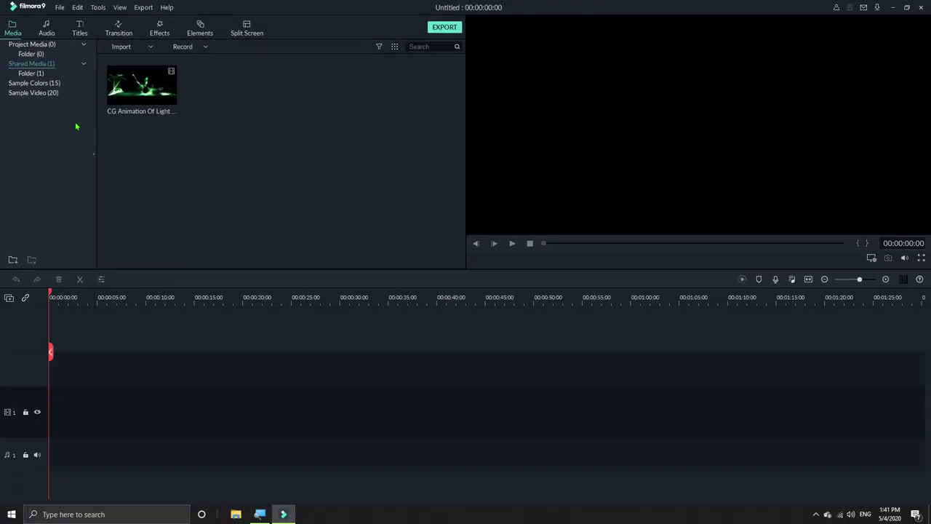
Step: Browse the full list of included music and sound effects in the audio library
left_click(49, 31)
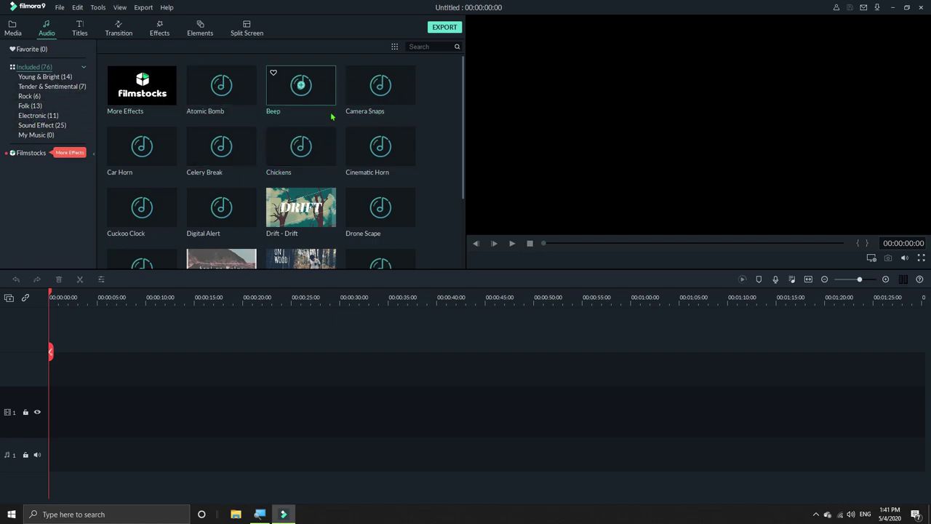
scroll(328, 145, "down", 4)
scroll(297, 190, "down", 5)
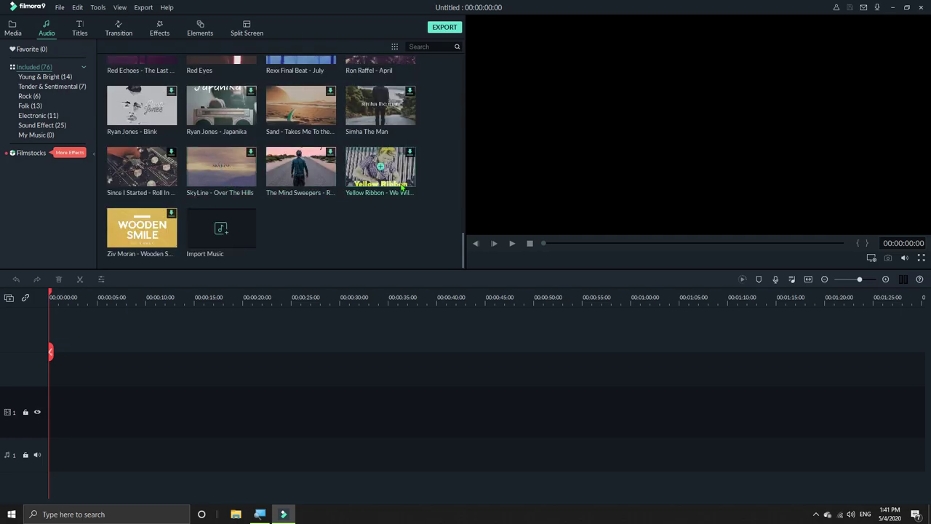
scroll(289, 187, "up", 10)
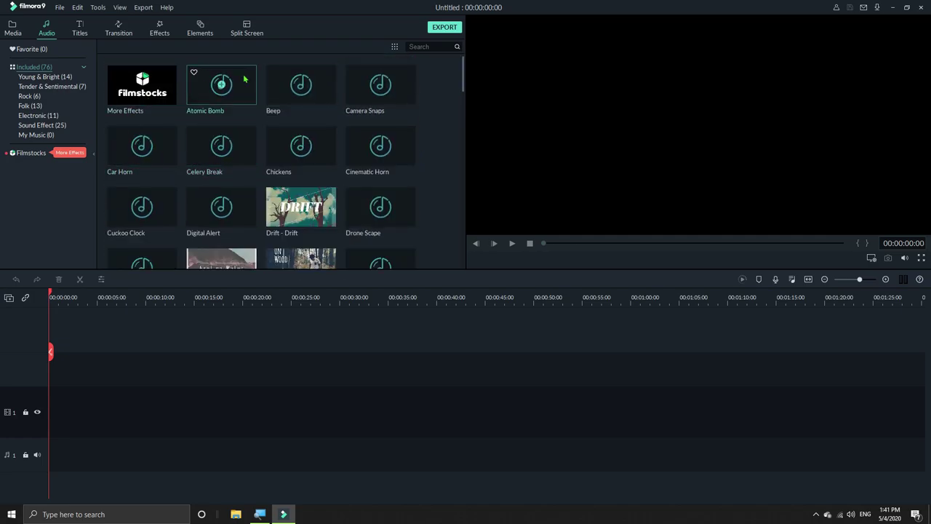
Step: Examine the Openers and Titles template categories in the titles library
left_click(76, 33)
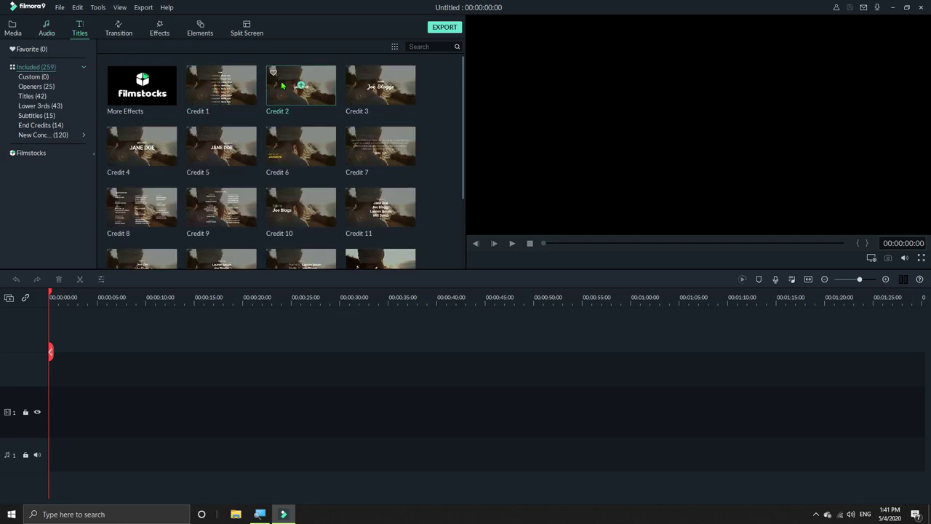
left_click(43, 86)
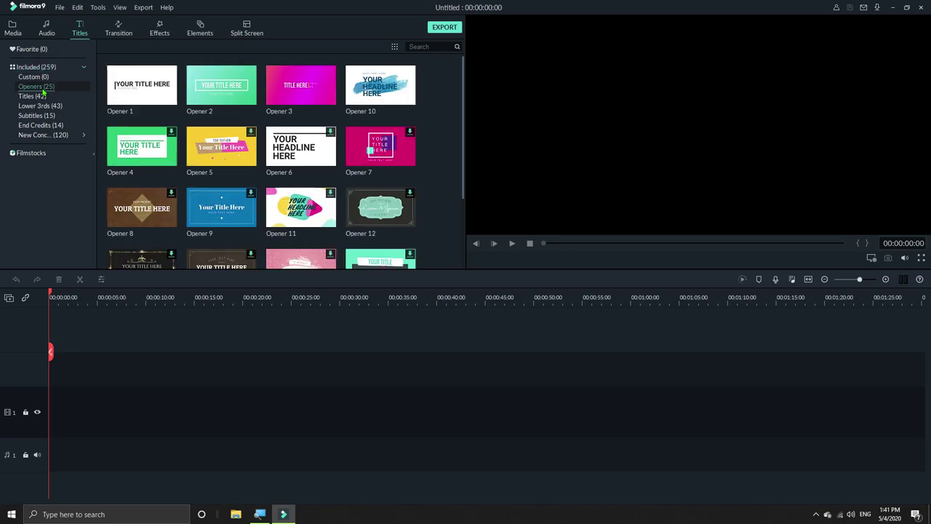
scroll(314, 140, "down", 5)
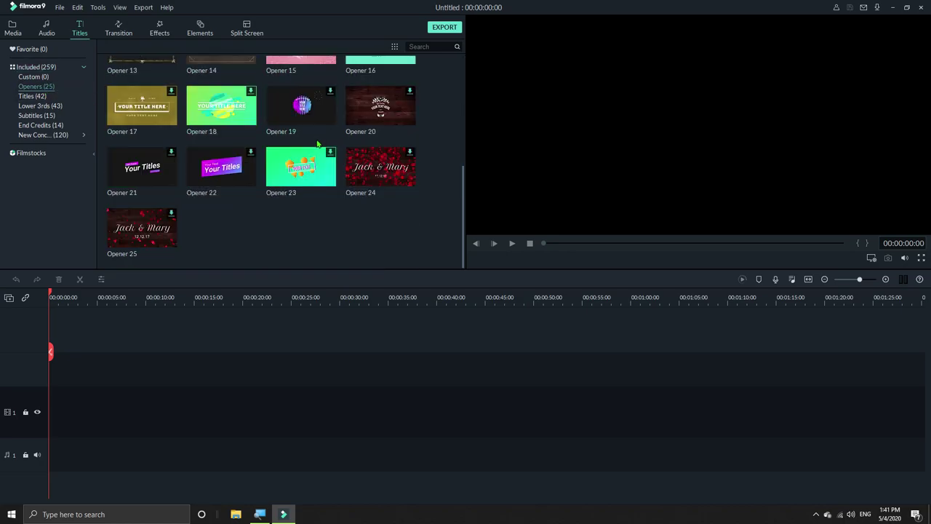
scroll(314, 140, "up", 5)
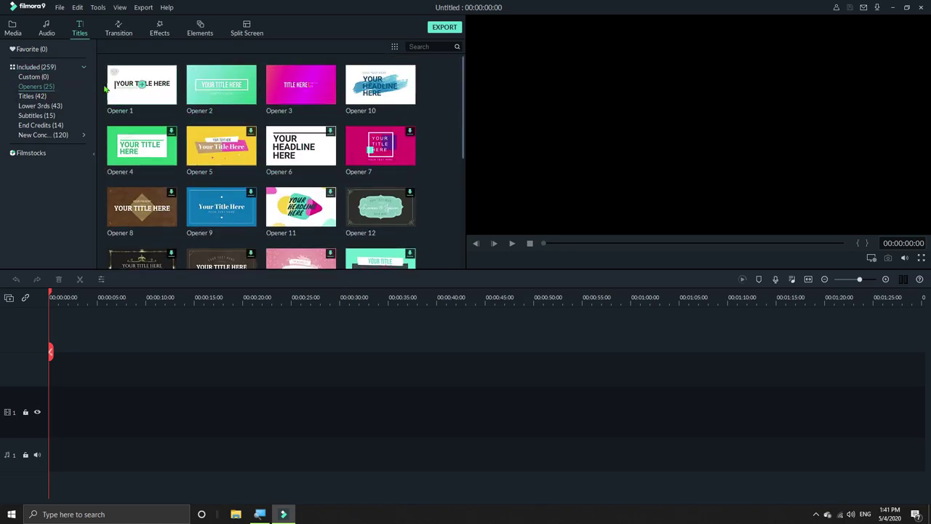
left_click(48, 98)
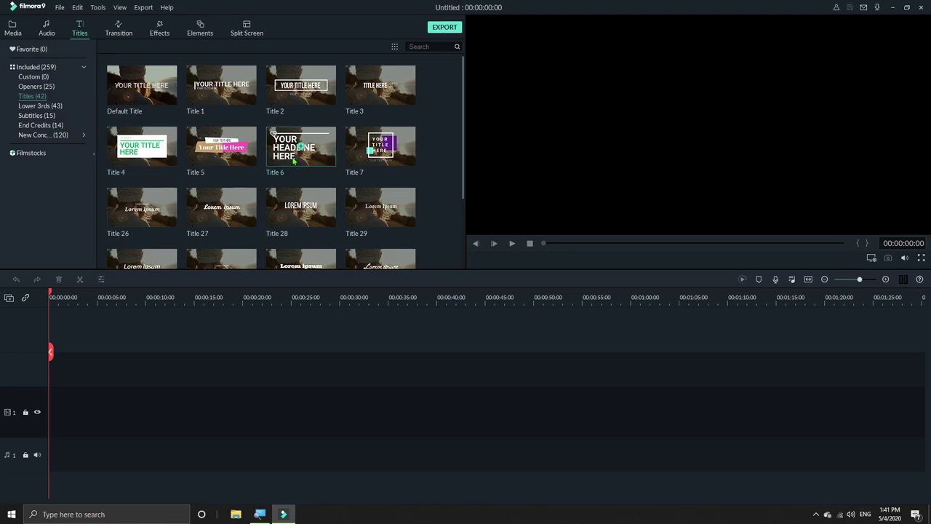
scroll(289, 210, "down", 6)
scroll(275, 200, "up", 6)
Step: Examine the Lower 3rds, Subtitles and End Credits categories of title templates
left_click(61, 106)
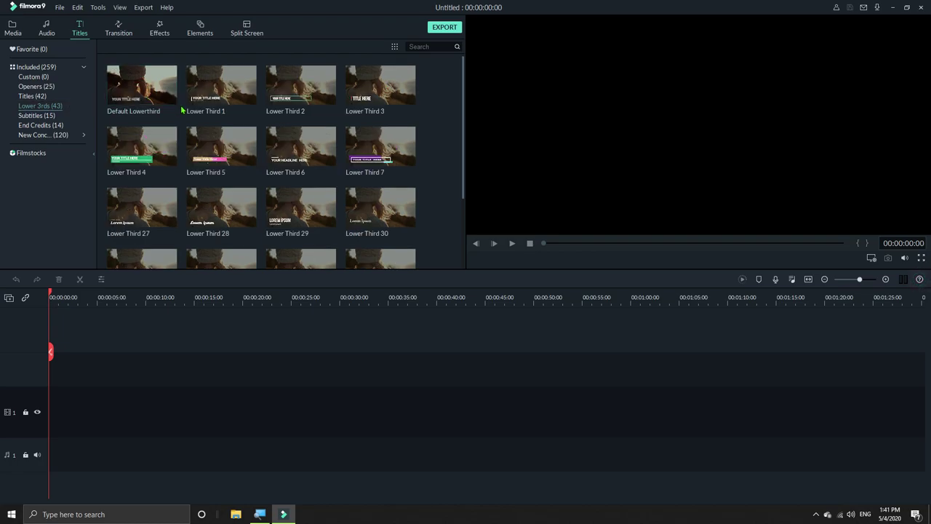
scroll(368, 213, "down", 5)
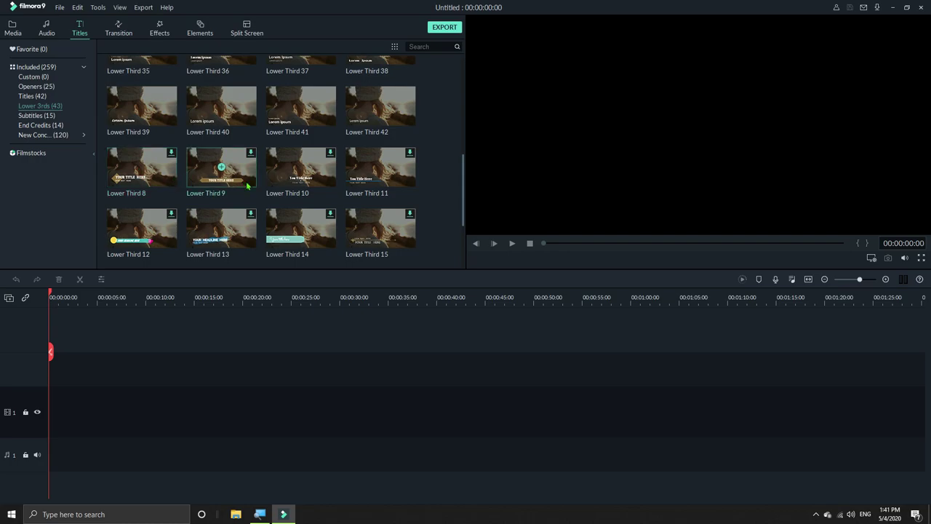
scroll(298, 168, "up", 5)
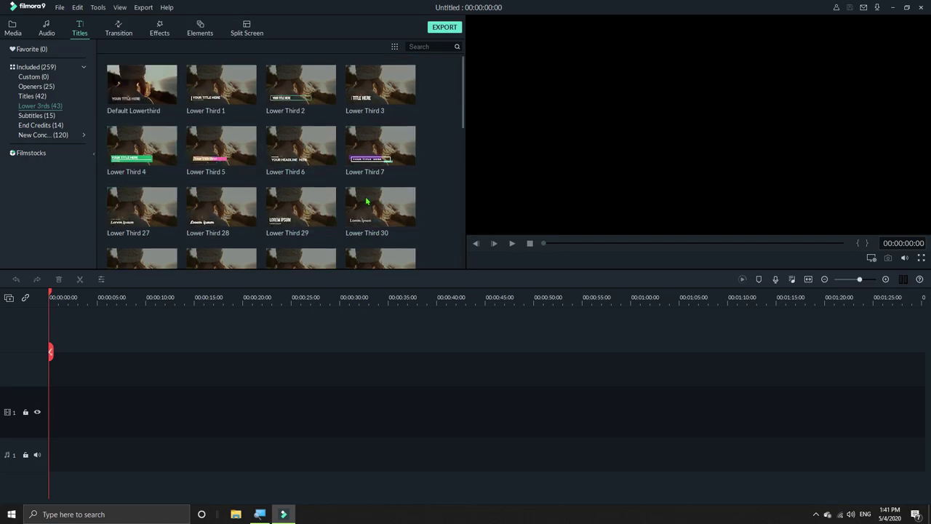
left_click(54, 118)
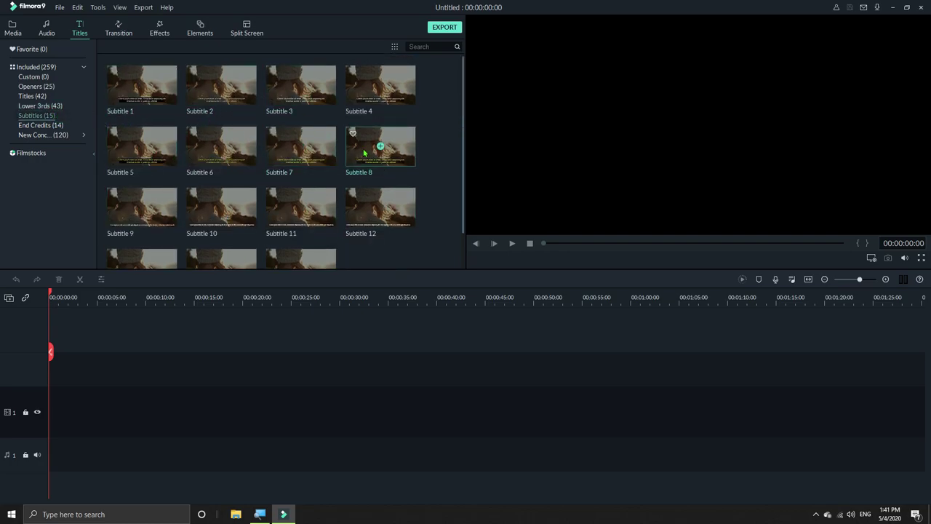
scroll(371, 149, "down", 2)
scroll(202, 204, "up", 1)
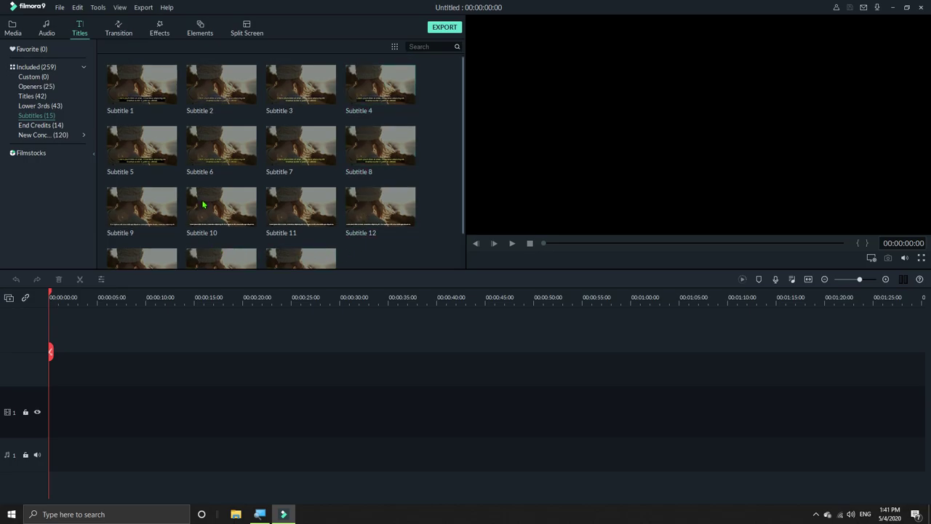
left_click(61, 125)
scroll(275, 207, "down", 1)
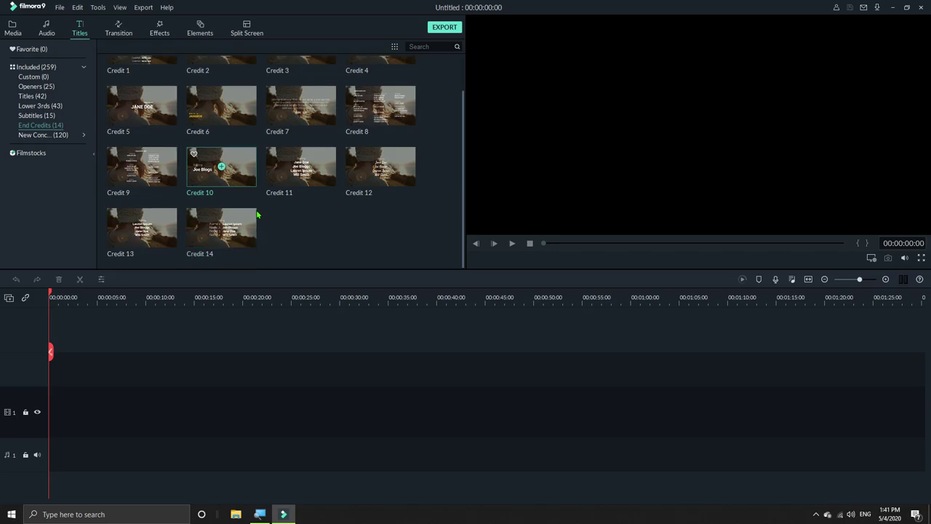
scroll(404, 206, "up", 1)
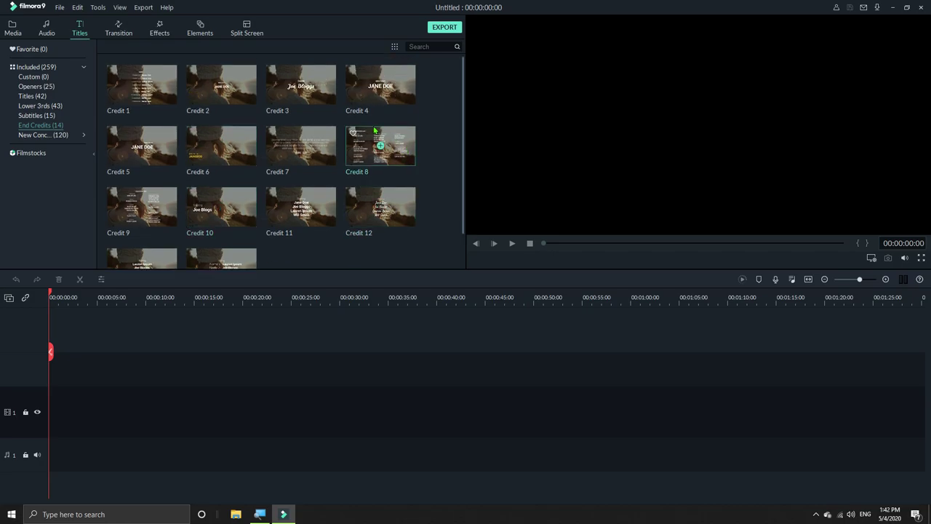
Step: Expand the "New Conc..." title category, look through its lower thirds, openers and titles, and return to all included titles
left_click(57, 136)
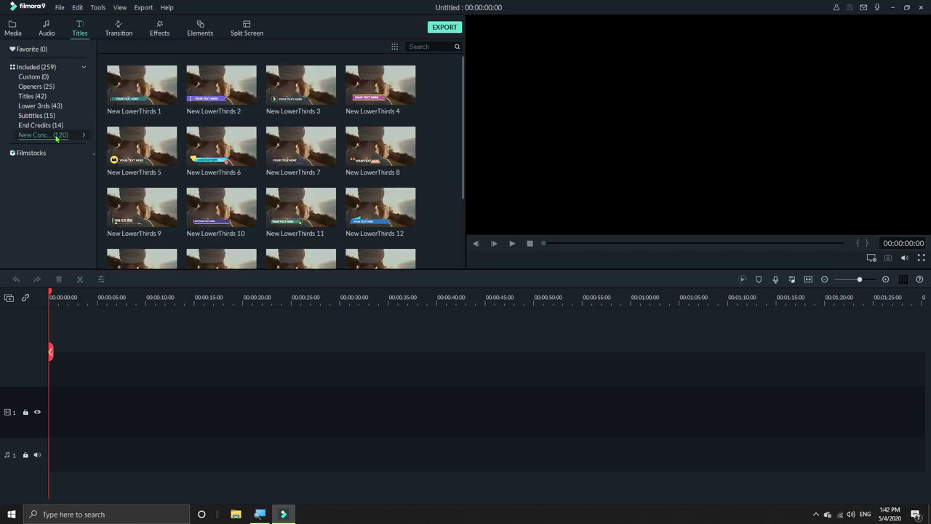
left_click(84, 135)
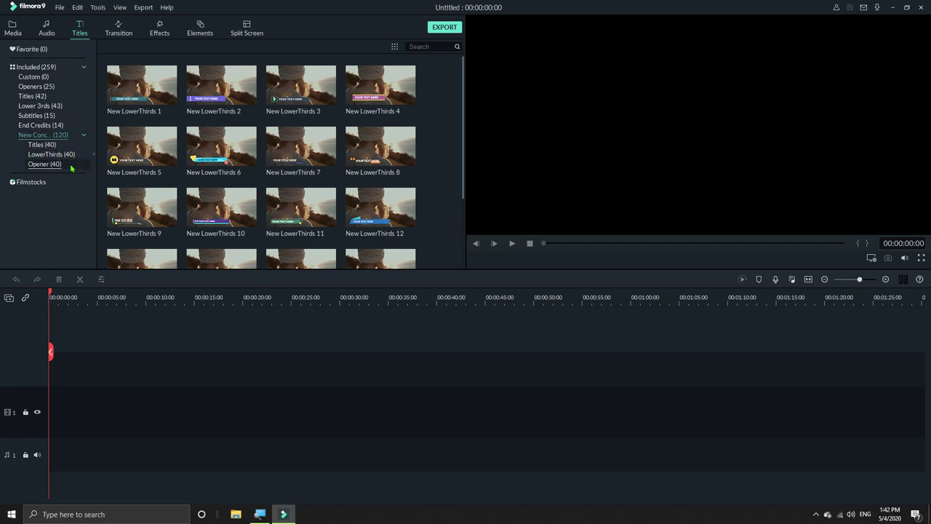
scroll(208, 196, "down", 10)
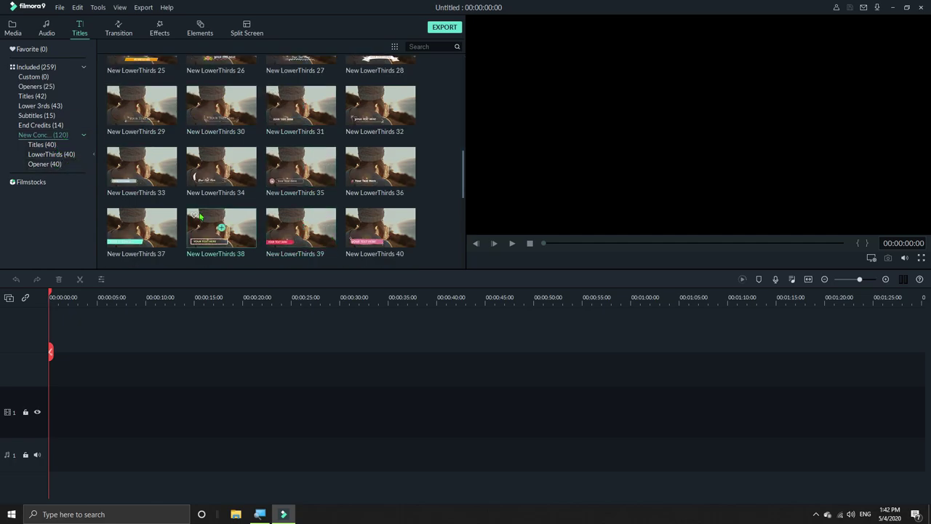
scroll(212, 206, "down", 10)
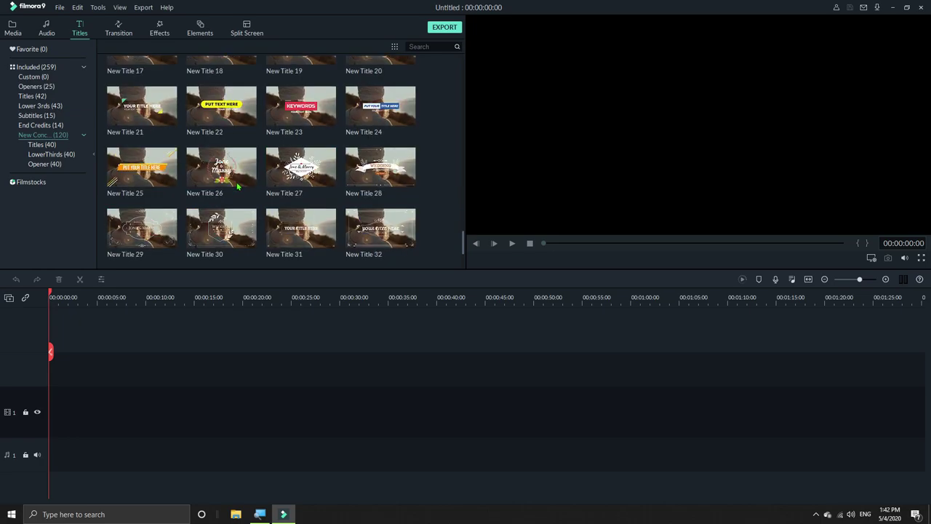
scroll(218, 193, "up", 15)
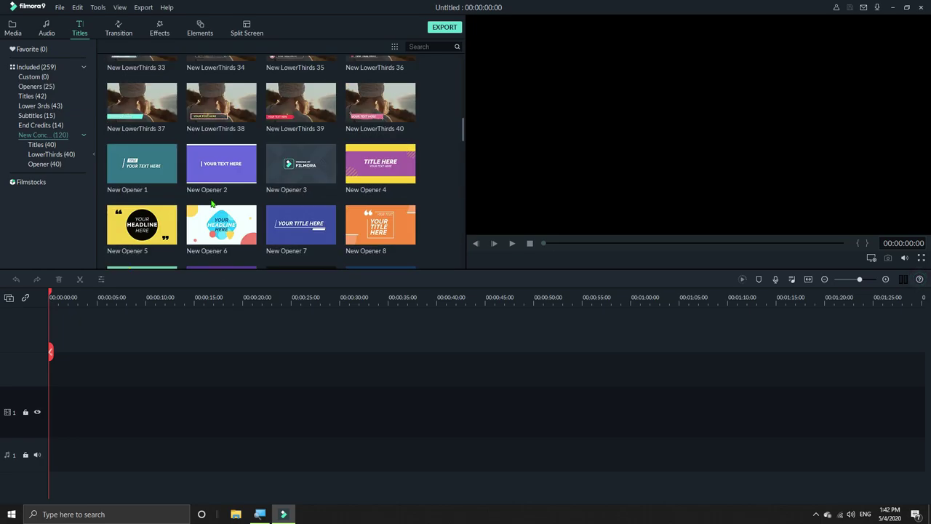
scroll(217, 181, "up", 5)
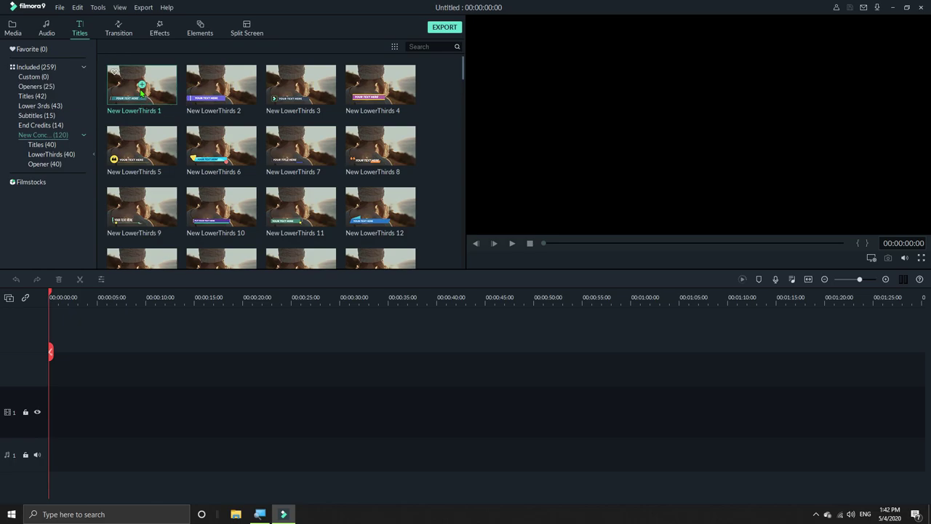
left_click(83, 136)
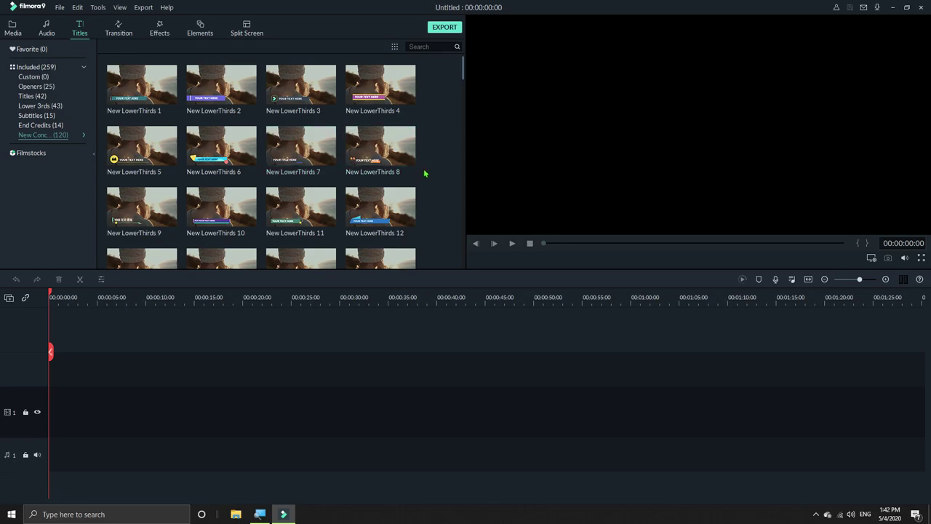
left_click(39, 70)
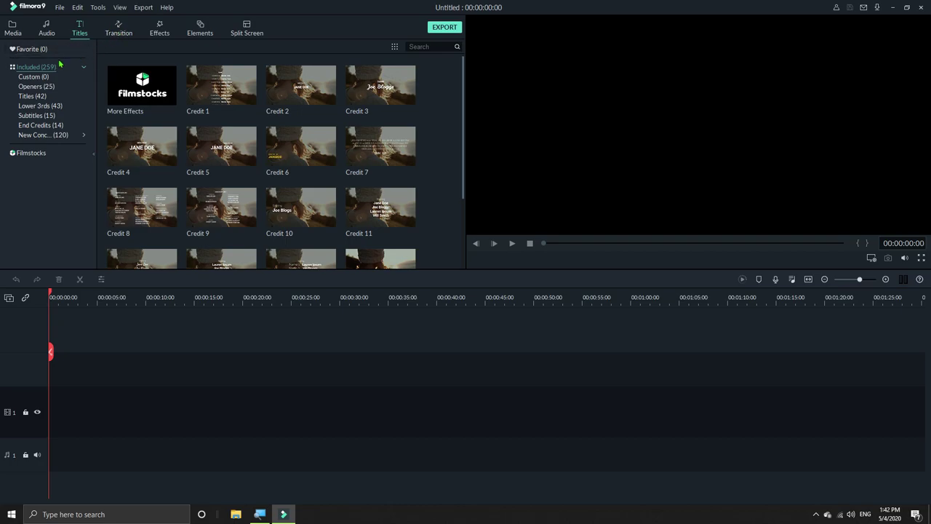
Step: Browse the included transitions in the transition library
left_click(118, 29)
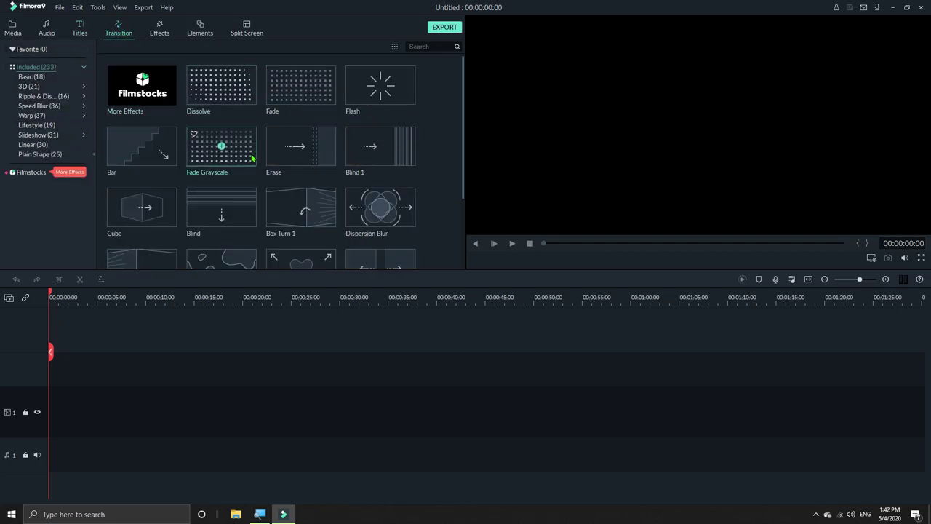
scroll(371, 146, "down", 10)
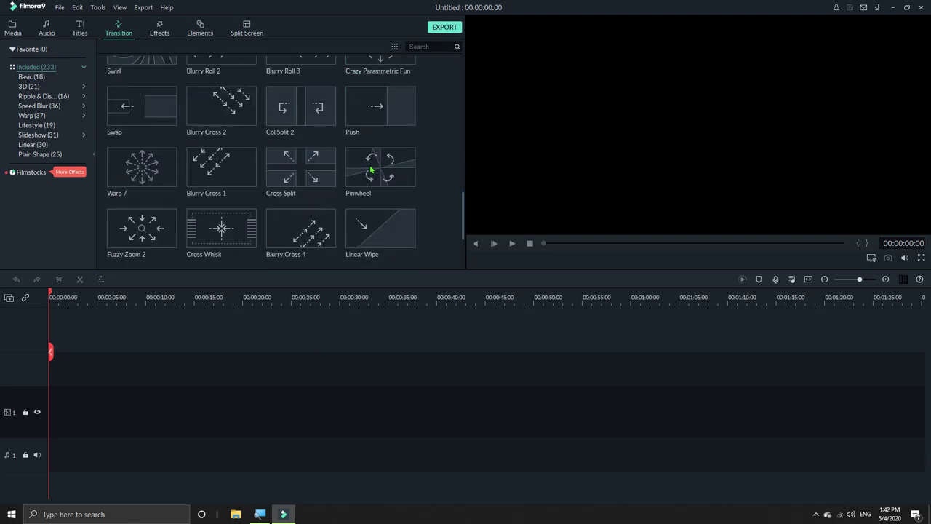
scroll(291, 219, "up", 7)
scroll(201, 195, "up", 3)
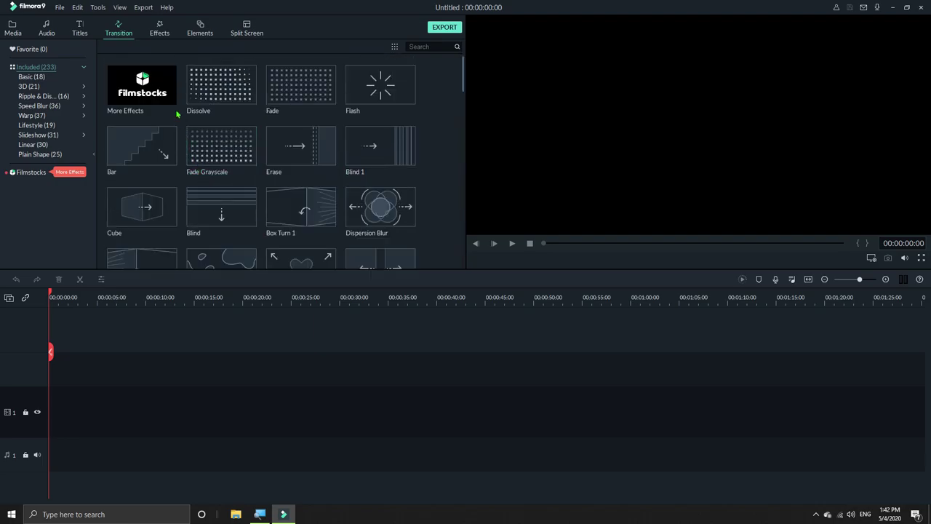
Step: Browse the included filters and overlays in the effects library
left_click(157, 35)
scroll(334, 140, "down", 5)
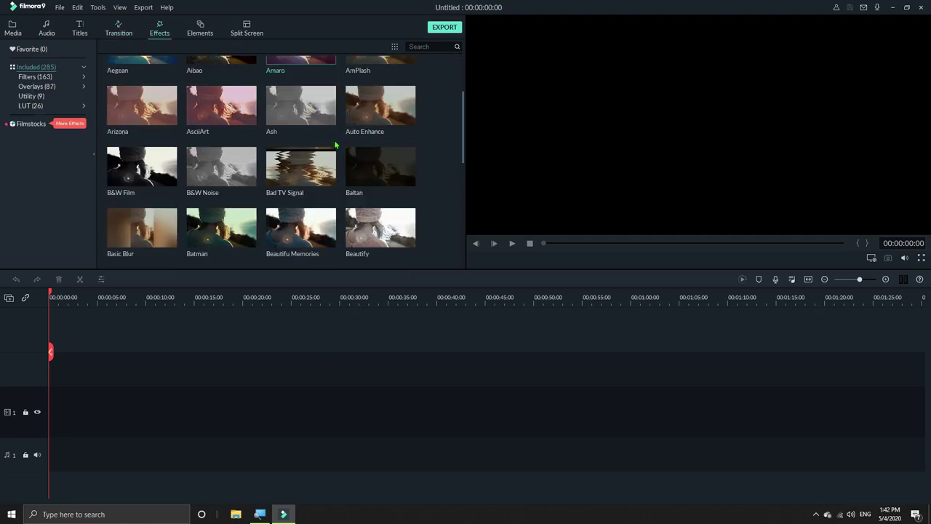
scroll(291, 232, "down", 5)
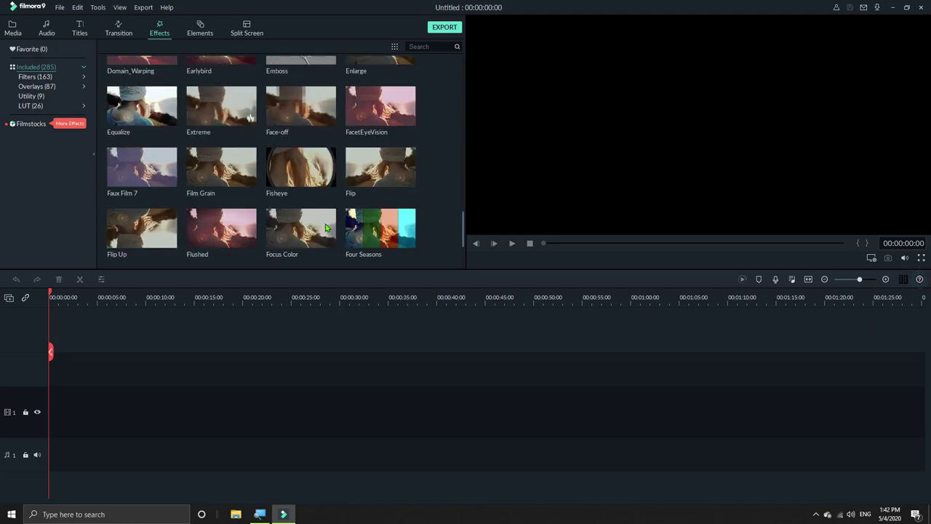
scroll(239, 233, "up", 10)
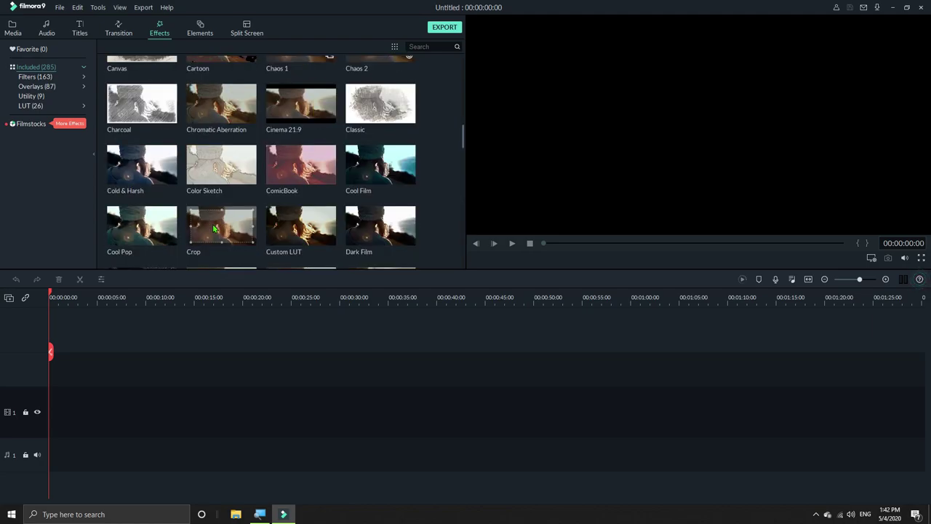
Step: Browse the included elements library, from the love and badge elements to the hand-drawn and motion shape ones
left_click(198, 32)
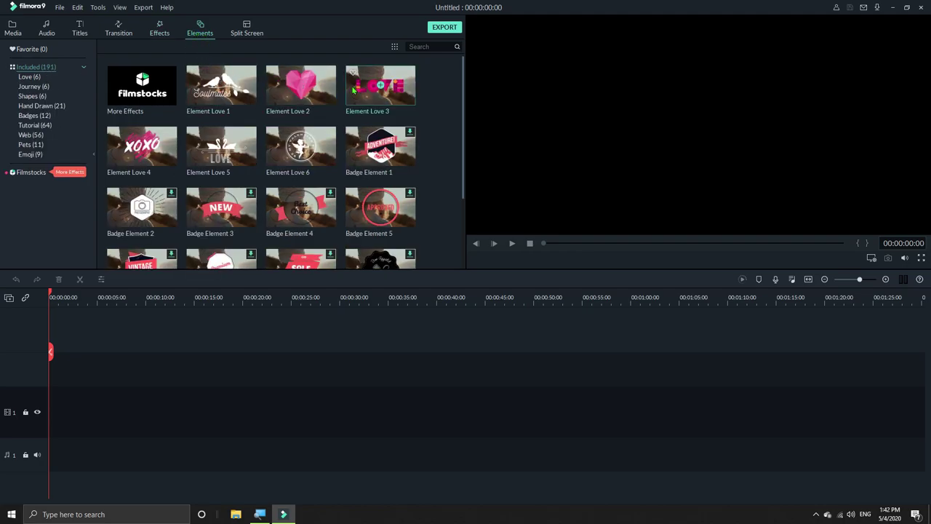
mouse_move(247, 163)
scroll(247, 163, "down", 3)
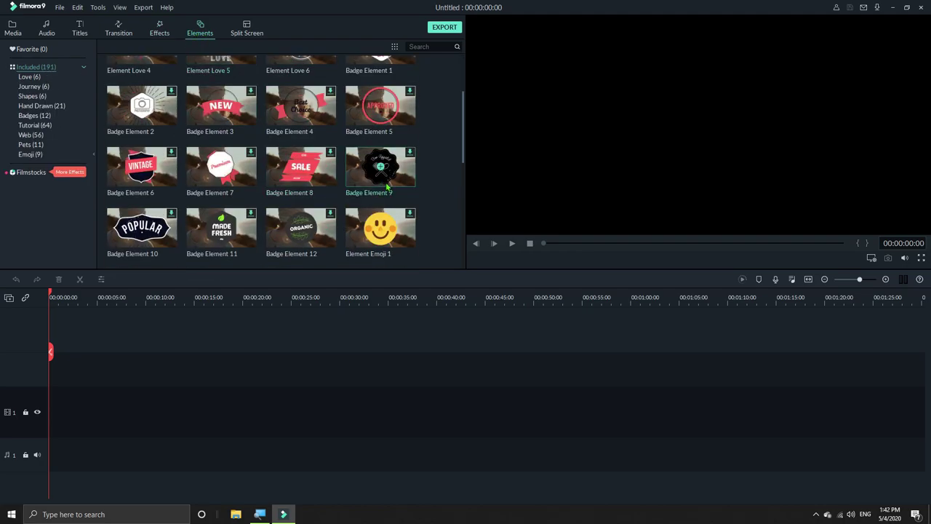
scroll(378, 175, "down", 4)
scroll(302, 230, "down", 10)
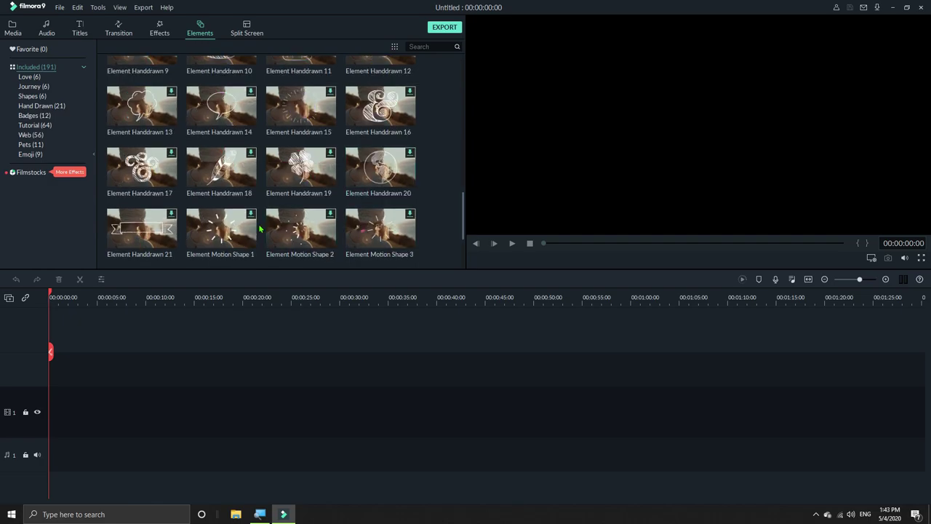
scroll(244, 216, "up", 9)
scroll(244, 216, "up", 5)
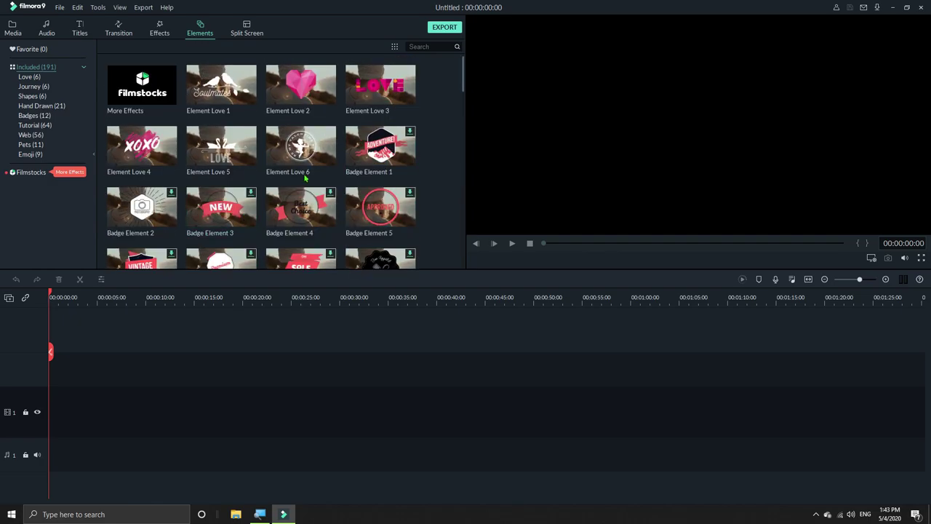
left_click(12, 31)
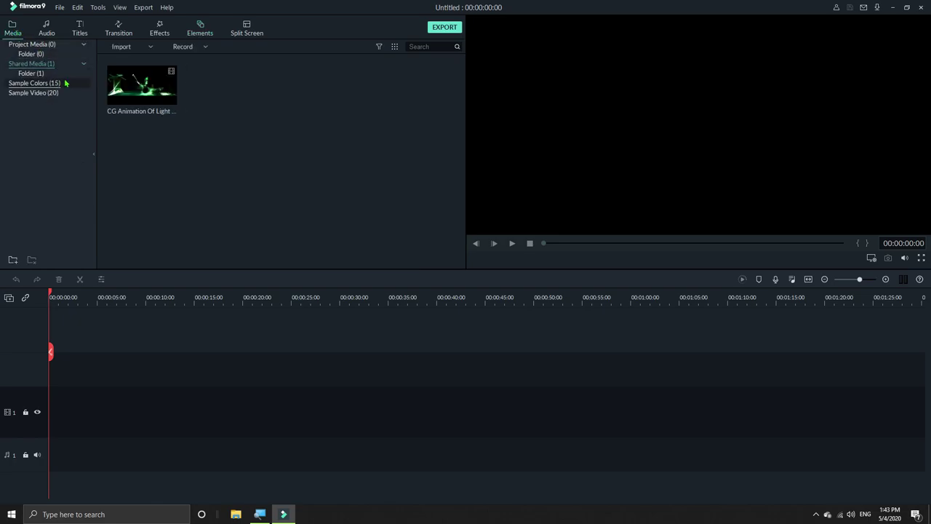
left_click(135, 51)
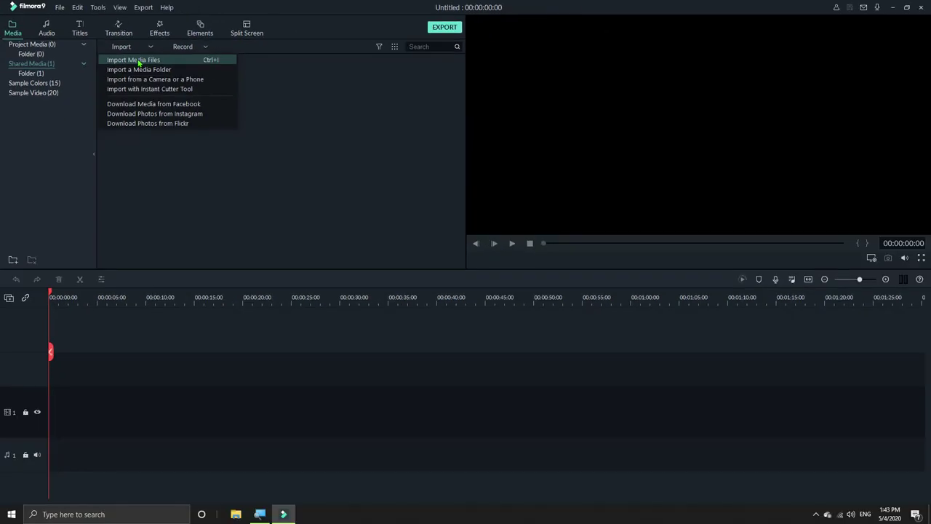
left_click(138, 63)
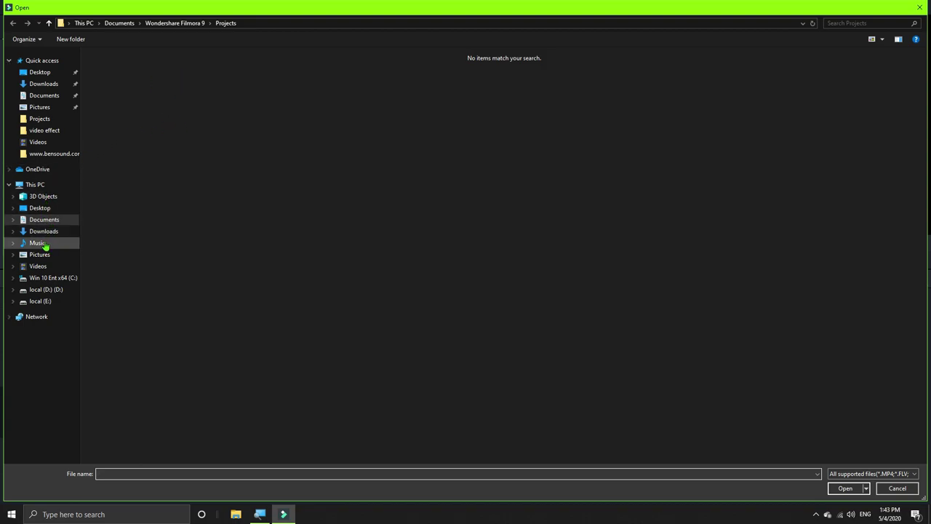
left_click(54, 267)
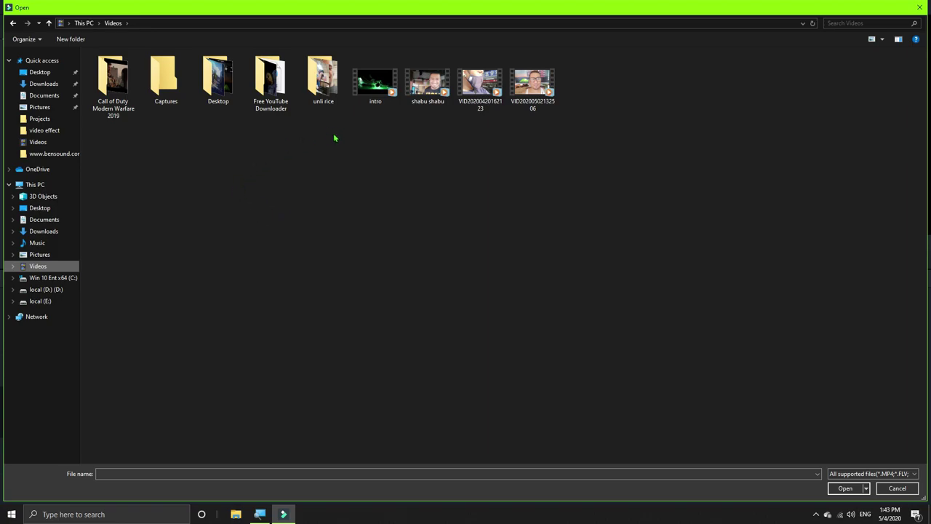
left_click(480, 82)
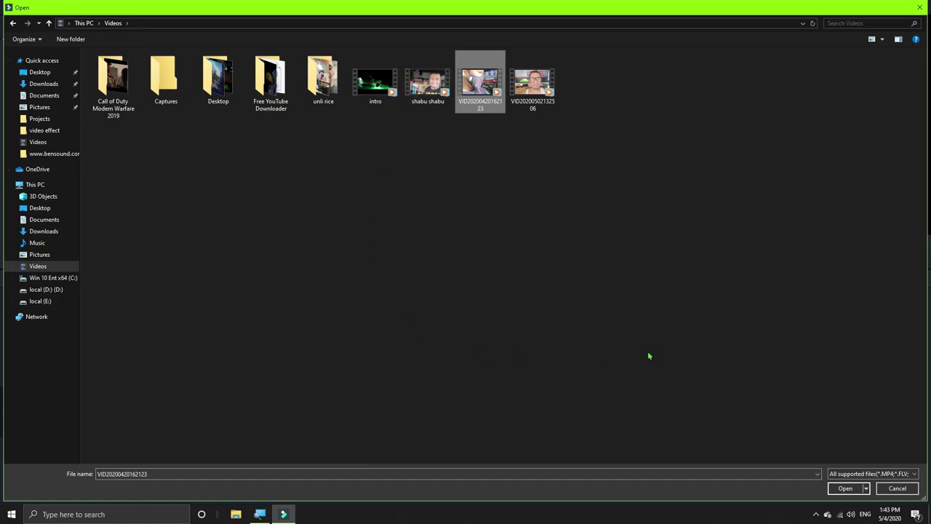
left_click(845, 488)
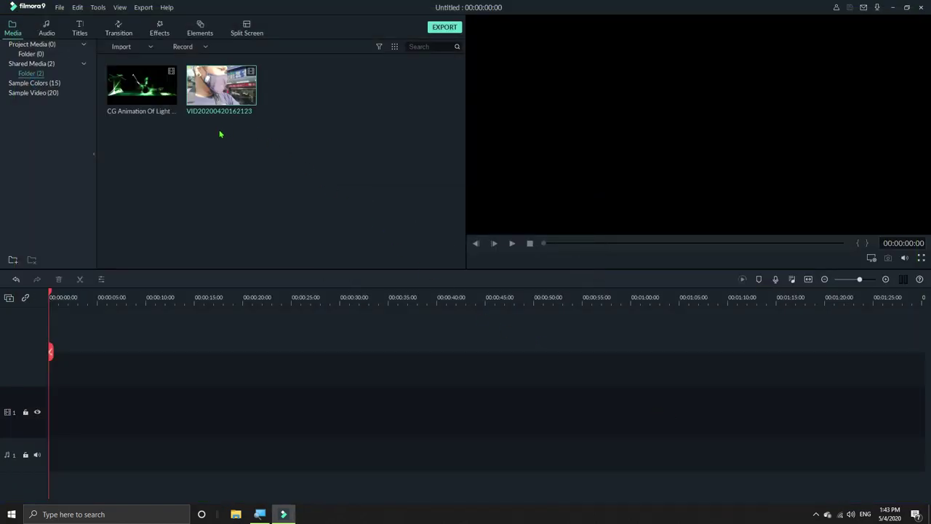
left_click(222, 88)
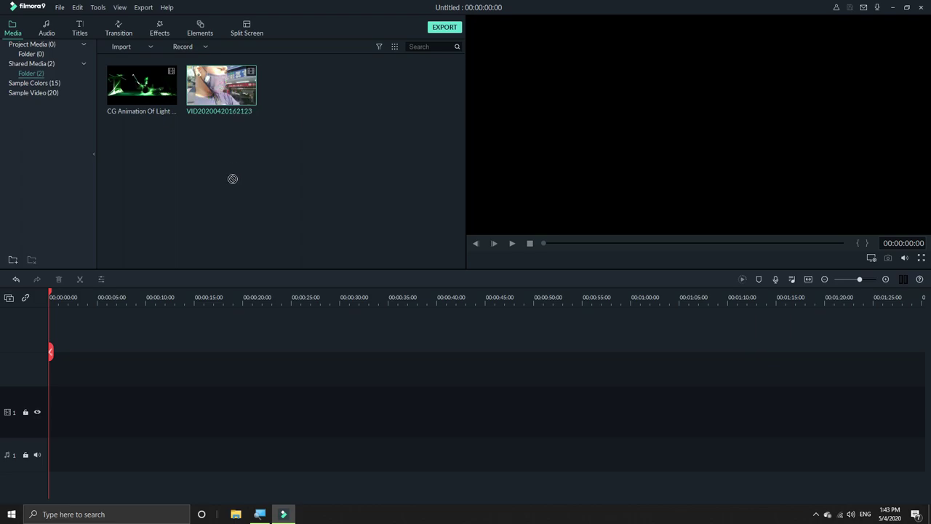
left_click_drag(217, 191, 42, 421)
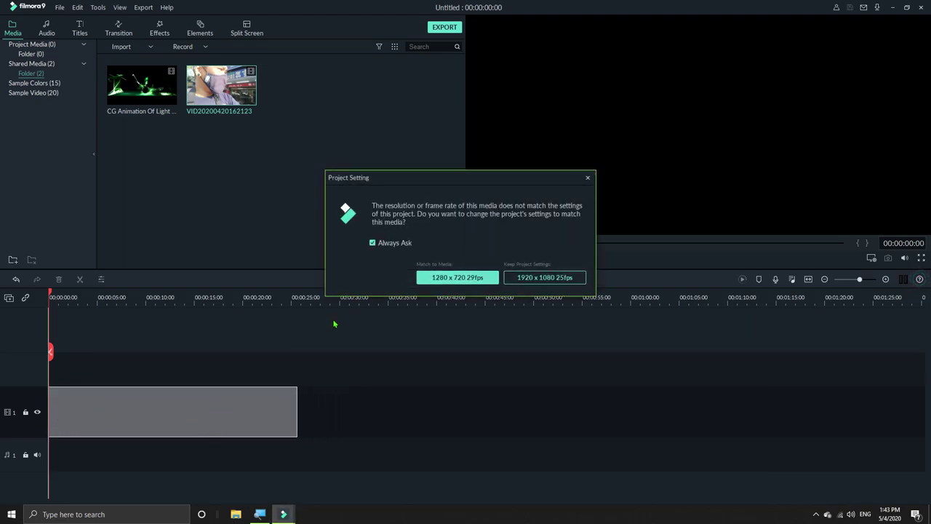
left_click(557, 278)
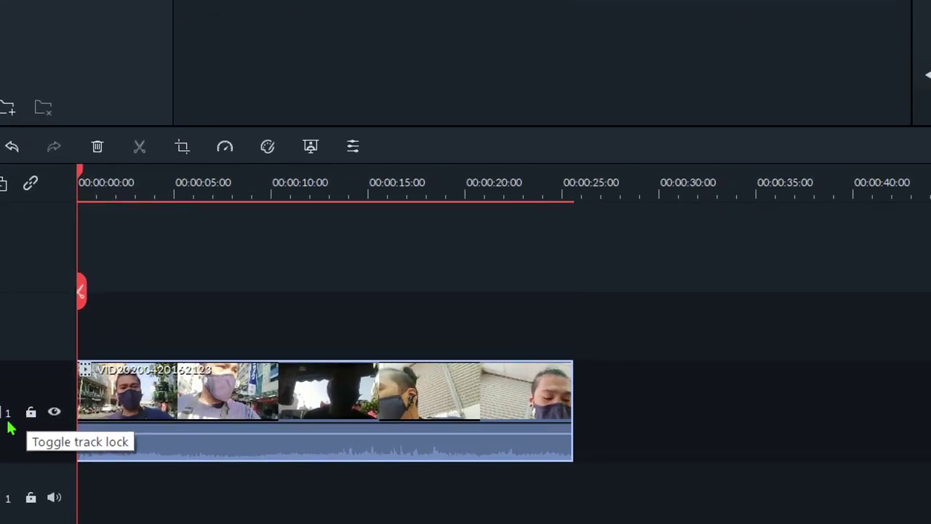
Step: Lock video track 1 and unlock it again
left_click(30, 411)
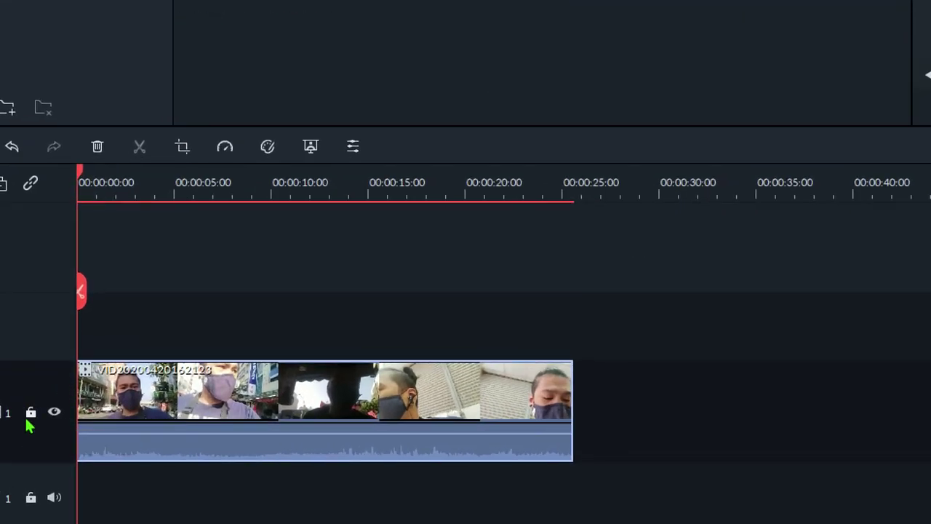
left_click(30, 415)
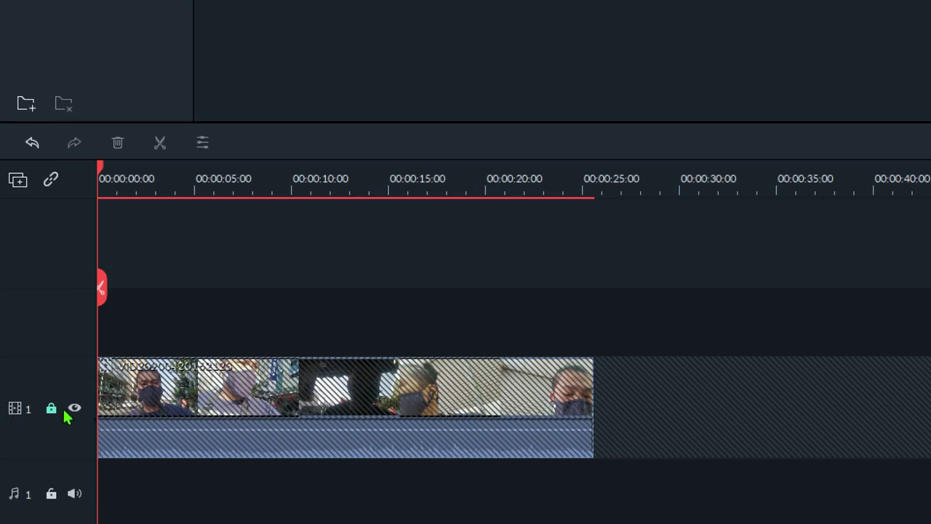
left_click(31, 412)
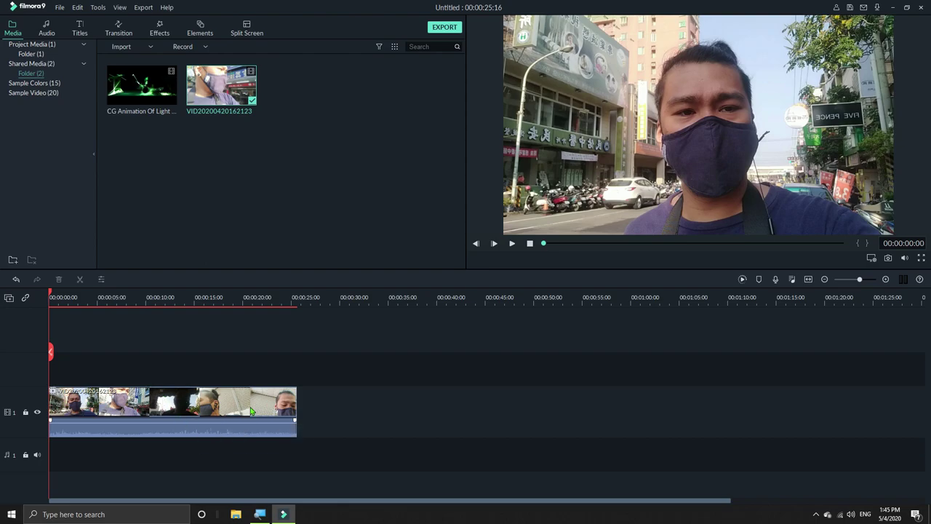
Step: Raise the audio volume of the clip on video track 1 to 12.00 dB directly on its waveform
left_click(886, 281)
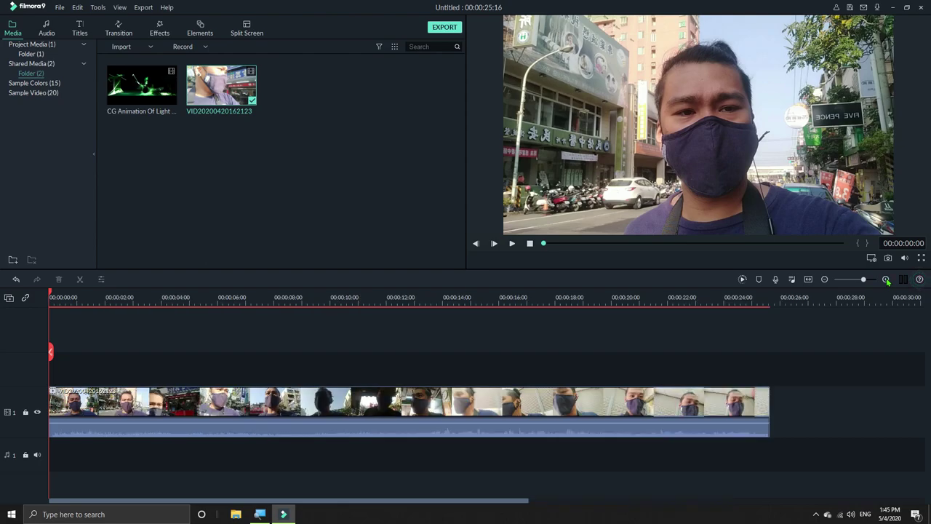
left_click(886, 280)
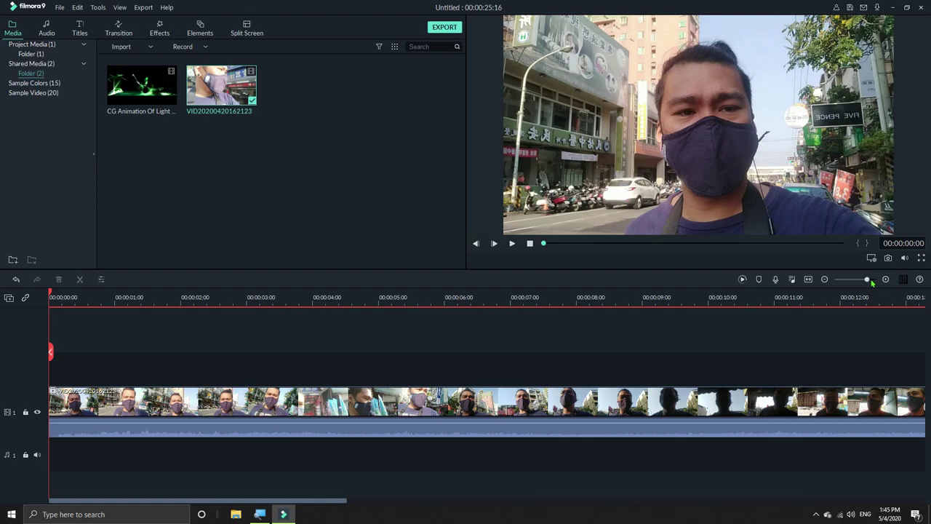
left_click(867, 281)
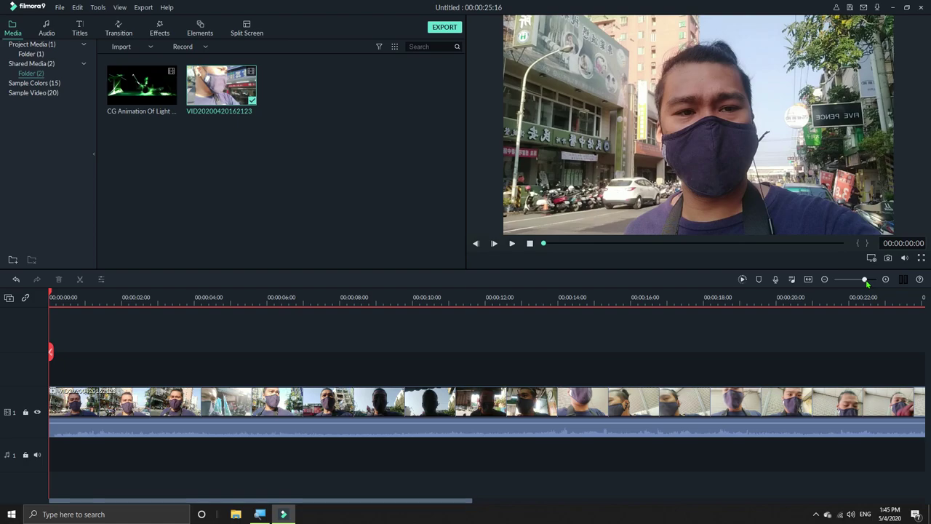
scroll(867, 284, "down", 1)
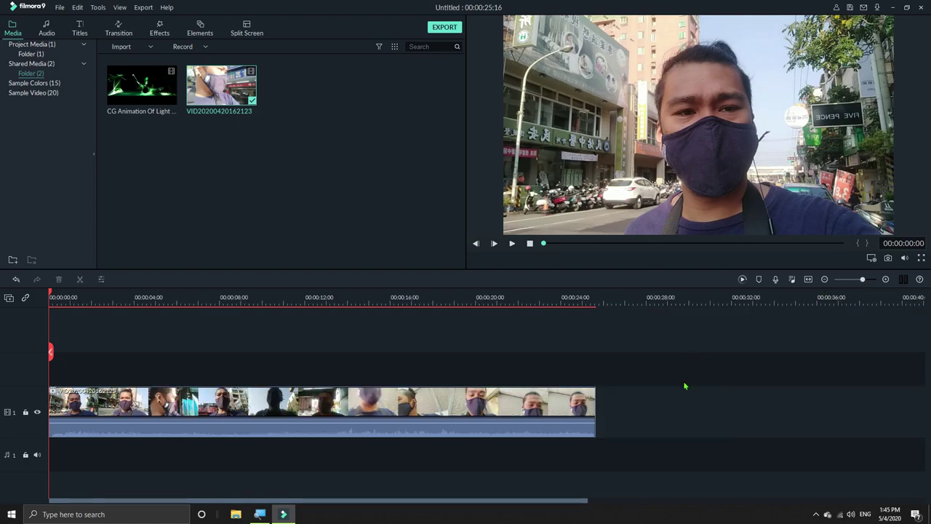
mouse_move(576, 425)
mouse_move(490, 437)
mouse_move(404, 422)
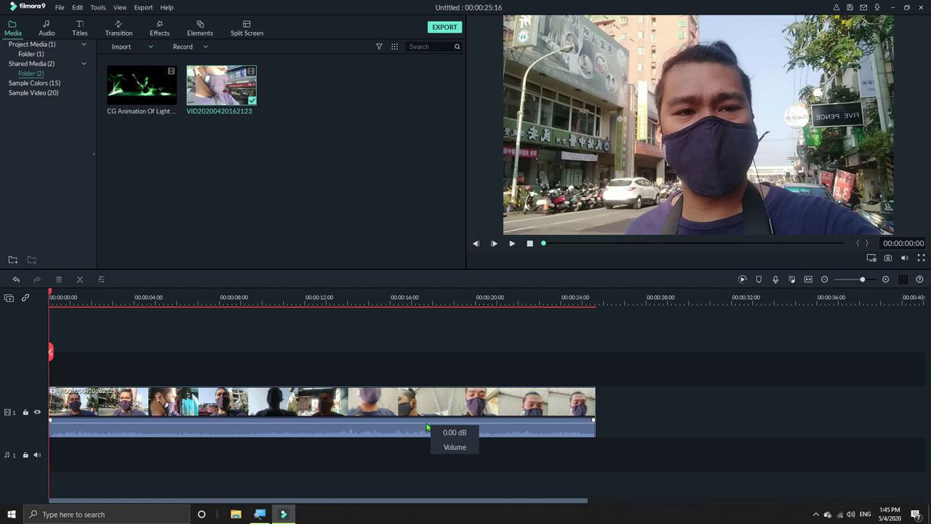
left_click_drag(428, 424, 428, 426)
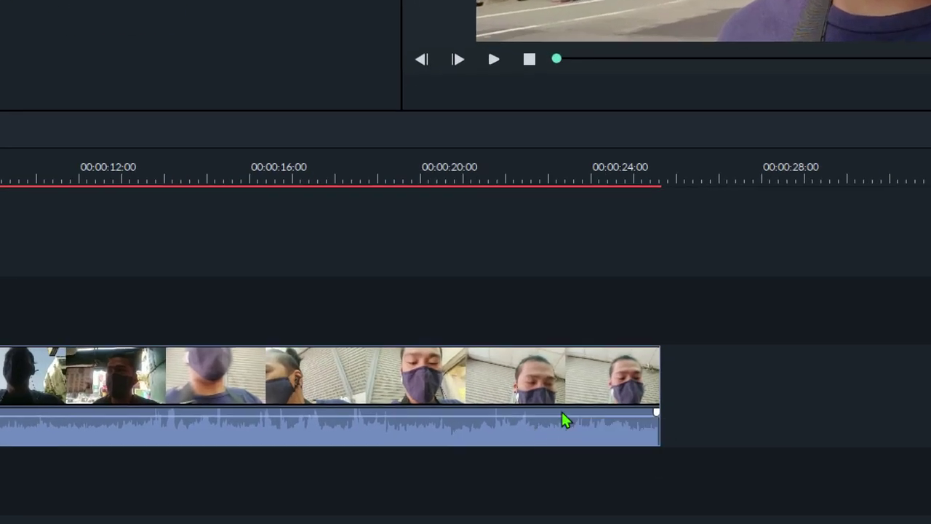
mouse_move(560, 413)
mouse_move(549, 423)
left_mouse_down()
mouse_move(547, 444)
mouse_move(552, 413)
left_mouse_up()
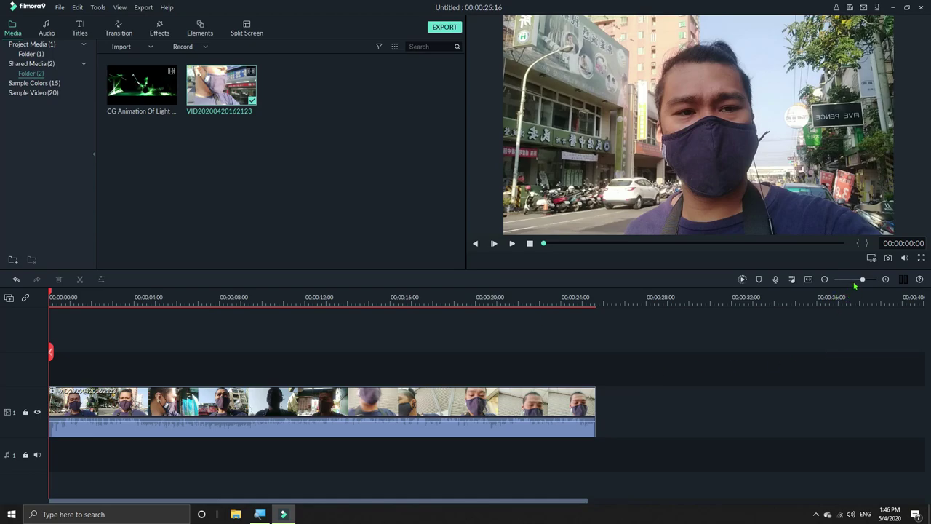
Step: Examine the clip's audio waveform frame by frame on the timeline
left_click_drag(862, 280, 876, 279)
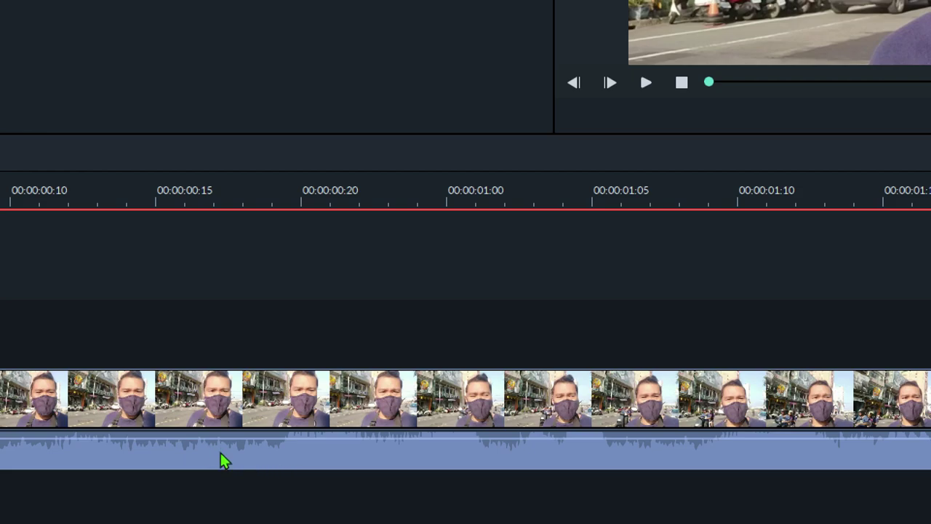
mouse_move(183, 440)
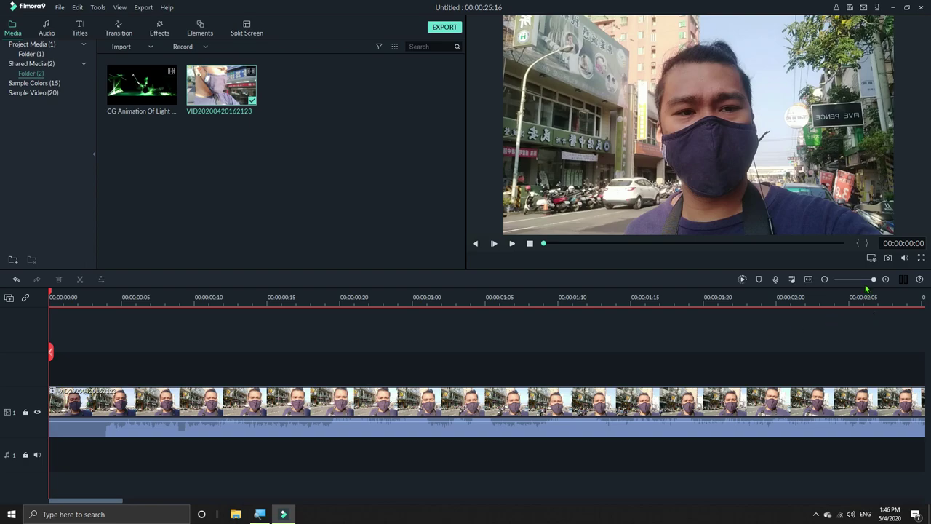
left_click_drag(874, 281, 863, 283)
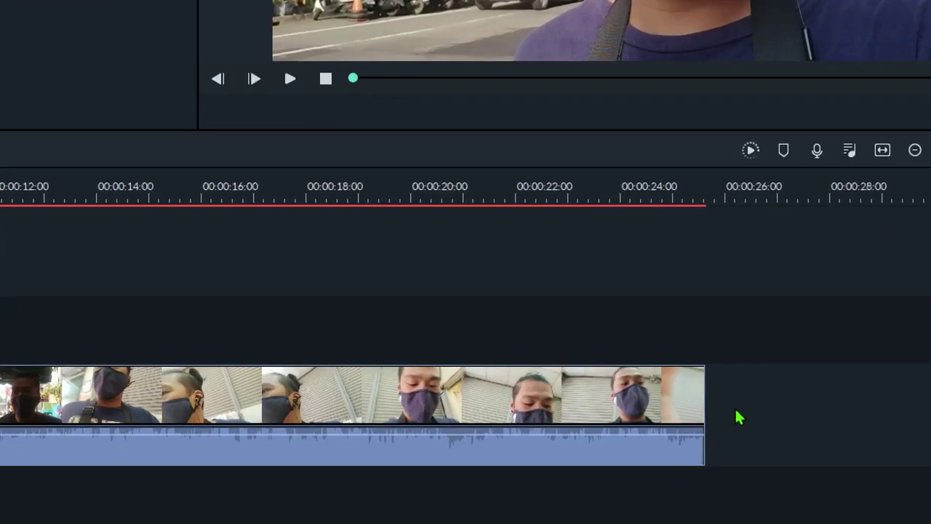
Step: Open the audio adjustment settings of the clip on video track 1
right_click(680, 435)
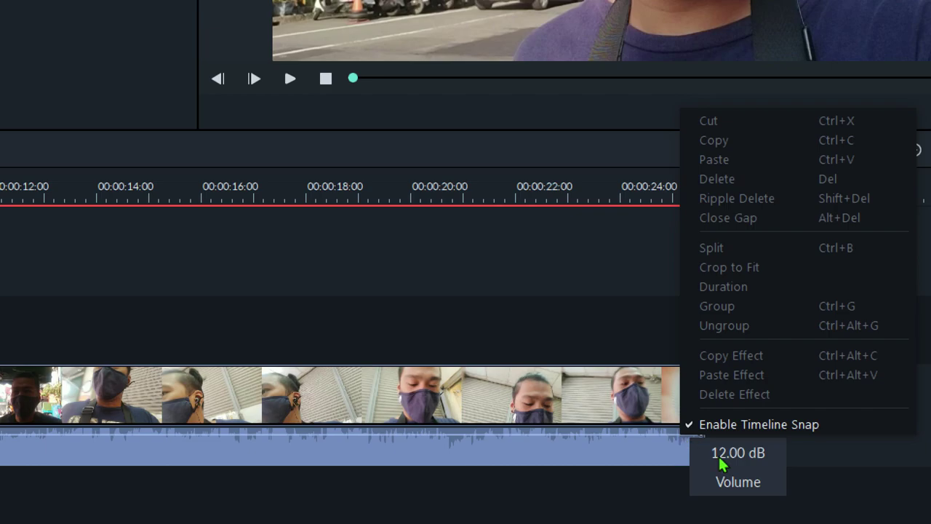
left_click(646, 456)
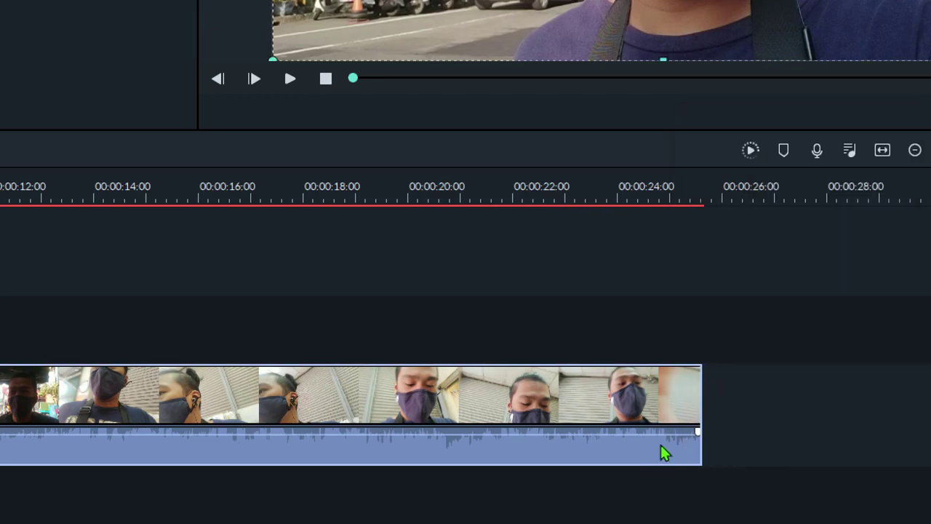
right_click(673, 448)
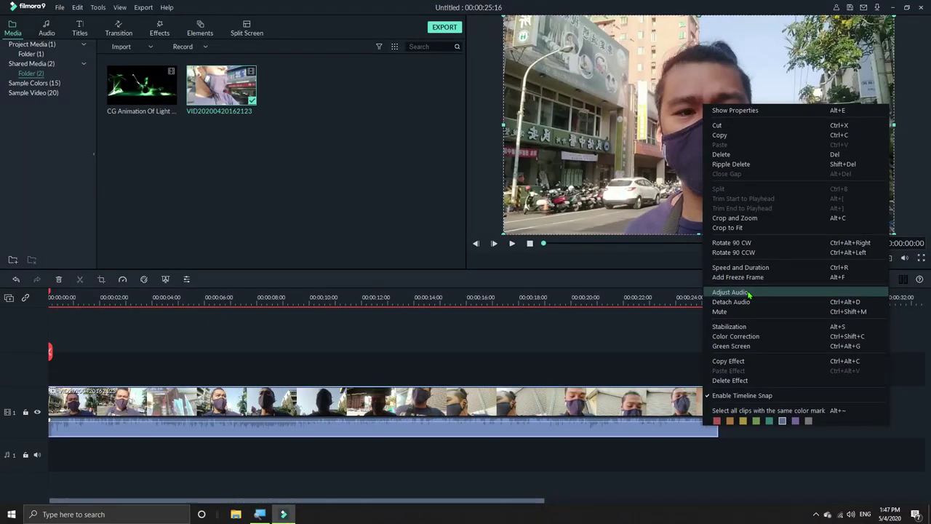
left_click(749, 293)
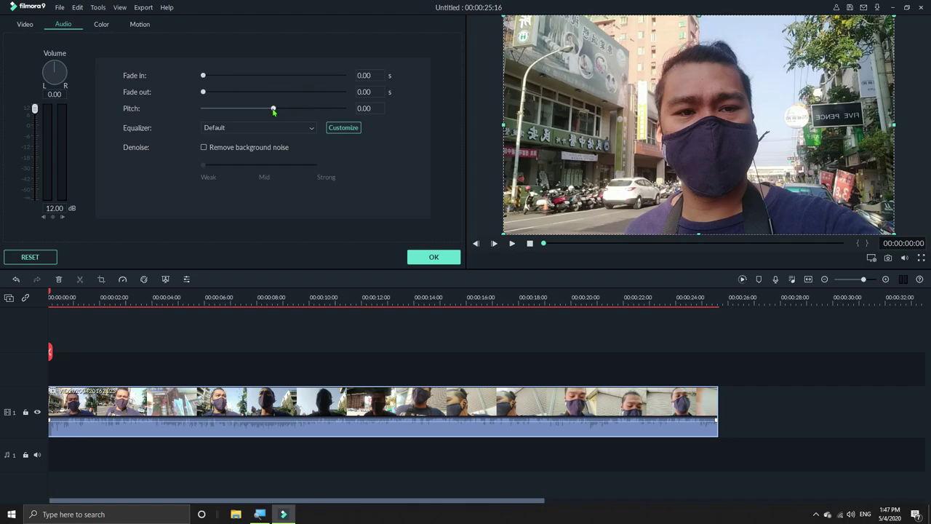
Step: Play about the first nine seconds of the clip to hear its unaltered pitch and return the playhead to the start
left_click(512, 245)
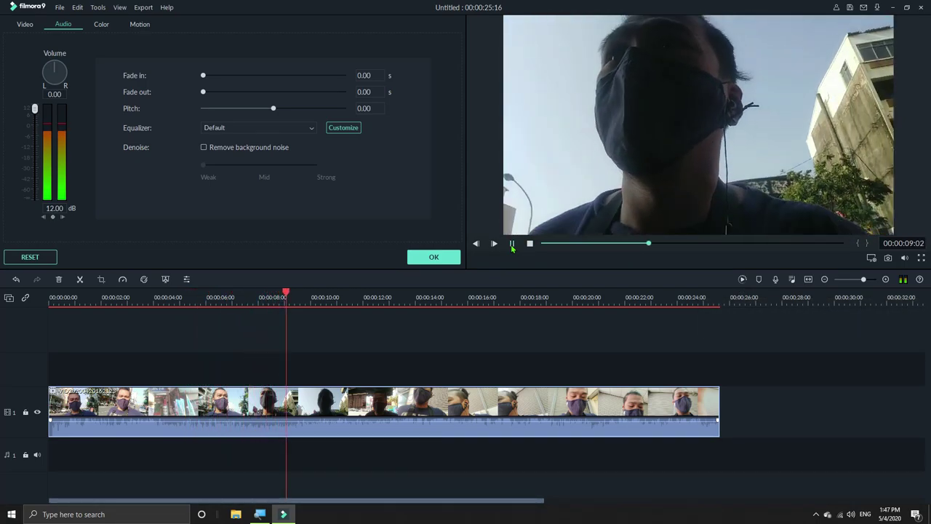
left_click(512, 244)
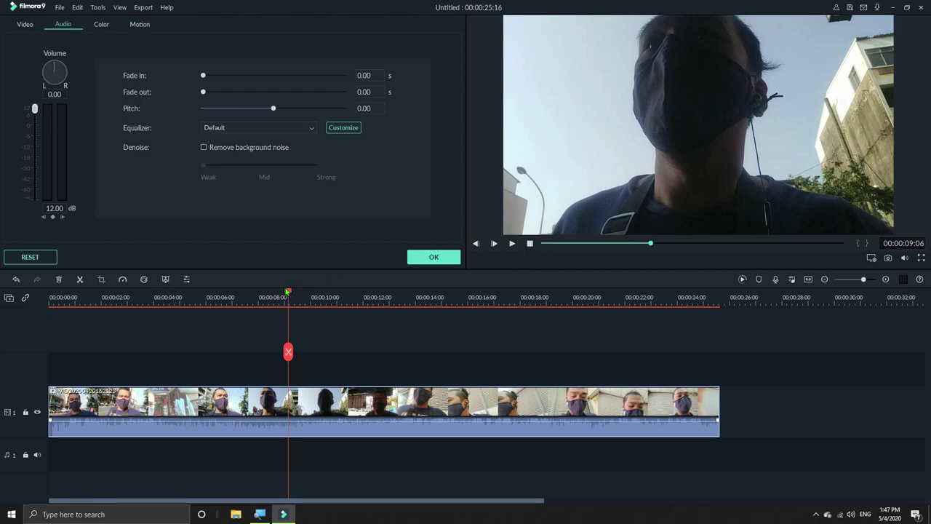
left_click_drag(650, 248, 533, 245)
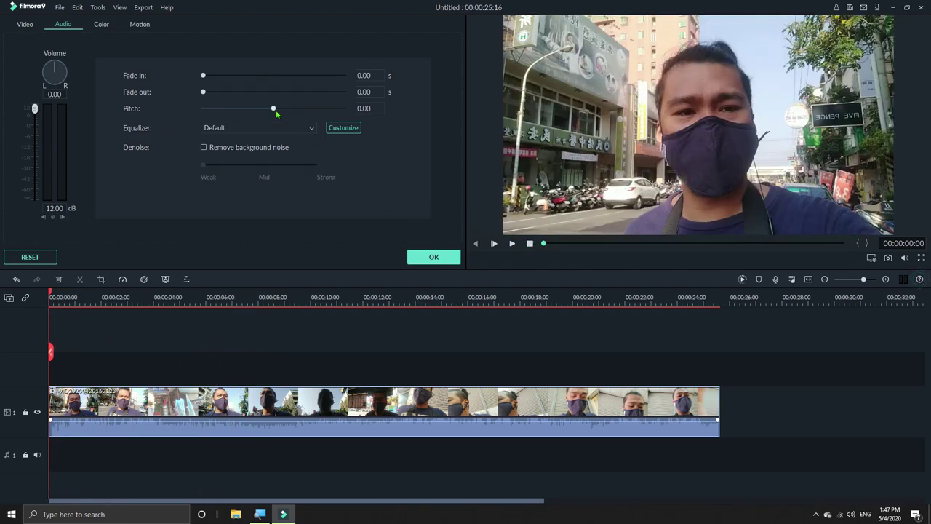
Step: Raise the clip's pitch to 7.00 and play it from the start for about eight seconds
left_click_drag(276, 110, 319, 115)
left_click(513, 244)
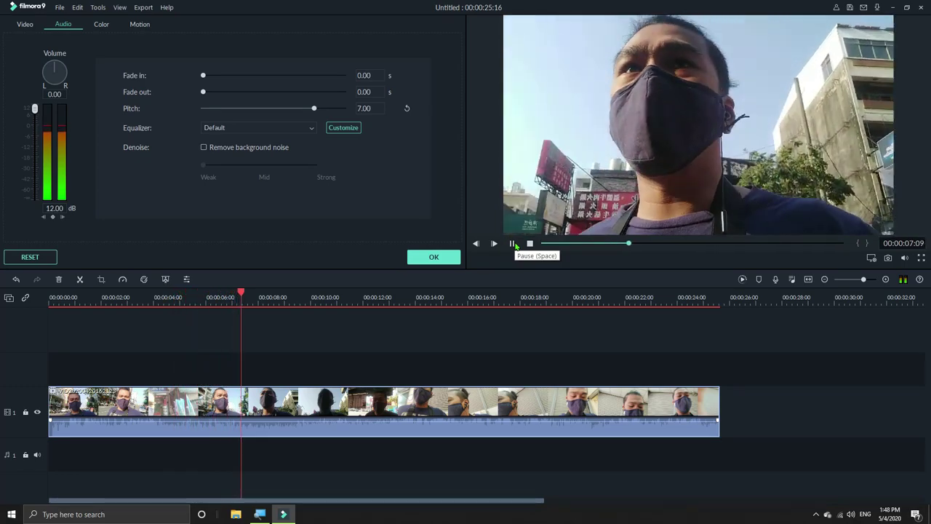
left_click(512, 243)
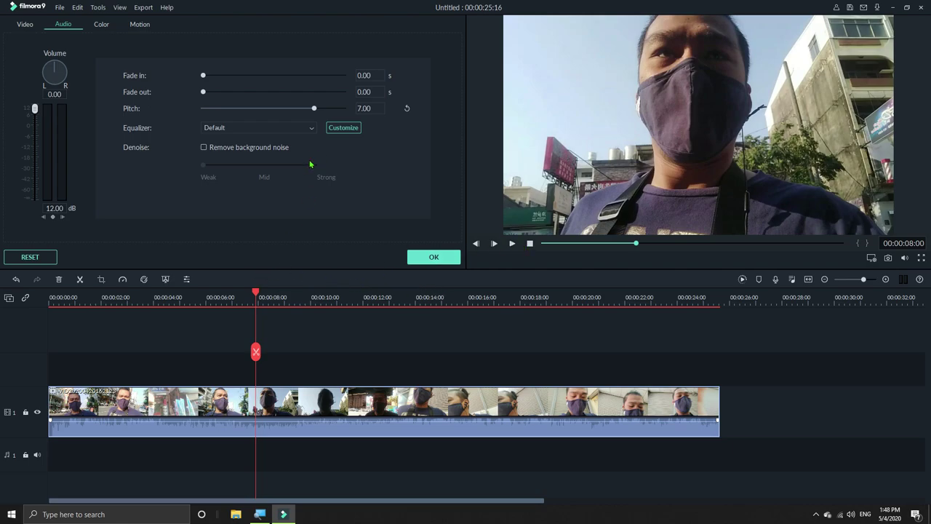
Step: Set the clip's pitch to 1.00 and review the equalizer presets and custom bands, keeping Default with all bands at 0.00
left_click_drag(314, 108, 282, 108)
left_click(312, 131)
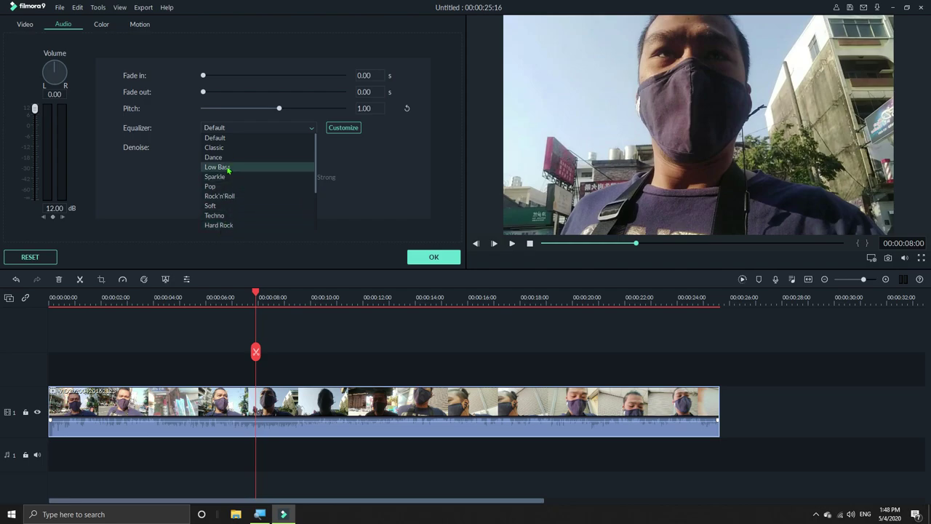
left_click(348, 131)
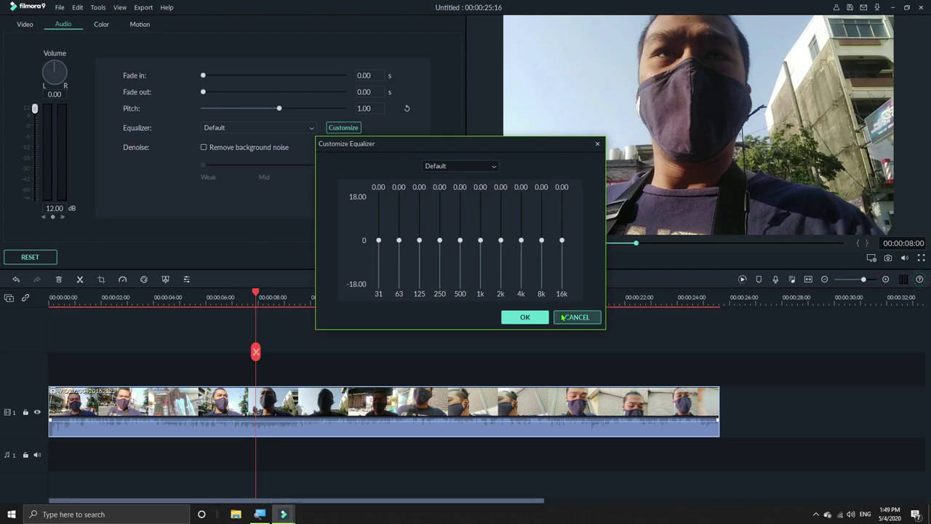
left_click(524, 317)
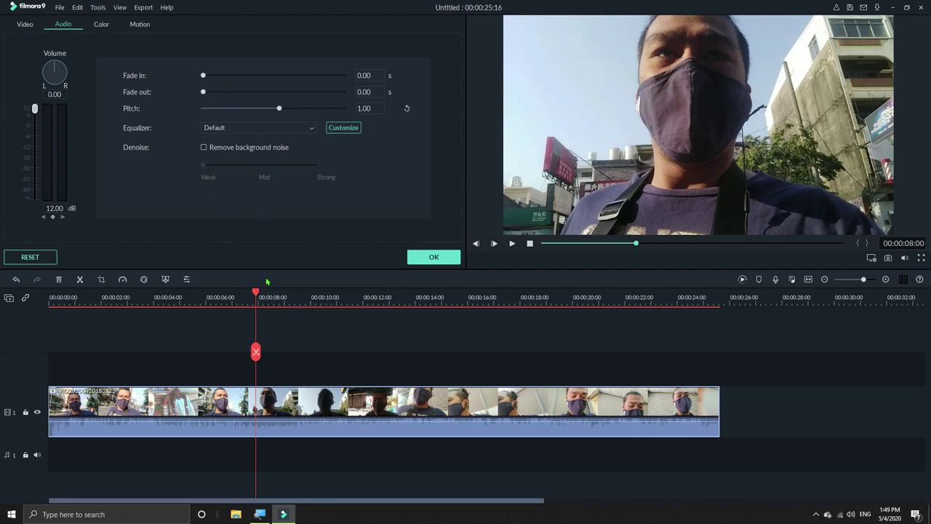
Step: Add a 0.20 s audio fade-in at the clip's start on its waveform and lengthen it to 1.32 s
left_click(237, 294)
left_click_drag(220, 289, 31, 284)
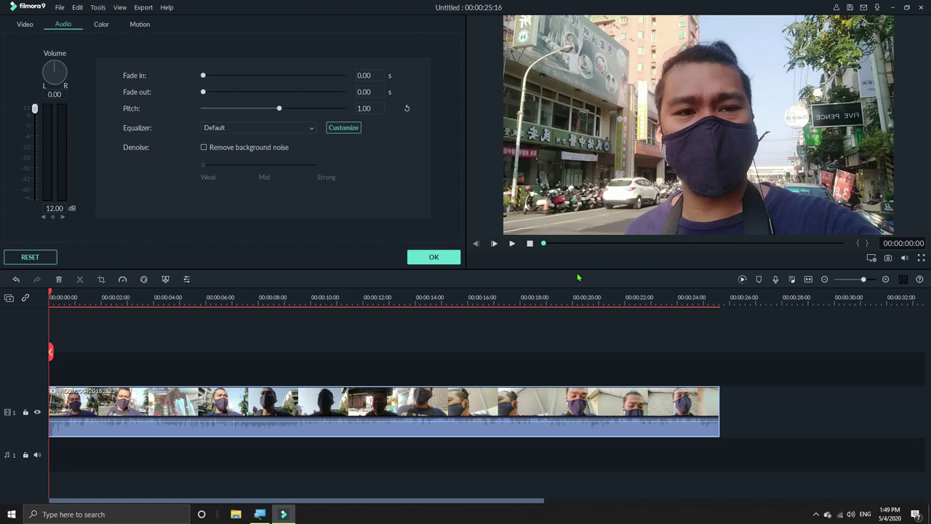
left_click(873, 279)
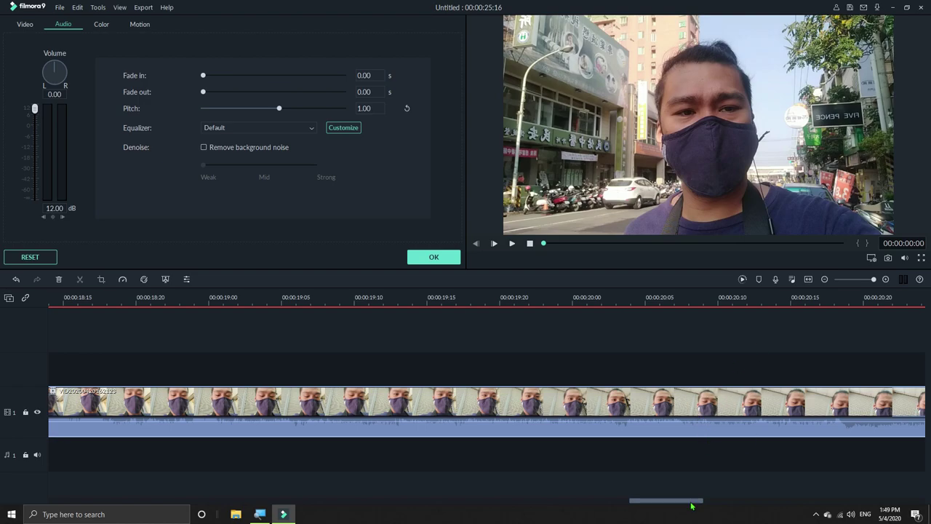
left_click_drag(692, 504, 106, 483)
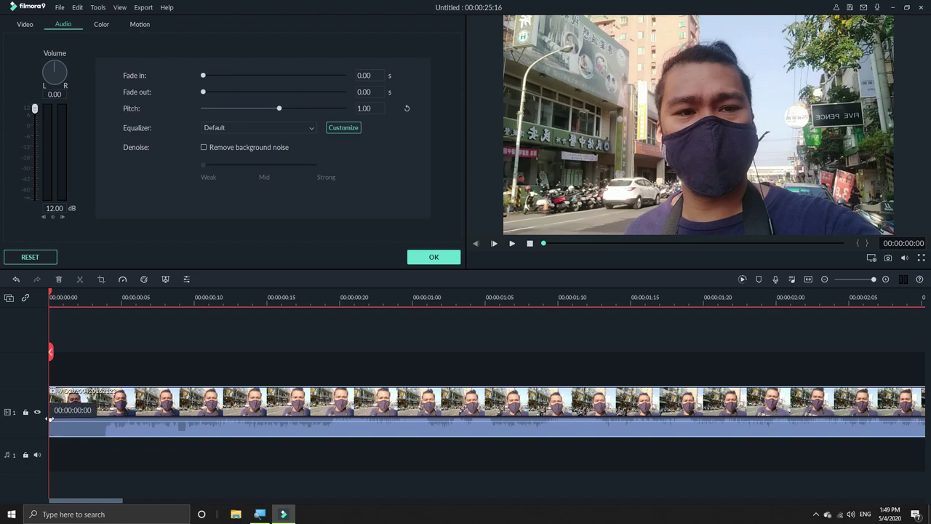
mouse_move(51, 416)
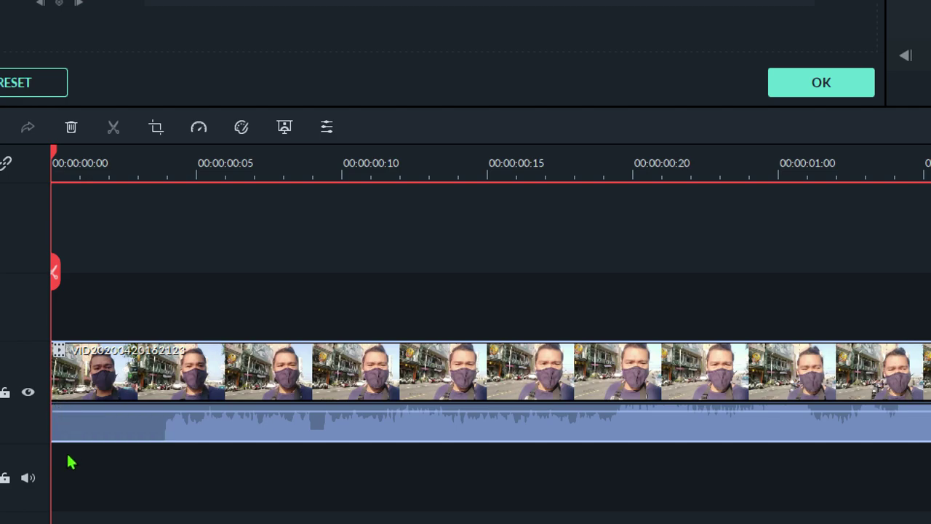
mouse_move(58, 408)
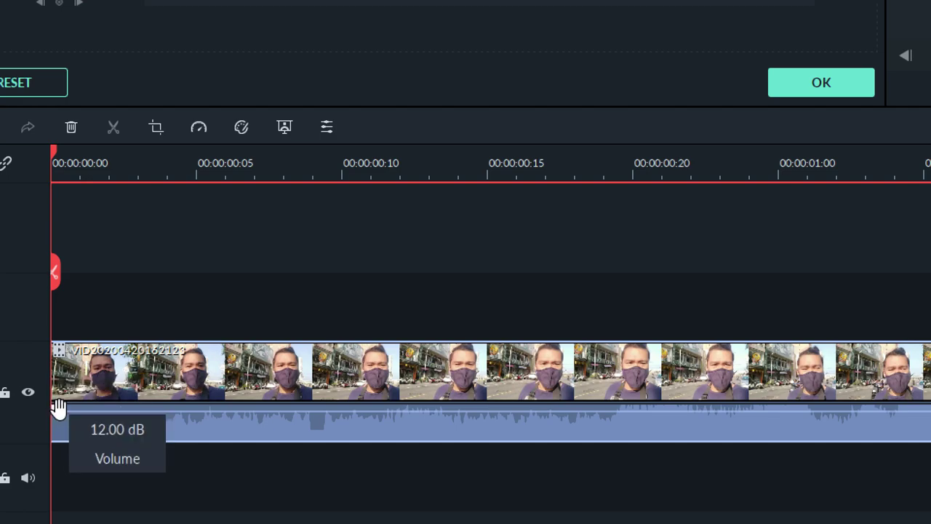
left_click_drag(58, 408, 210, 445)
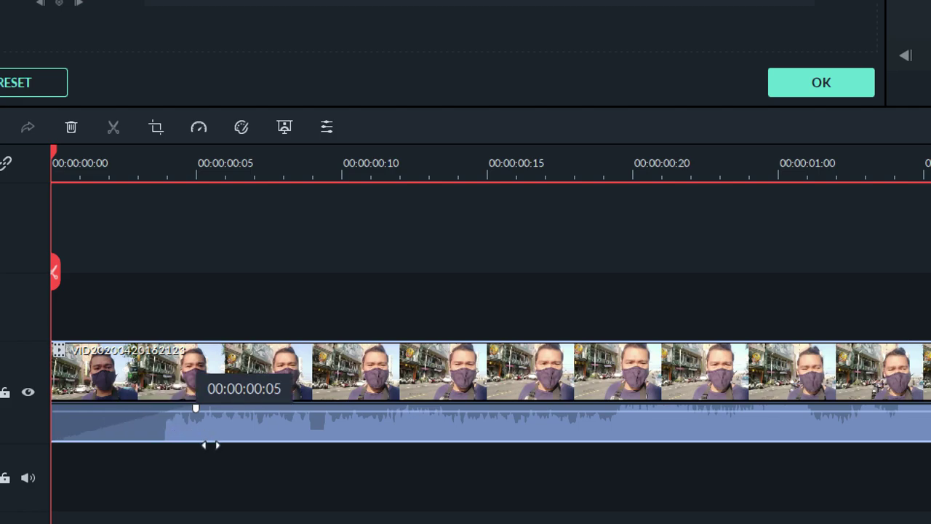
left_click_drag(211, 445, 211, 444)
left_click_drag(211, 444, 212, 445)
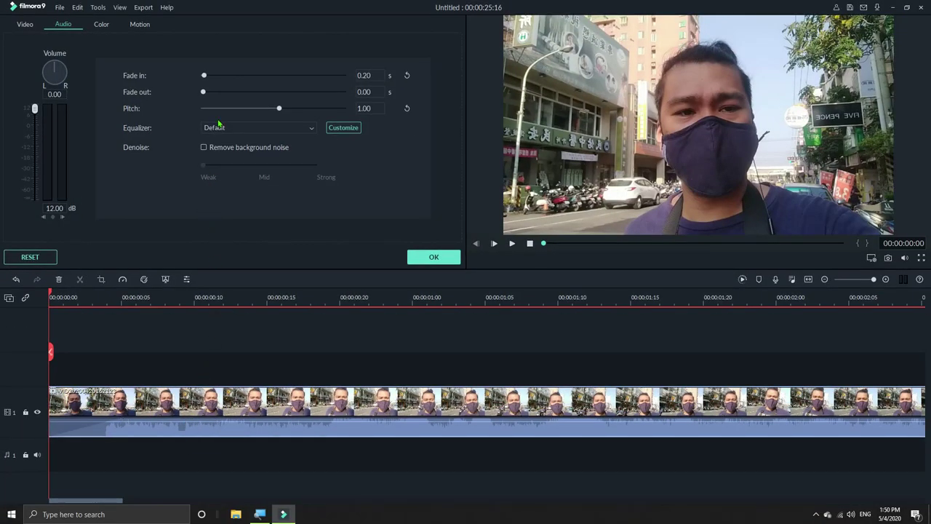
mouse_move(204, 76)
left_mouse_down()
mouse_move(217, 82)
mouse_move(199, 91)
mouse_move(209, 89)
left_mouse_up()
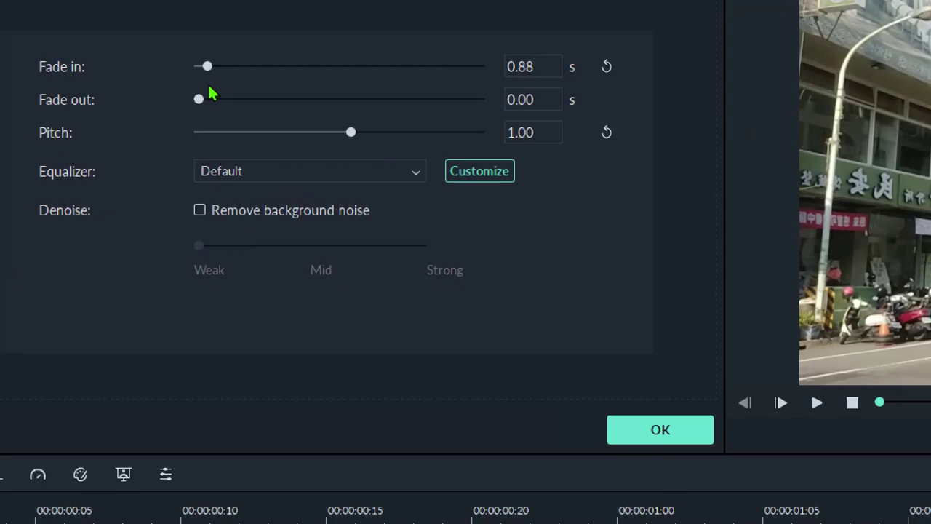
mouse_move(211, 70)
left_mouse_down()
mouse_move(226, 70)
mouse_move(217, 68)
left_mouse_up()
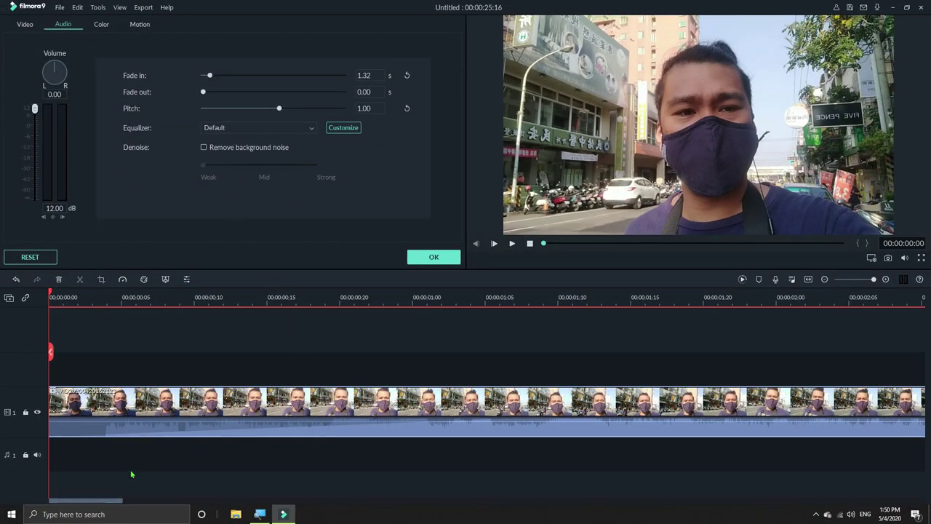
Step: Set the clip's audio fade-out to 2.36 s
left_click_drag(873, 280, 867, 281)
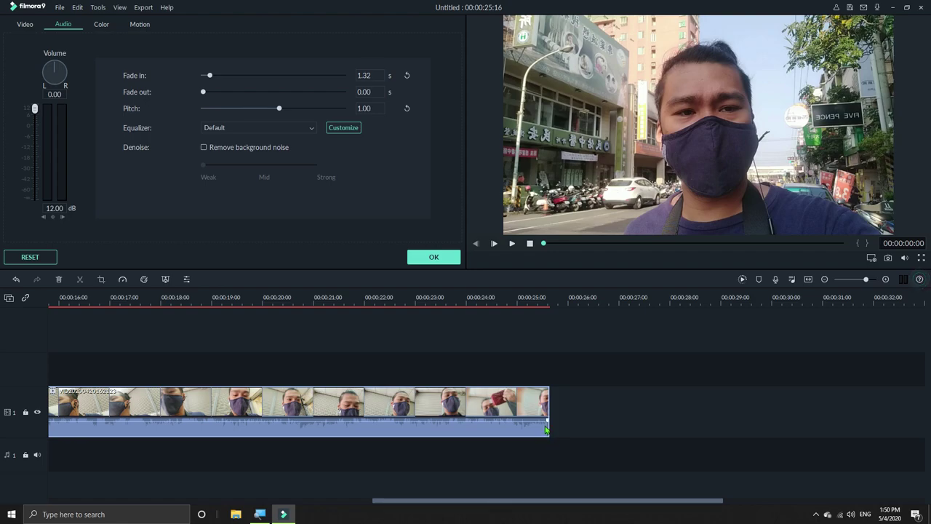
mouse_move(546, 429)
left_click_drag(203, 94, 209, 94)
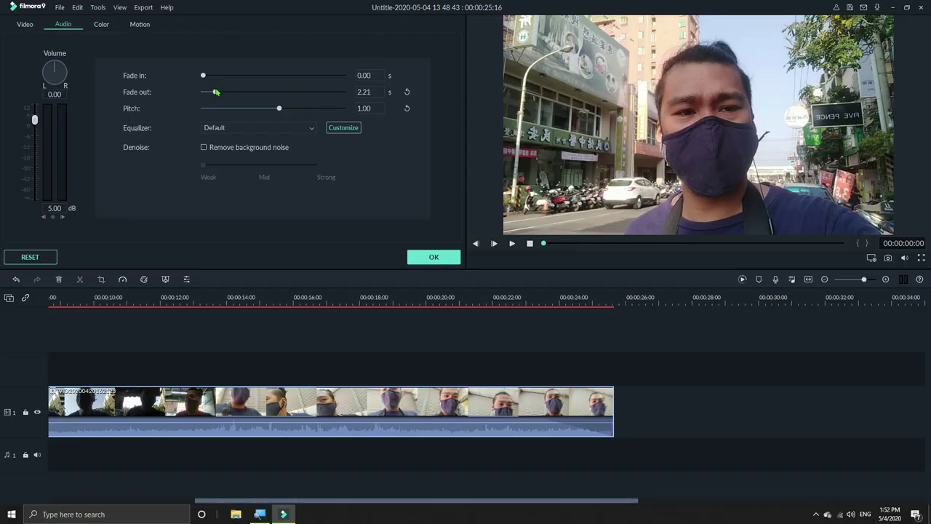
left_click_drag(216, 93, 215, 92)
Step: Move the playhead to 00:00:23:07 where the fade-out begins and lengthen the fade-out to 3.20 s on the waveform
left_click_drag(574, 243, 657, 243)
left_click(769, 253)
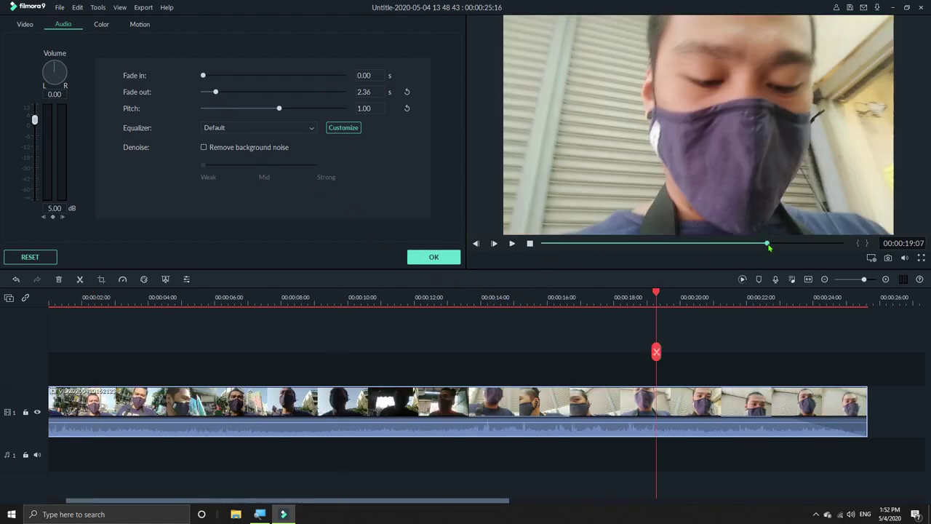
left_click(803, 249)
left_click(813, 250)
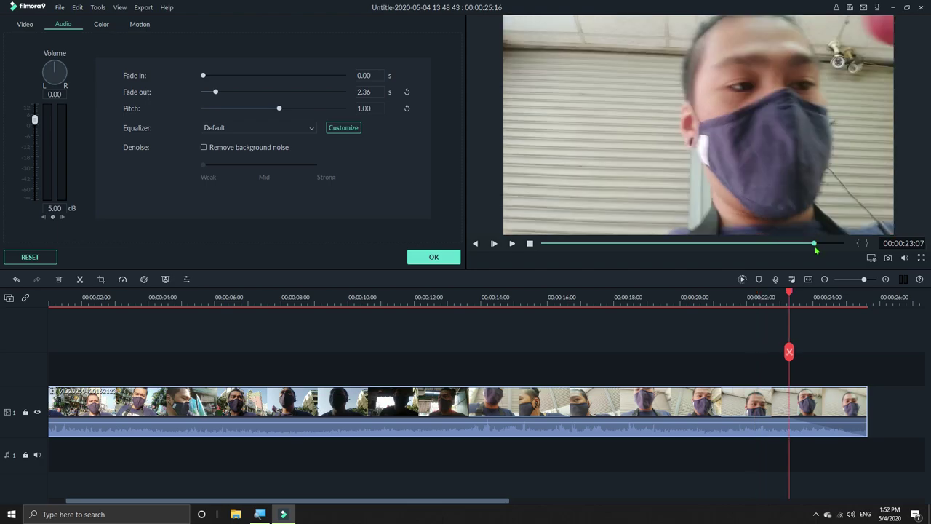
left_click_drag(484, 502, 598, 490)
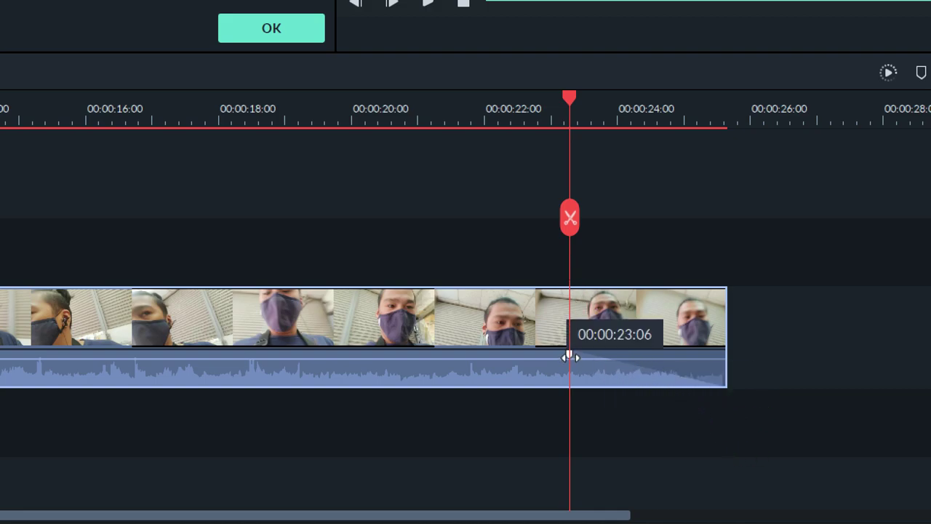
left_click_drag(572, 355, 515, 357)
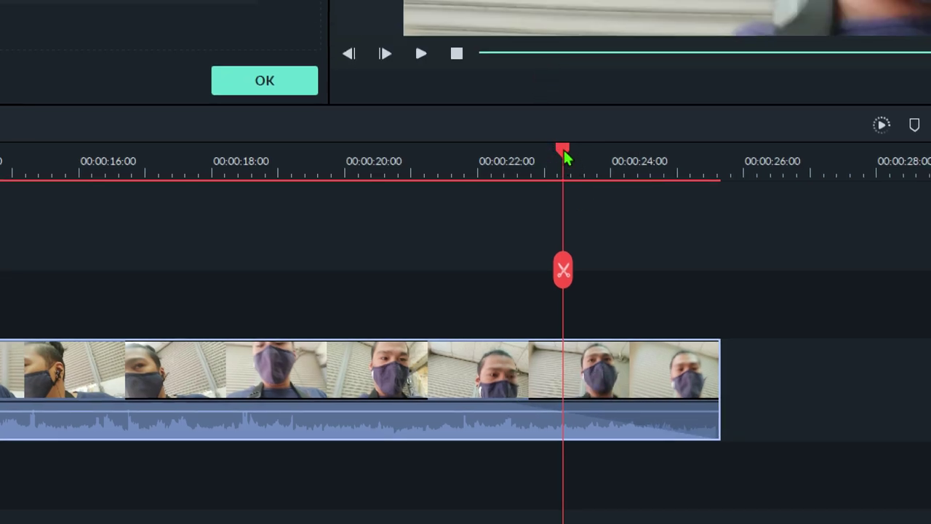
Step: Play the clip from 00:00:22:04 to its end to check the fade-out and return the playhead to the start
left_click_drag(564, 152, 489, 149)
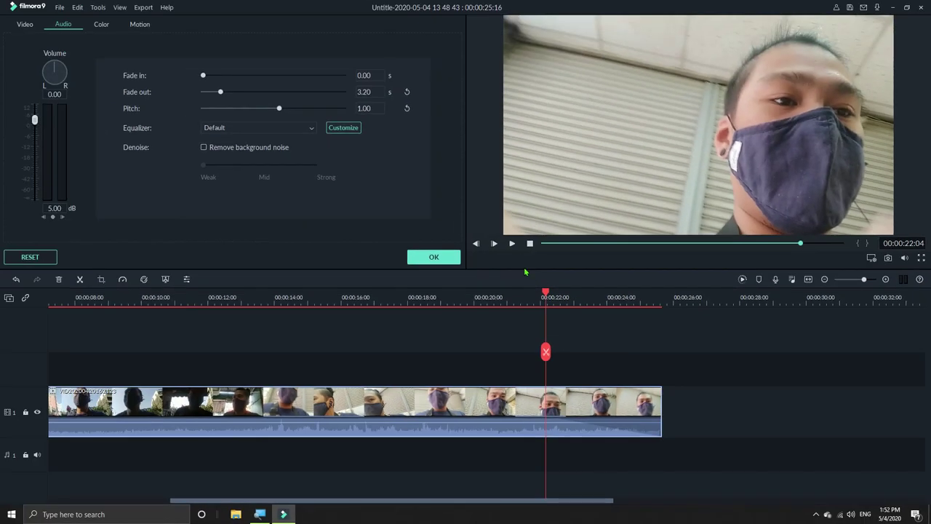
left_click(513, 244)
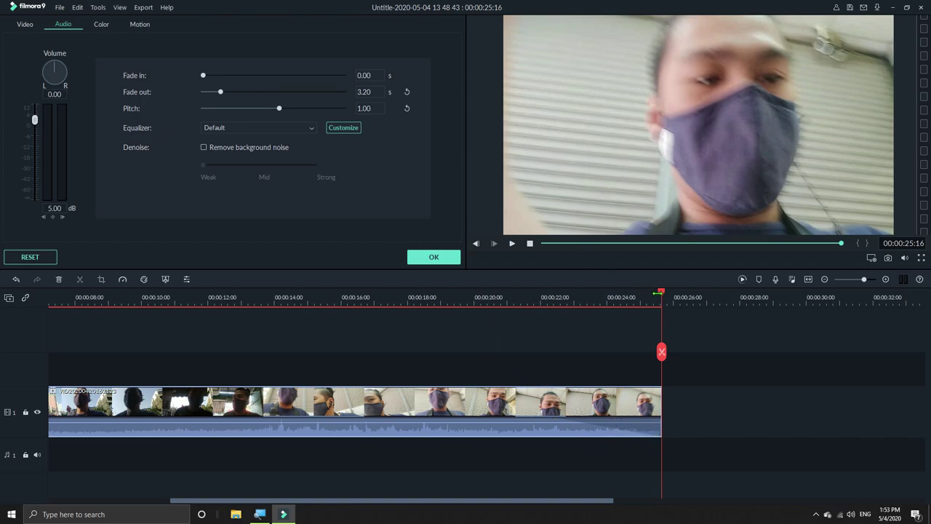
left_click_drag(661, 296, 420, 295)
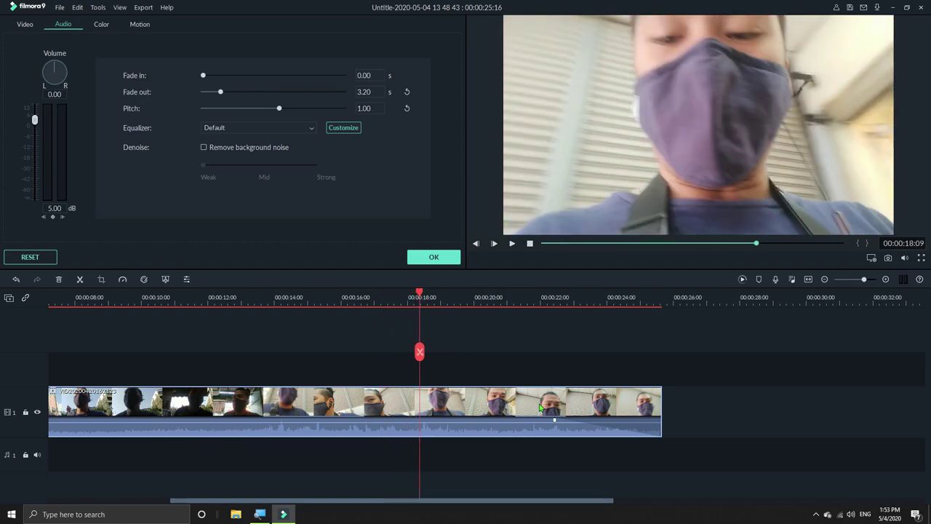
left_click_drag(601, 502, 441, 486)
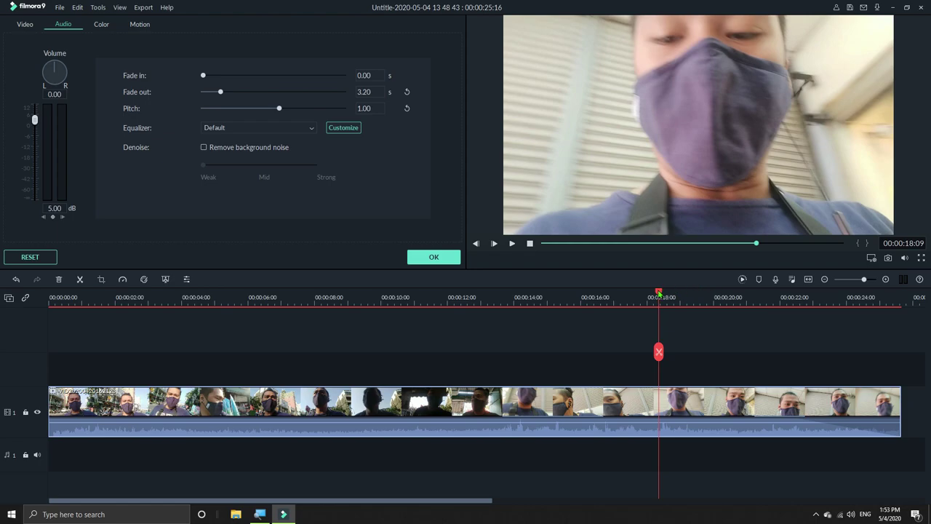
left_click_drag(659, 293, 793, 314)
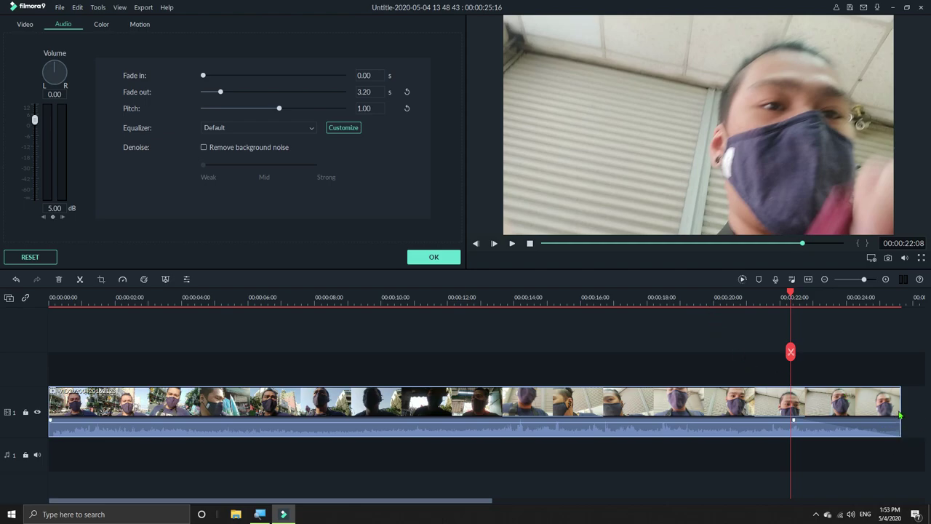
left_click(545, 246)
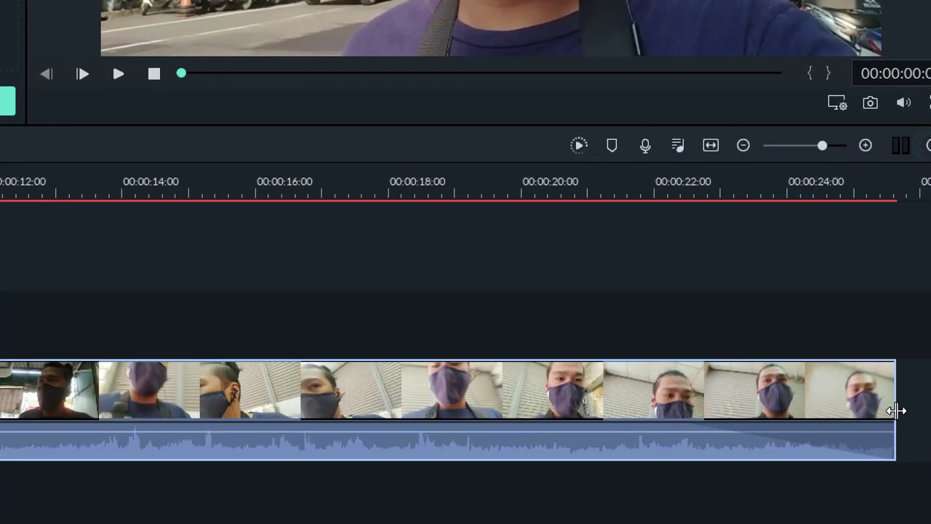
Step: Trim the clip's end to a project duration of 00:00:25:02 and accept the audio settings
left_click_drag(895, 411, 864, 420)
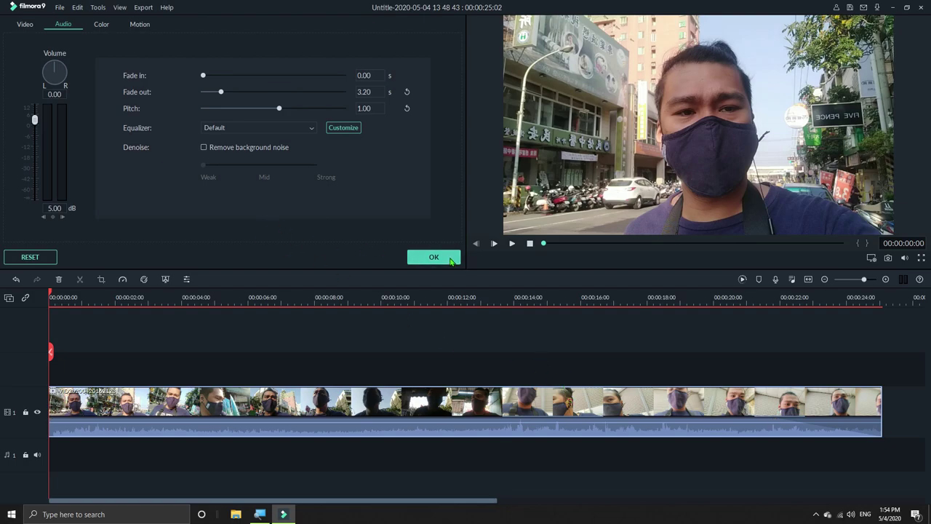
left_click(451, 259)
Step: Import the intro video from the Videos folder into the project media
left_click(125, 48)
left_click(125, 60)
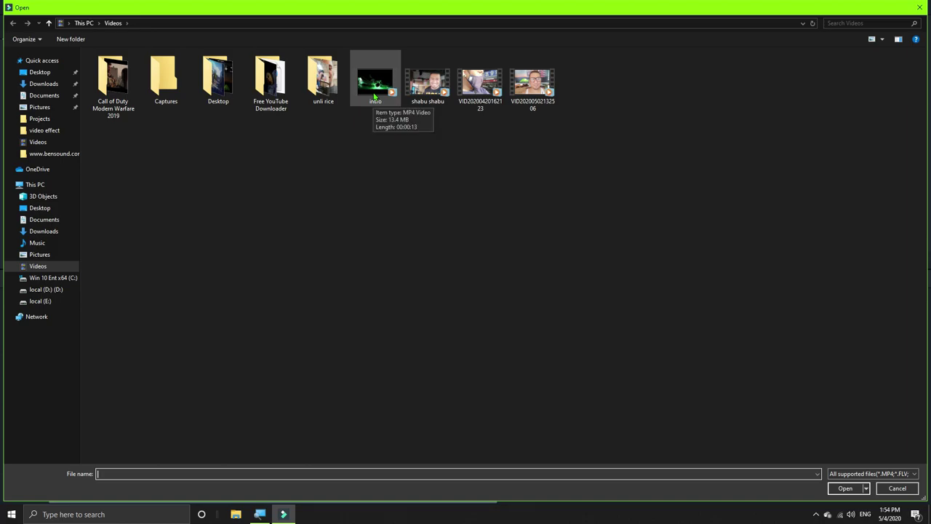
left_click(374, 95)
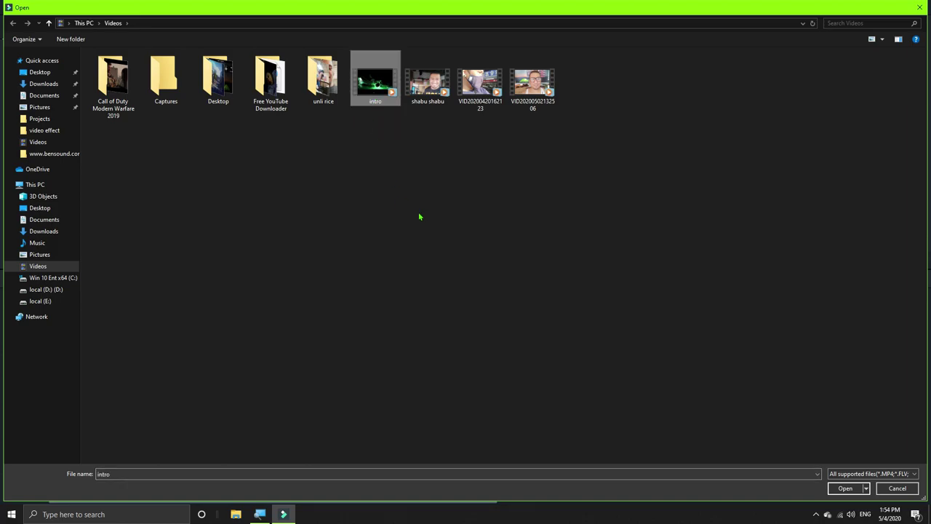
left_click(845, 488)
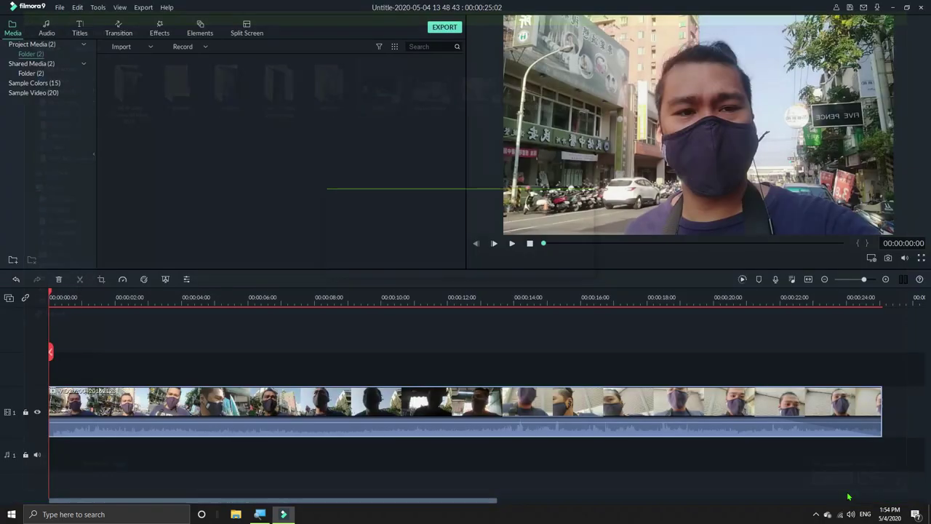
Step: Place the intro clip on the second video track at about 00:00:09 and trim its end to a length of about 8 s
mouse_move(222, 91)
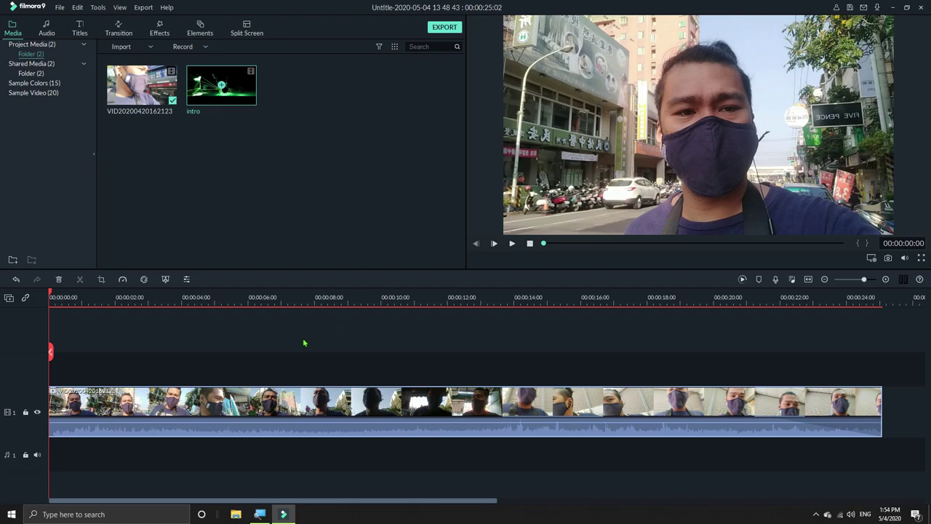
left_click_drag(221, 86, 353, 361)
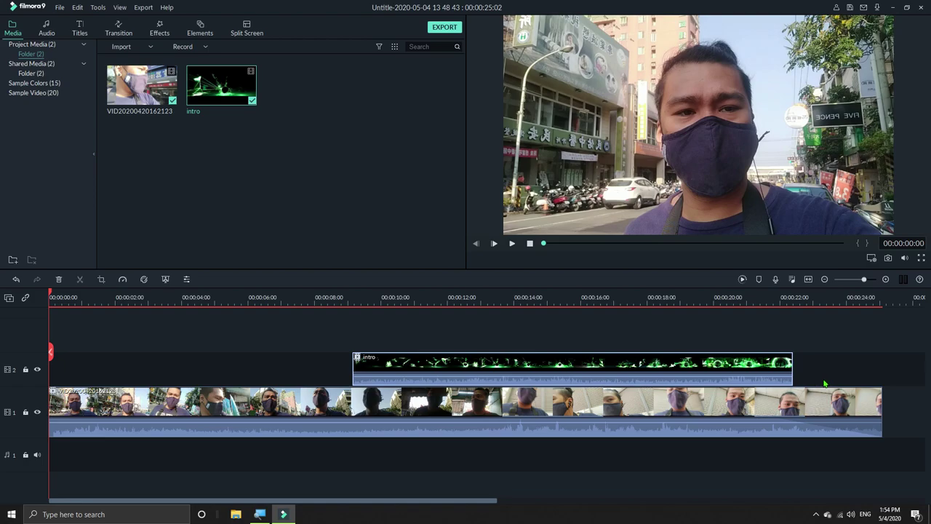
left_click_drag(793, 379, 630, 384)
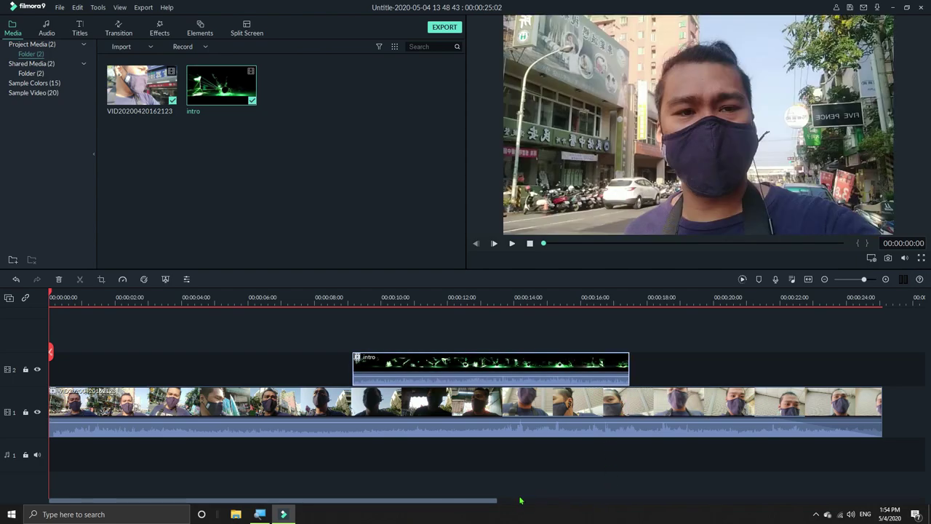
Step: Move the intro clip down onto the first video track at about 00:00:09, inserting it in the middle of the main clip
scroll(472, 503, "down", 3)
scroll(474, 503, "up", 3)
left_click_drag(472, 363, 472, 406)
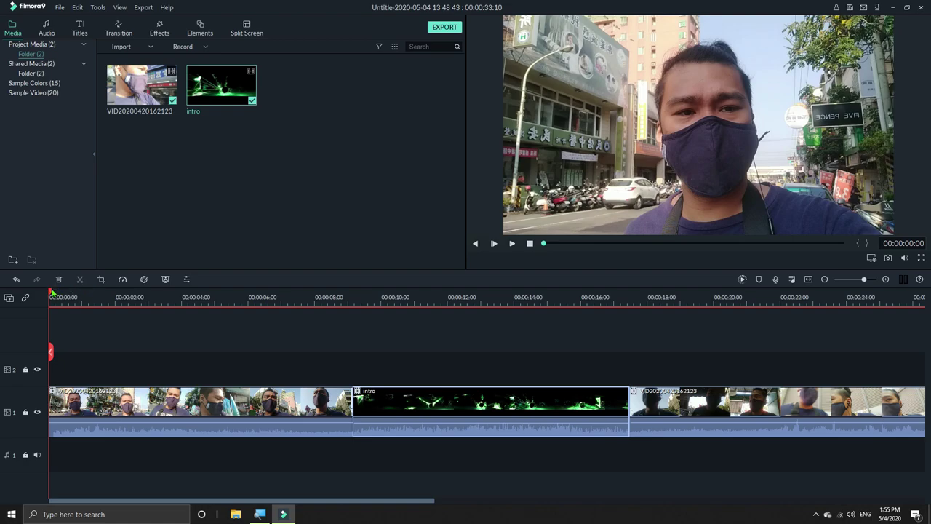
Step: Play the timeline from 00:00:07:21 through the intro to 00:00:18:01 and move the playhead back to 00:00:06:10
left_click_drag(52, 295, 309, 294)
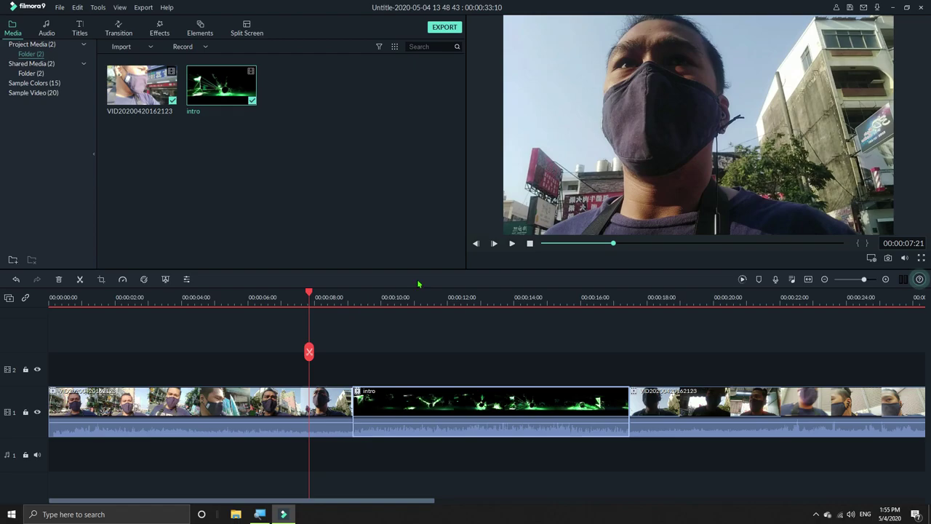
left_click(514, 246)
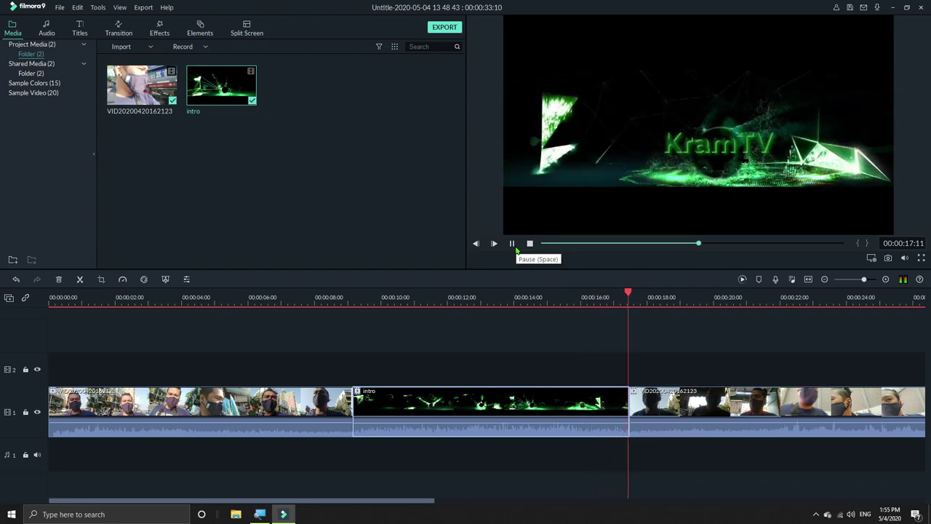
left_click(513, 245)
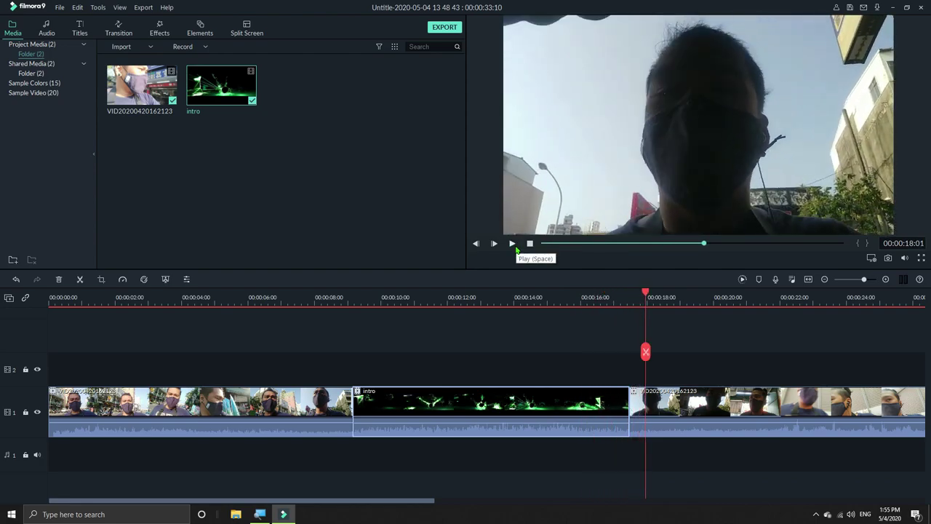
left_click_drag(646, 292, 262, 295)
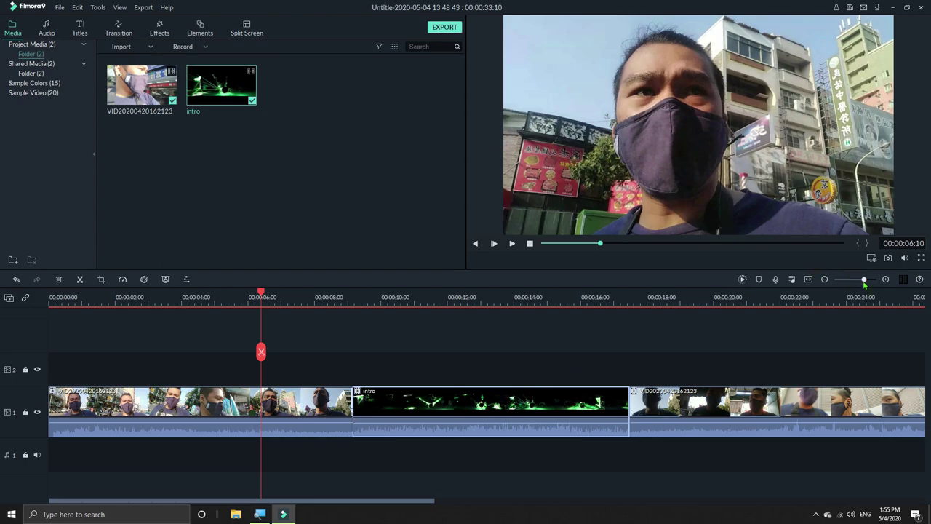
Step: Examine the timeline at closer and wider zoom levels and return to its beginning around the inserted intro
left_click_drag(864, 282, 871, 282)
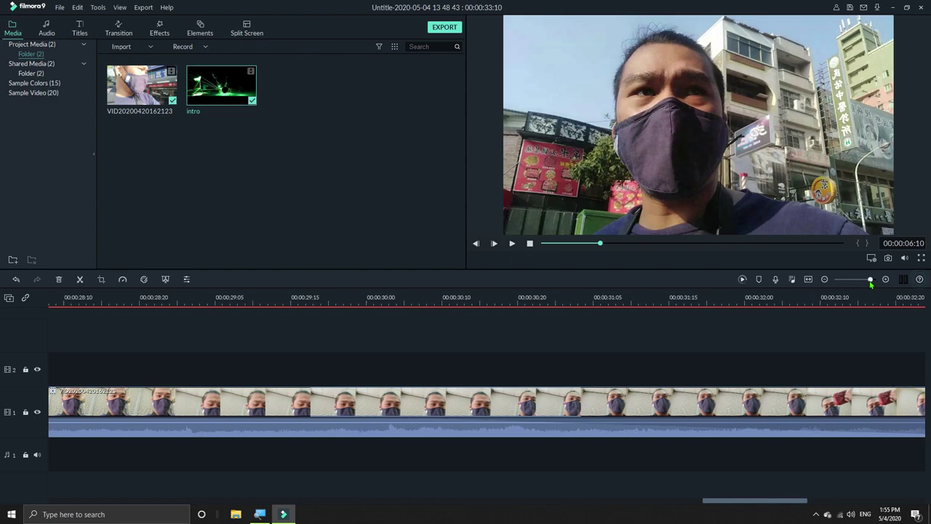
left_click_drag(797, 502, 546, 485)
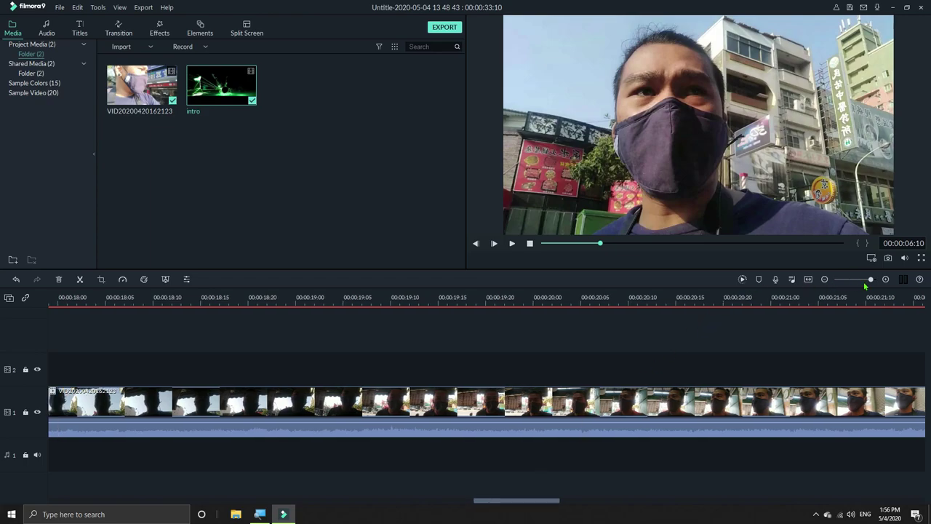
mouse_move(871, 282)
left_mouse_down()
mouse_move(848, 282)
mouse_move(869, 282)
left_mouse_up()
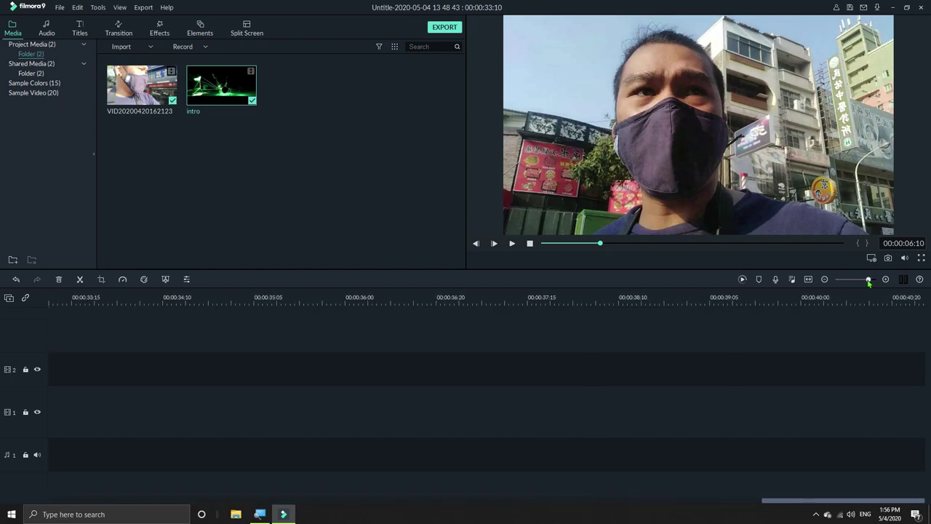
left_click(849, 282)
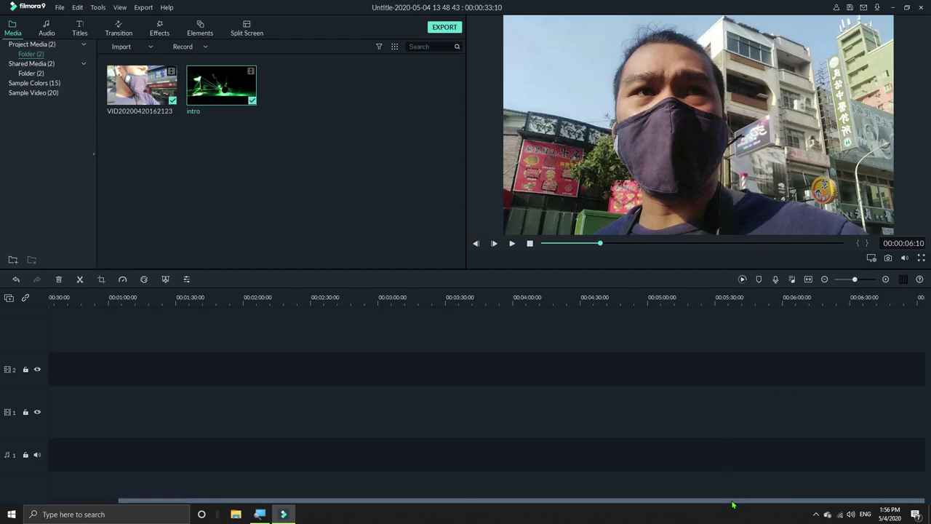
left_click_drag(732, 503, 601, 500)
left_click_drag(854, 280, 865, 281)
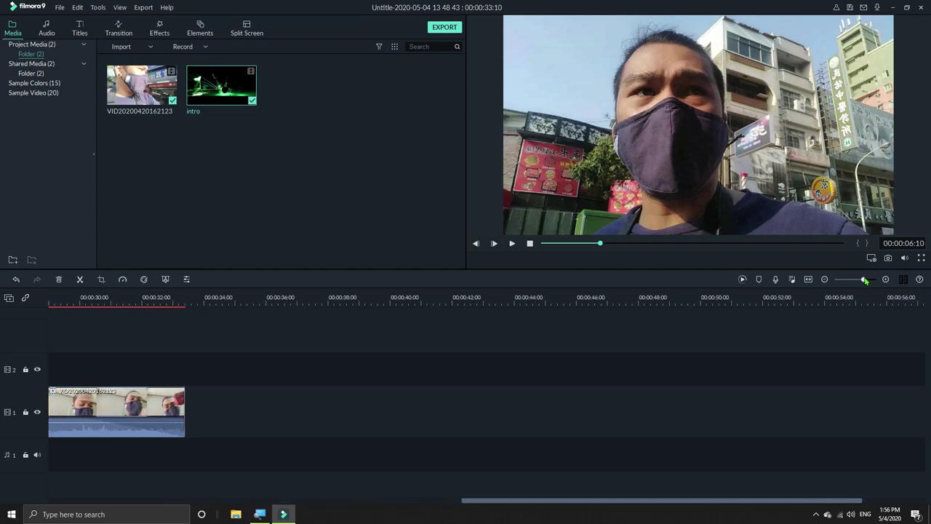
left_click_drag(721, 504, 238, 507)
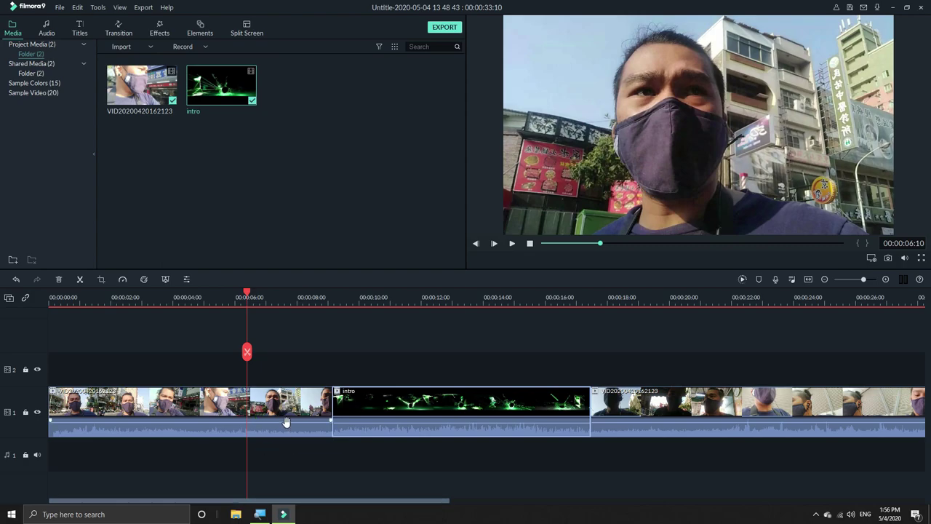
mouse_move(291, 425)
mouse_move(449, 421)
Step: Undo the intro's insertion into the main clip and place it on the first video track directly after the main clip's end
left_click(83, 9)
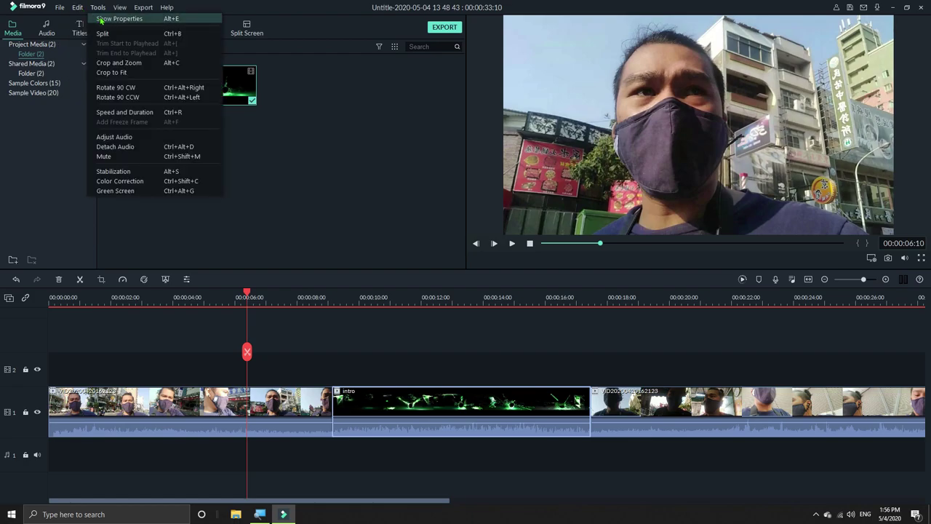
left_click(87, 19)
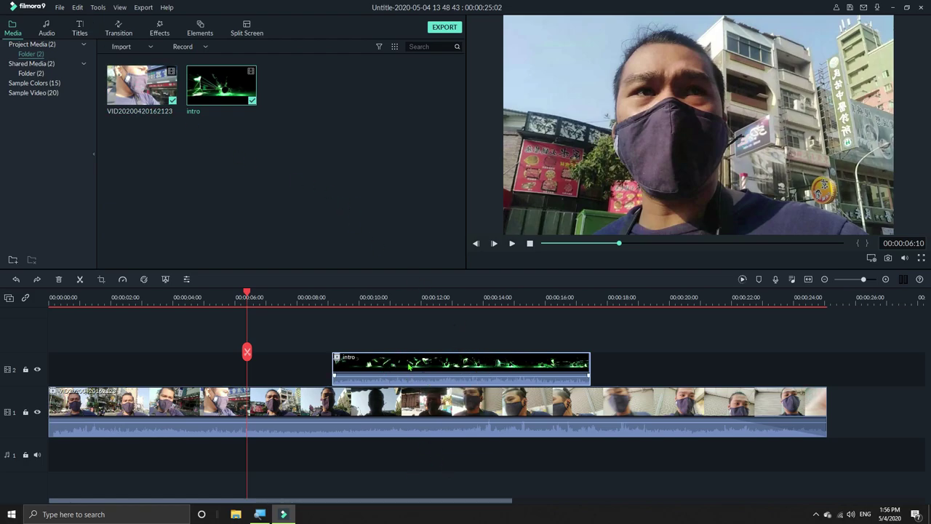
left_click_drag(424, 361, 834, 399)
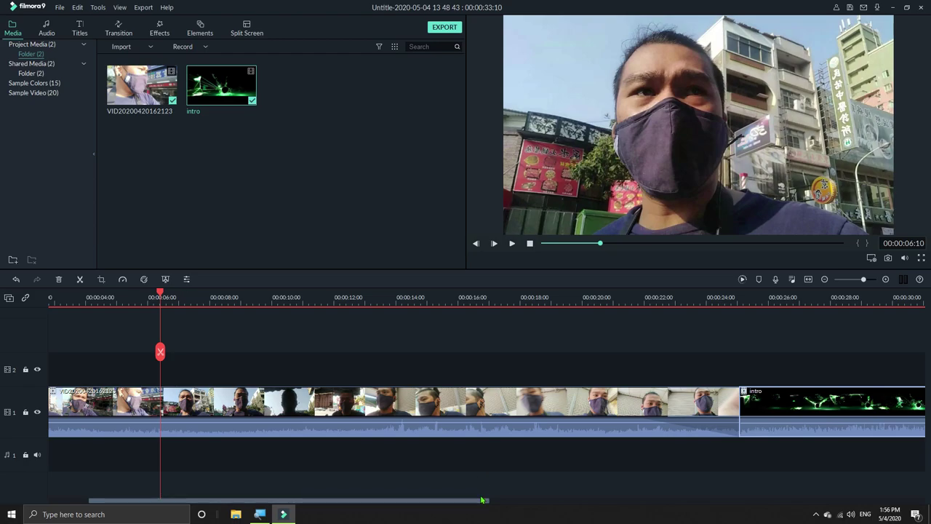
left_click_drag(481, 506, 398, 505)
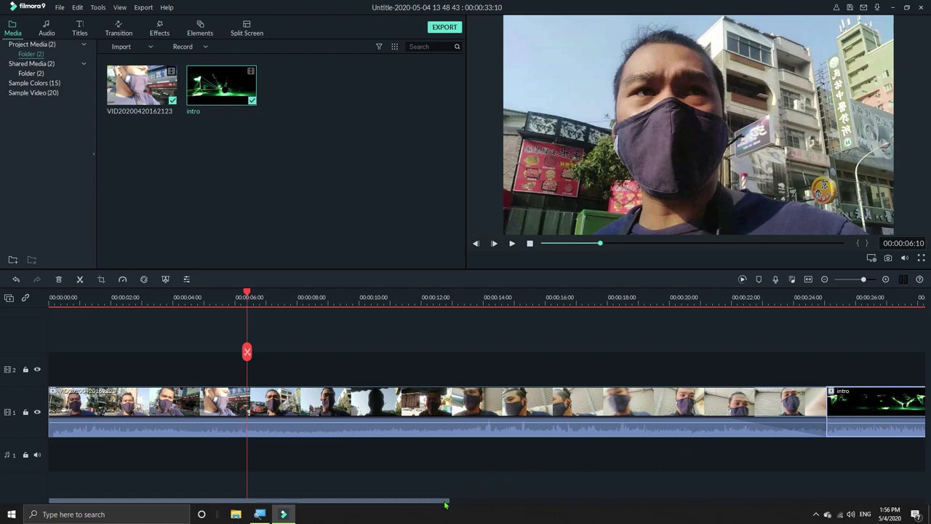
Step: Return the playhead to the start and reverse the main video clip without creating a proxy file
left_click(305, 400)
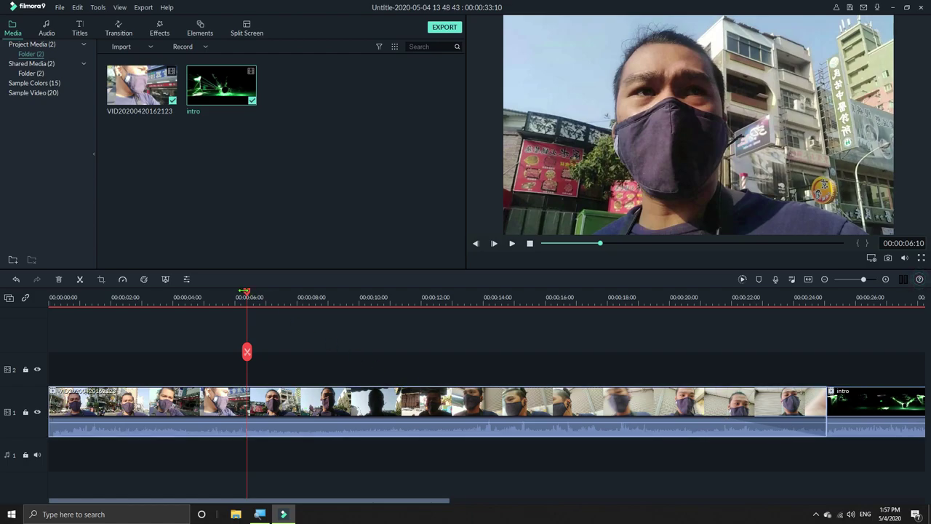
left_click_drag(245, 291, 29, 297)
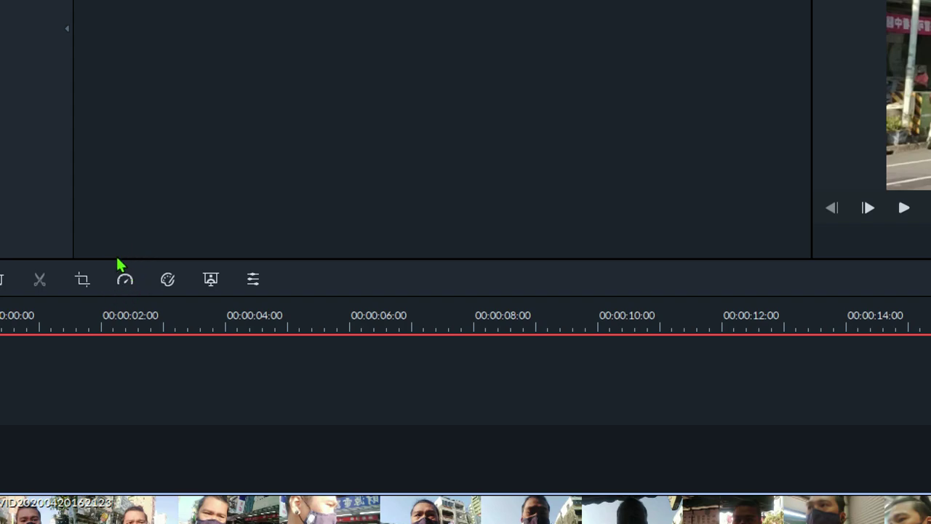
left_click(129, 278)
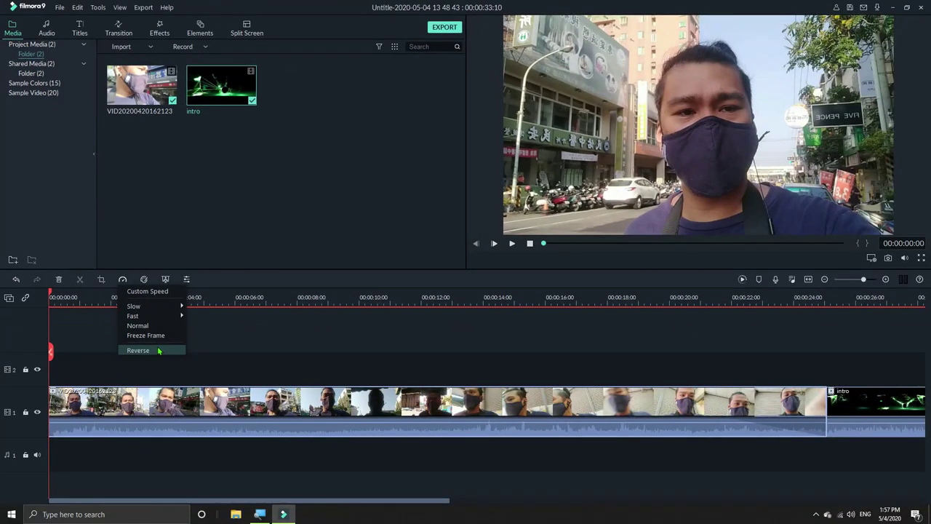
left_click(159, 350)
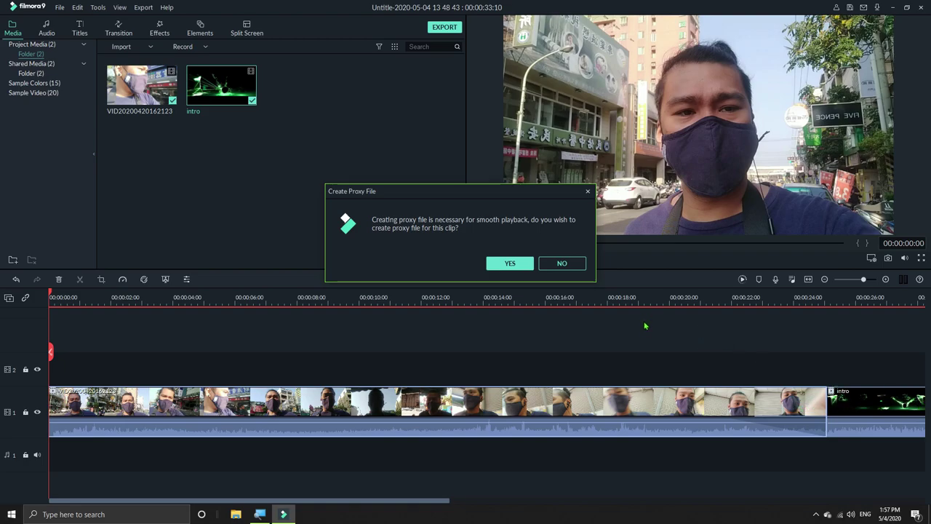
left_click(562, 263)
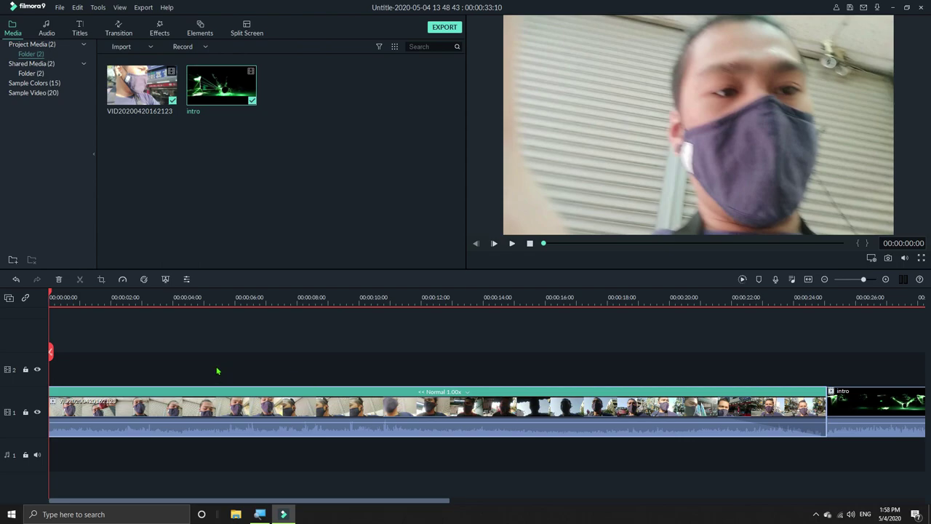
Step: Play the reversed clip from its start to 00:00:03:00 and return the playhead to the beginning
left_click(512, 244)
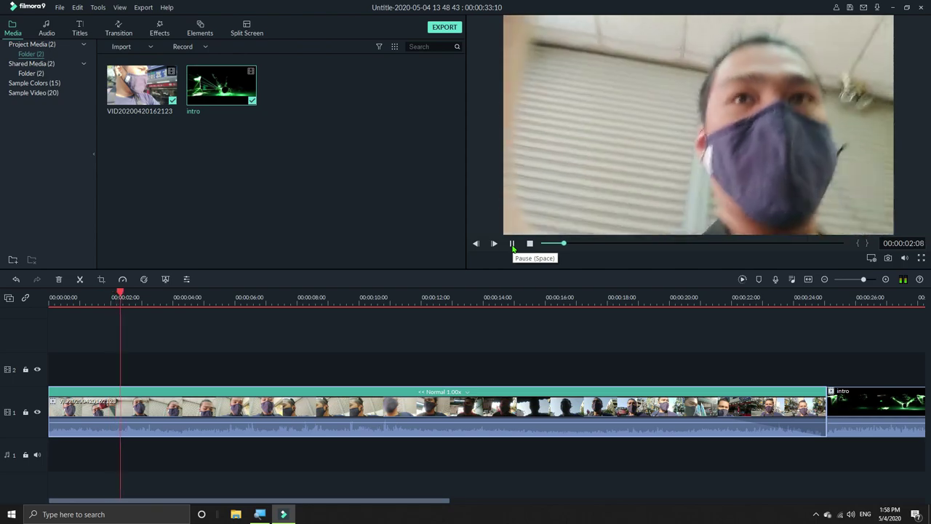
left_click(512, 244)
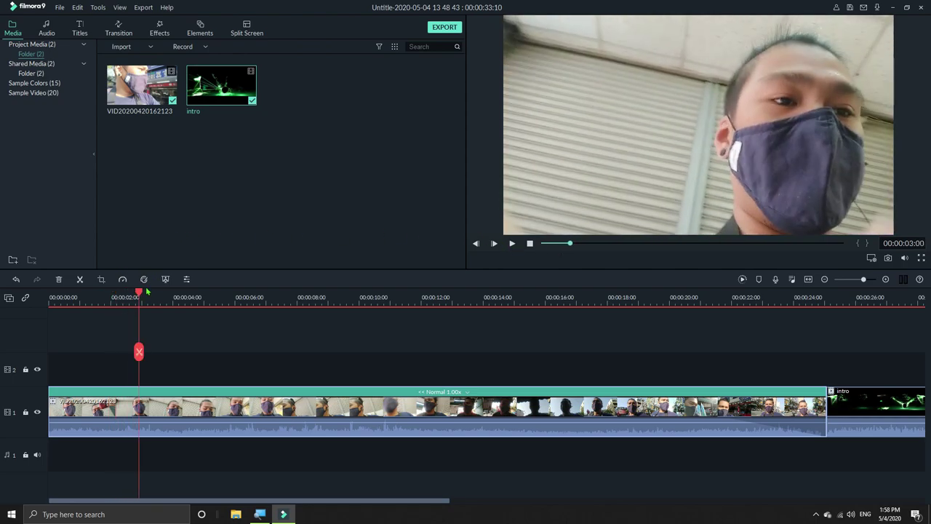
key("Home")
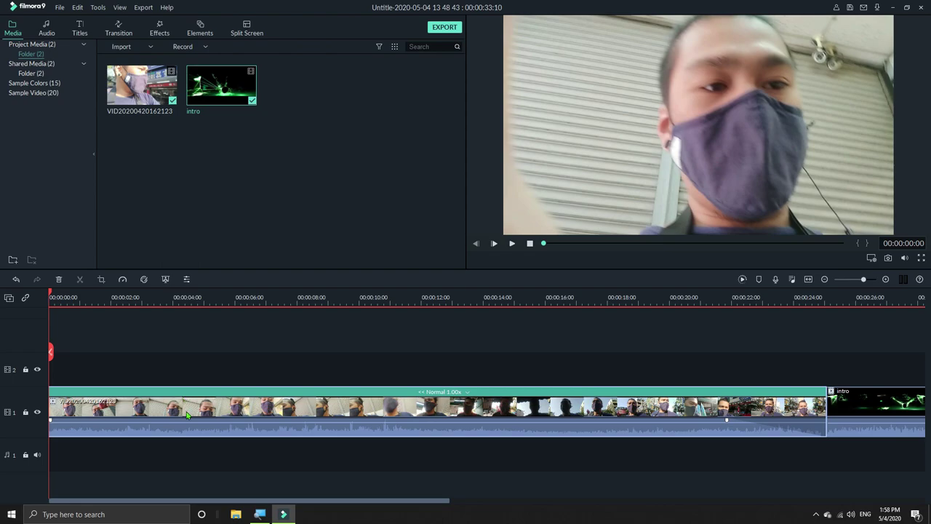
Step: Speed up the reversed clip to 20x, play it through to 00:00:02:16 and return the playhead to the start
left_click(123, 279)
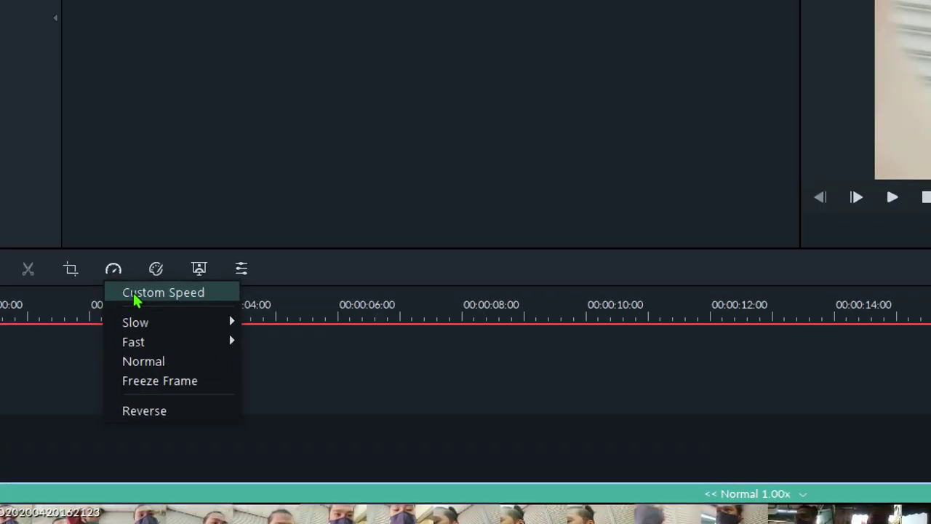
mouse_move(214, 339)
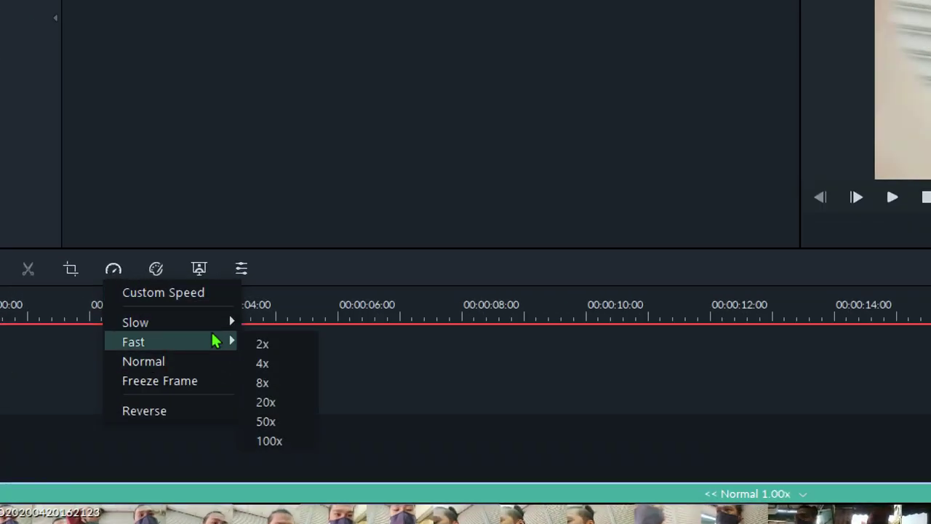
left_click(284, 403)
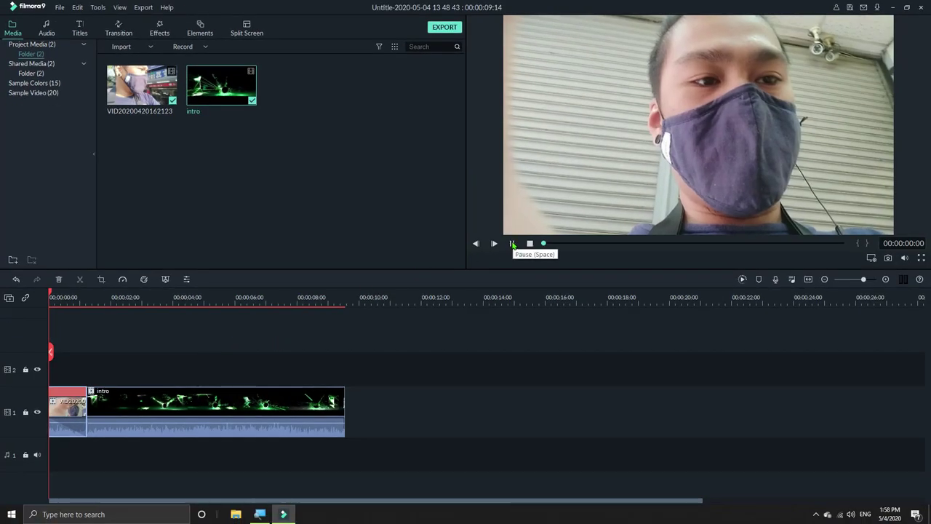
left_click(512, 243)
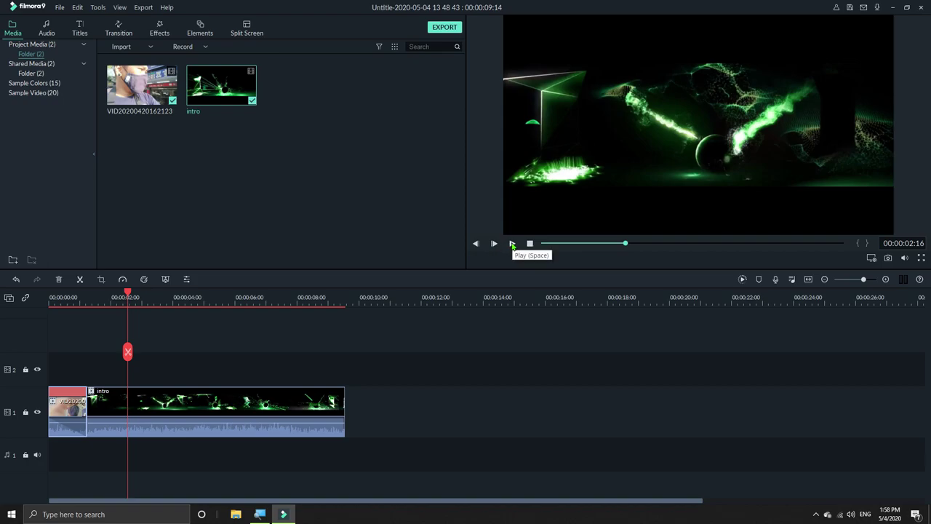
left_click_drag(128, 294, 26, 308)
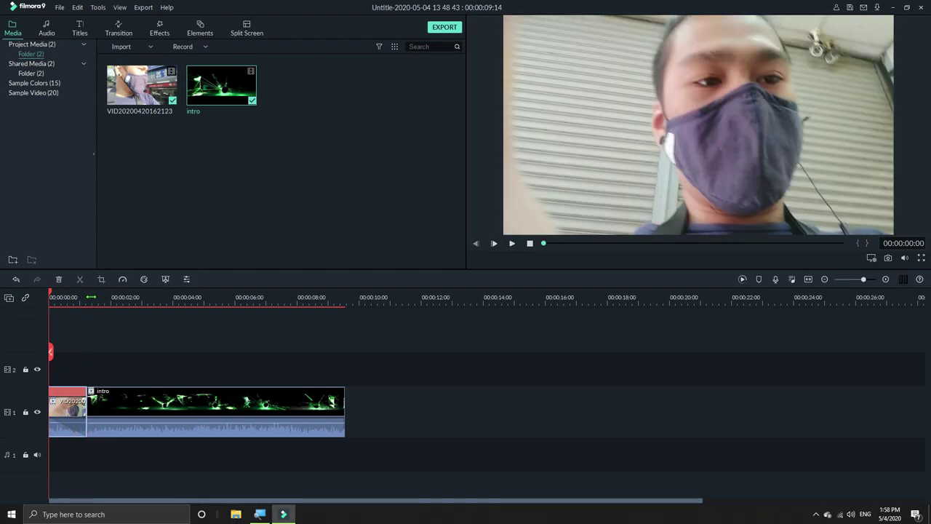
Step: Set the reversed clip's speed to 8x, play the sequence to 00:00:04:01 and return the playhead to the start
left_click(126, 281)
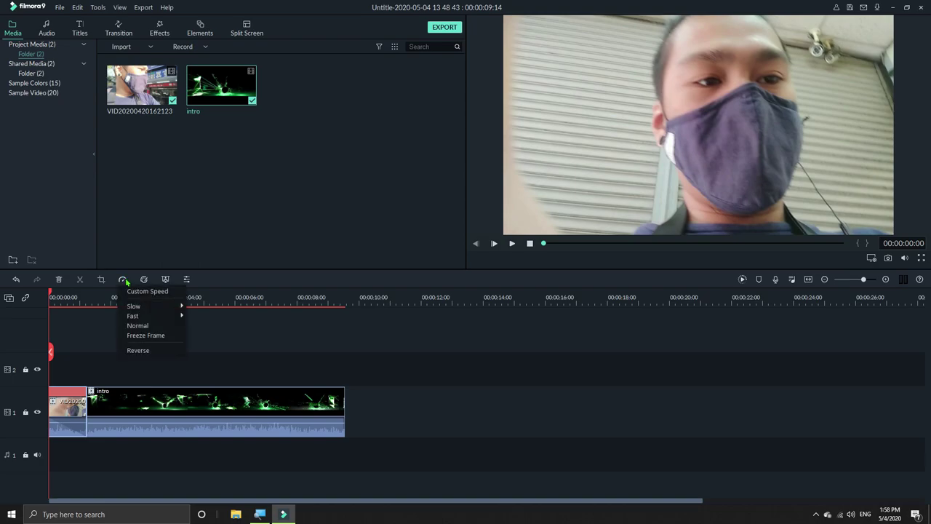
mouse_move(158, 321)
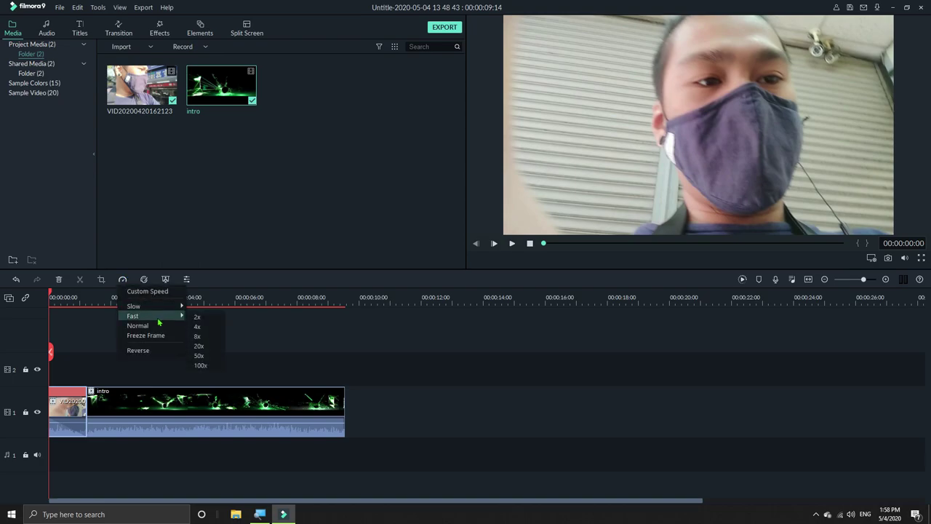
left_click(217, 336)
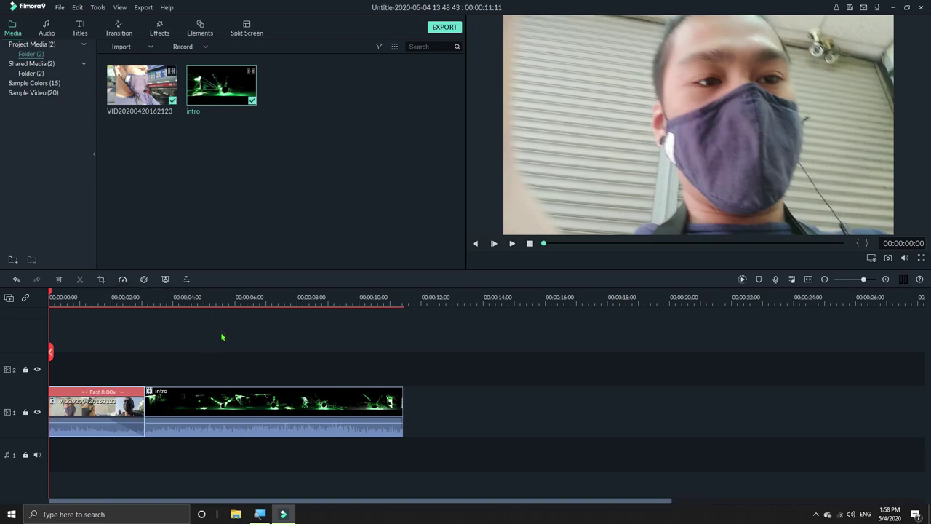
left_click(513, 245)
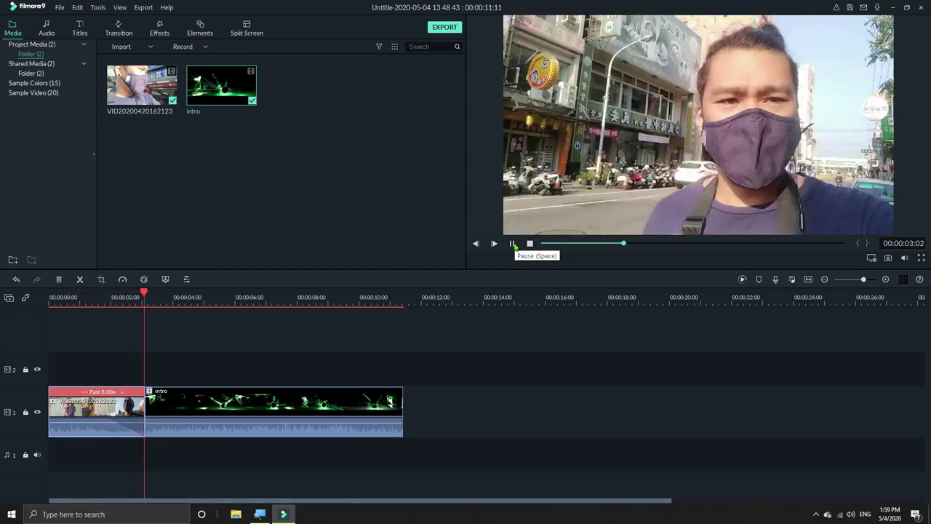
left_click(513, 245)
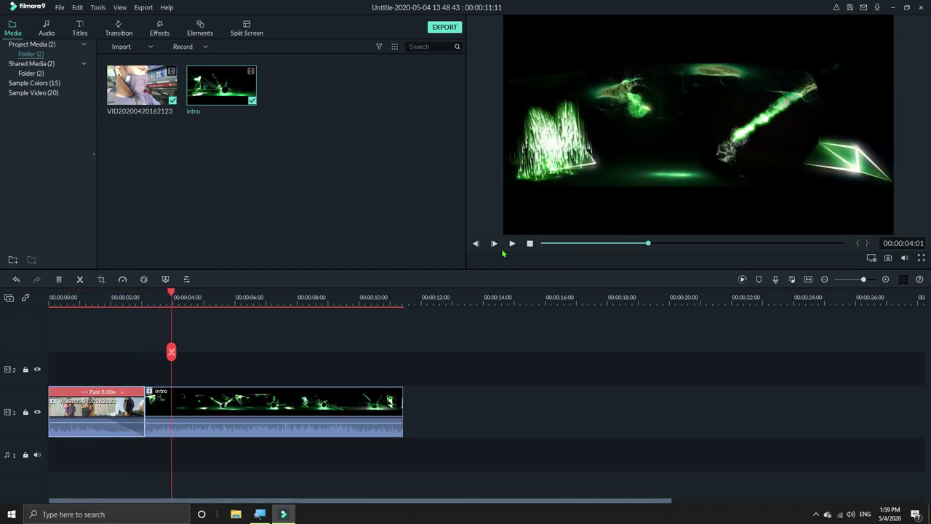
left_click_drag(174, 297, 41, 294)
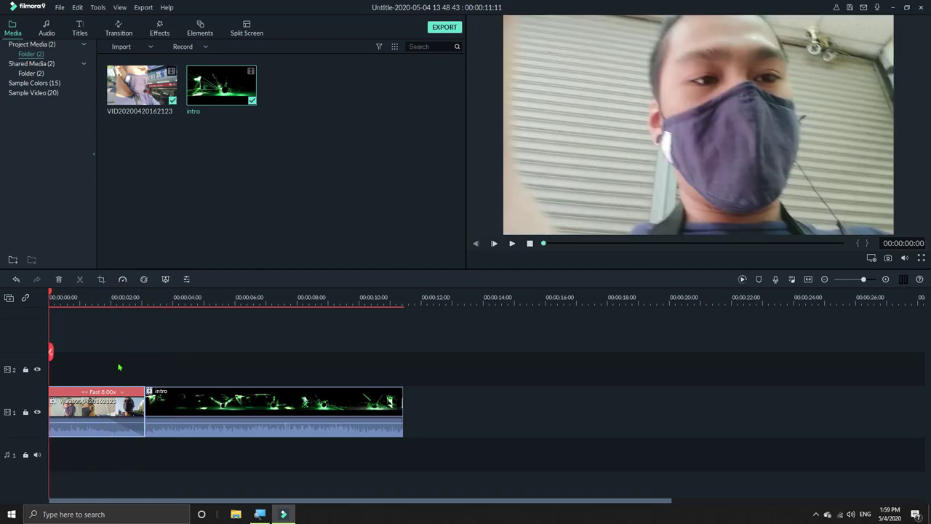
Step: Adjust the pitch slightly in the 8x clip's audio settings and play the sequence to 00:00:03:05
right_click(125, 412)
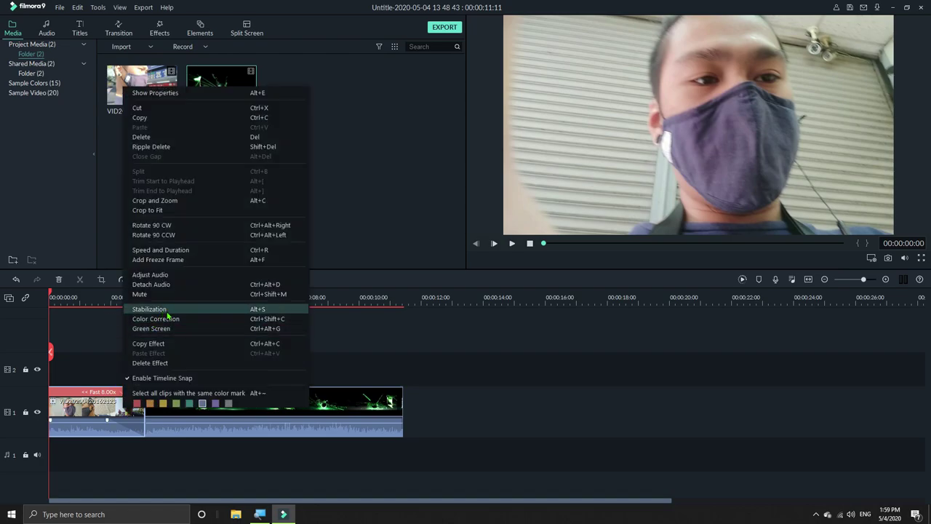
left_click(172, 274)
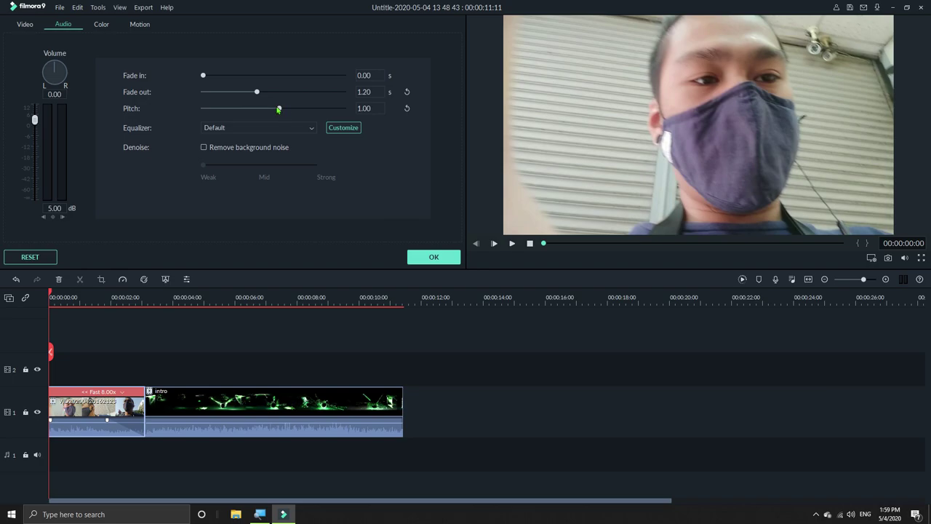
left_click_drag(281, 111, 275, 110)
left_click(440, 258)
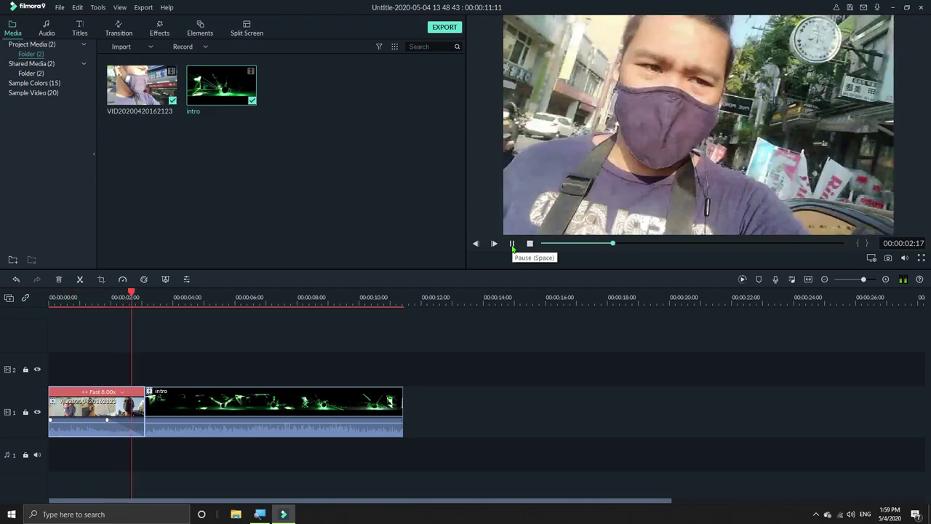
left_click(512, 244)
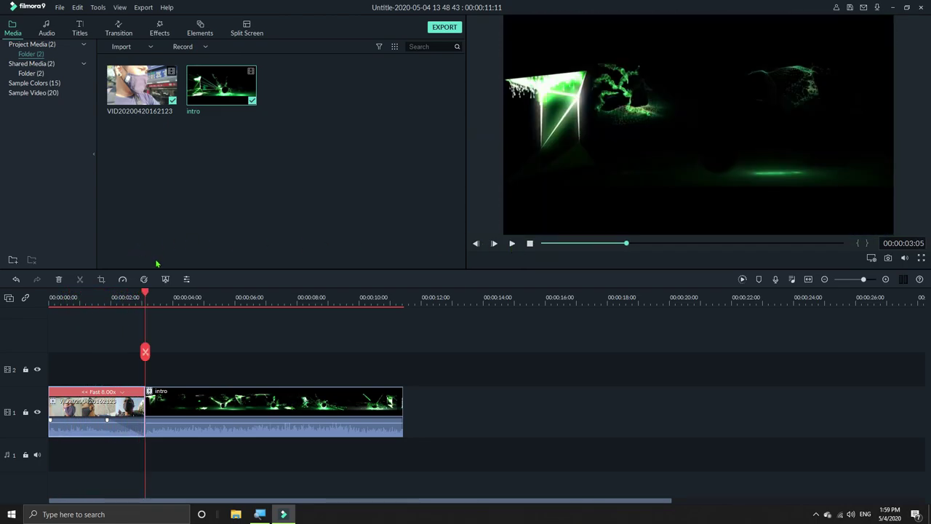
left_click_drag(145, 295, 26, 285)
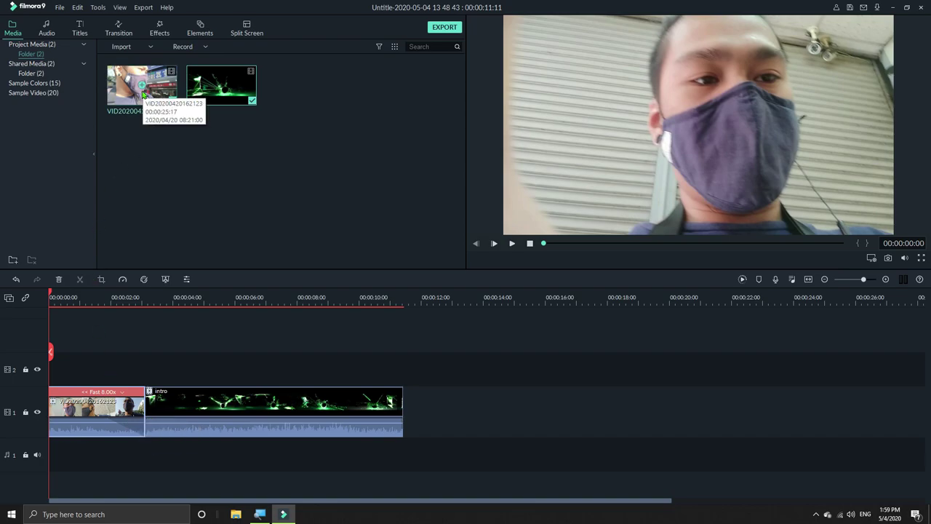
left_click_drag(453, 274, 402, 409)
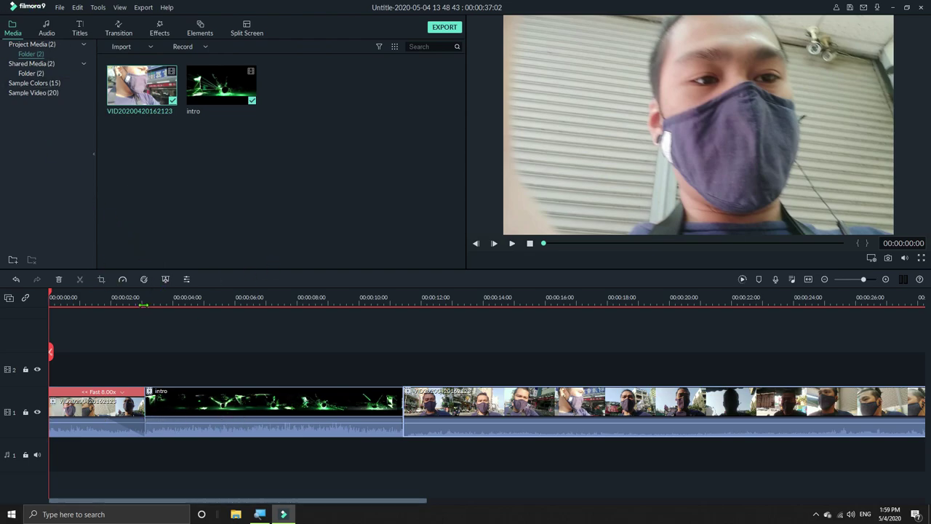
Step: Browse the included transitions and place Linear Wipe on the cut between the 8x clip and the intro
left_click(121, 33)
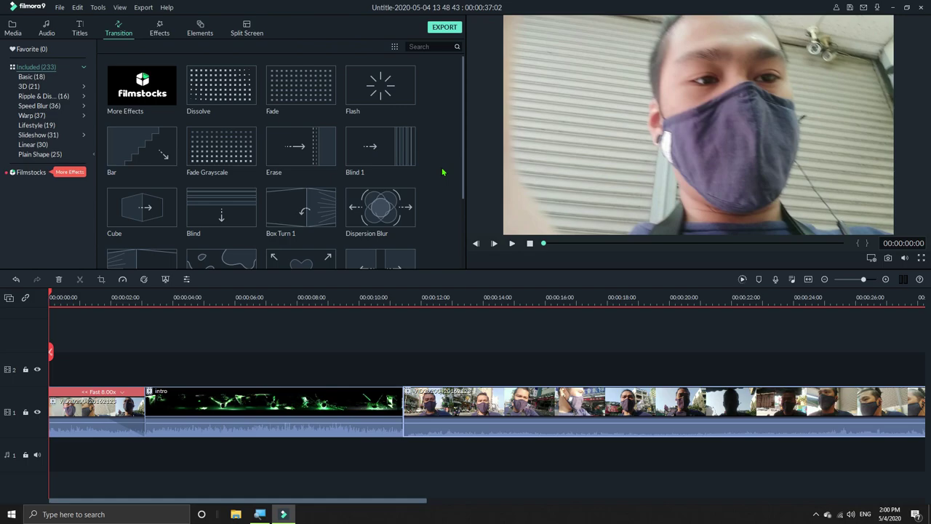
scroll(436, 186, "down", 10)
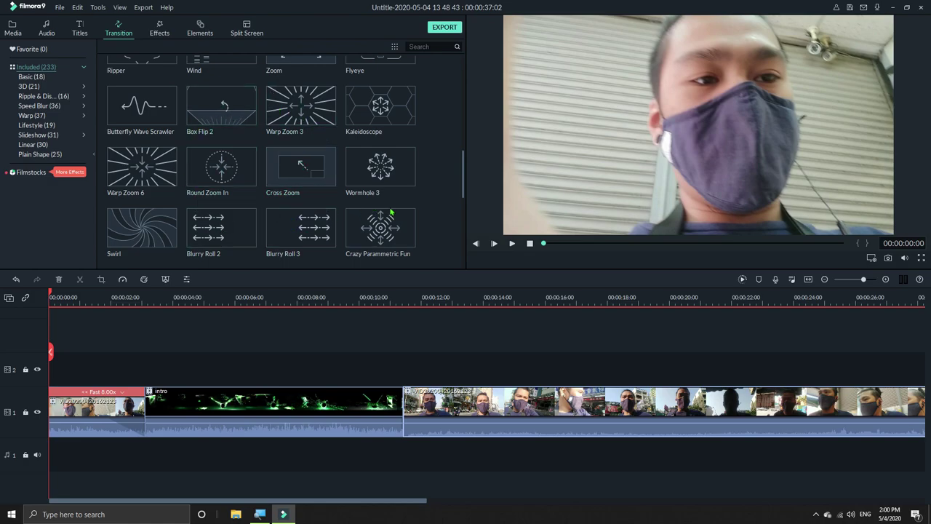
scroll(427, 211, "down", 5)
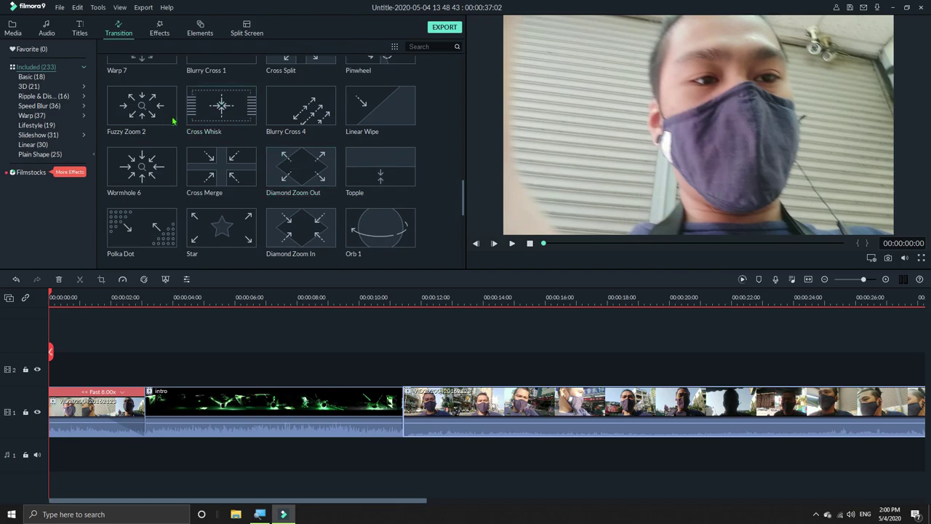
left_click(367, 115)
left_click_drag(262, 237, 195, 314)
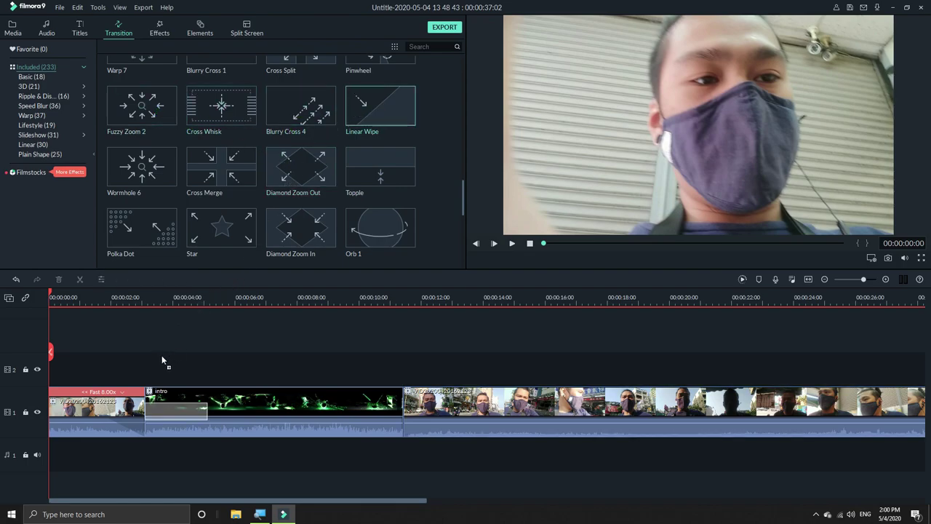
left_click_drag(148, 398, 144, 410)
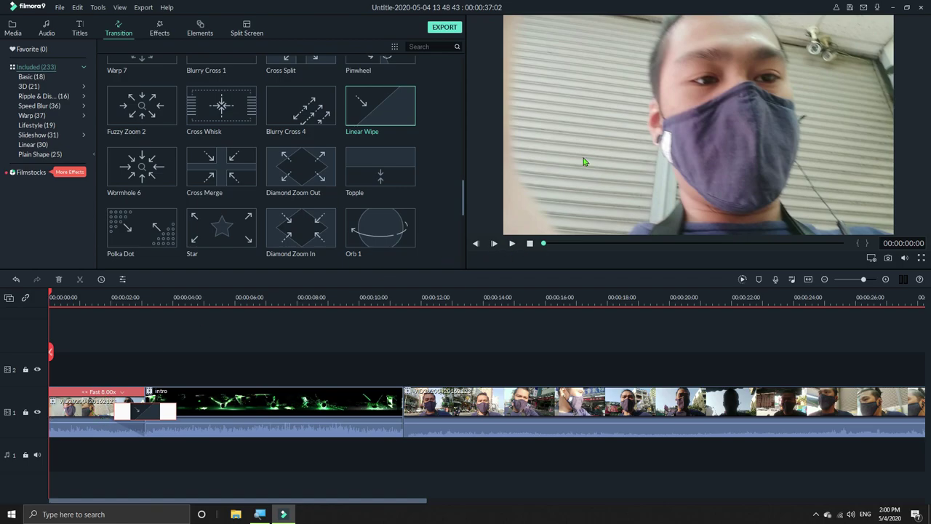
Step: Play the sequence to 00:00:11:19 and delete the Linear Wipe transition
left_click(513, 244)
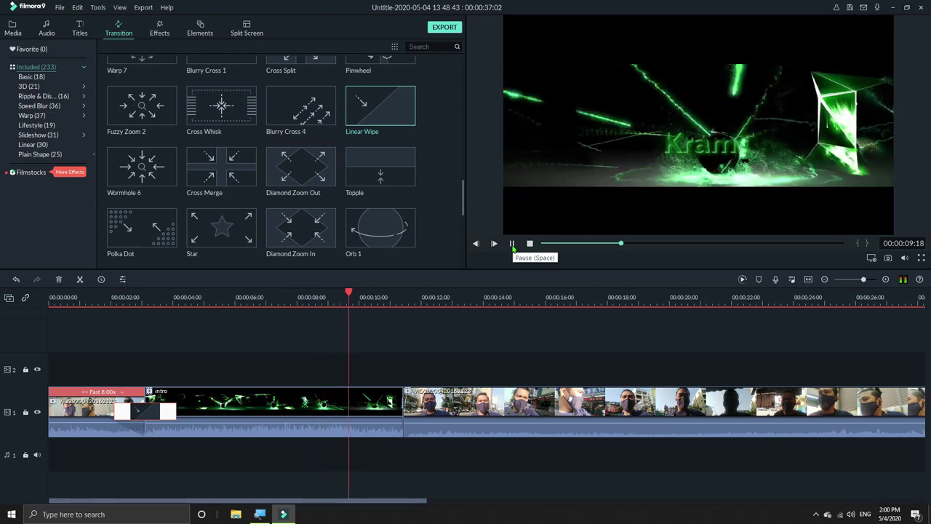
left_click(512, 245)
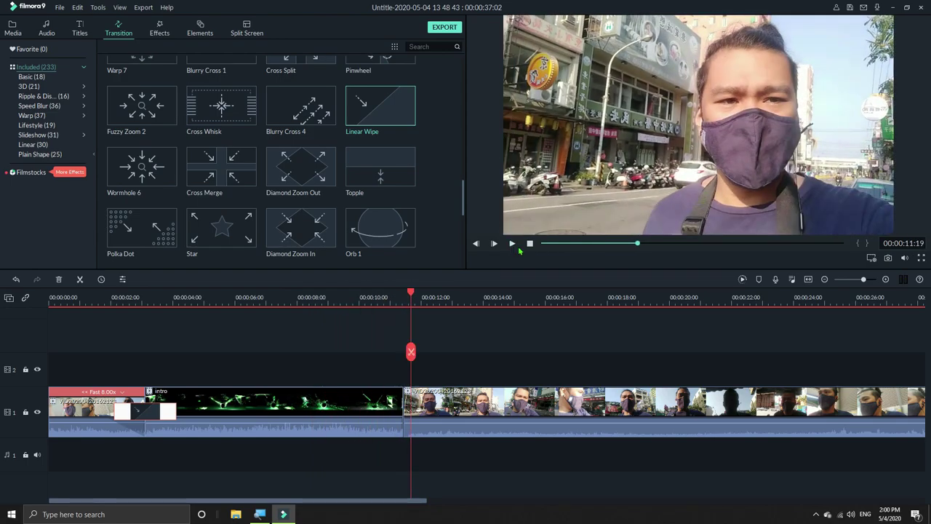
right_click(160, 414)
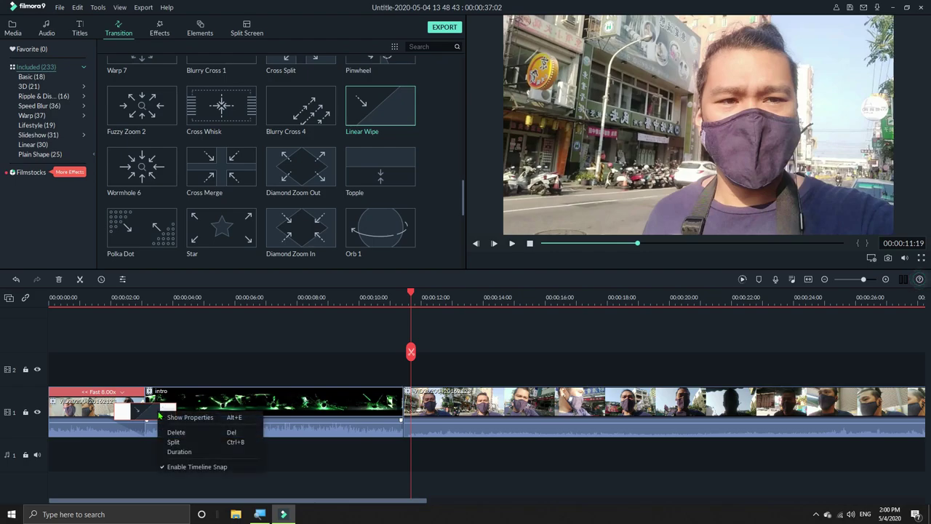
left_click(176, 432)
Step: Place the Mosaic Replica transition on the cut between the 8x clip and the intro, and shorten it slightly
mouse_move(328, 217)
mouse_move(367, 218)
mouse_move(314, 177)
scroll(312, 179, "down", 5)
mouse_move(248, 227)
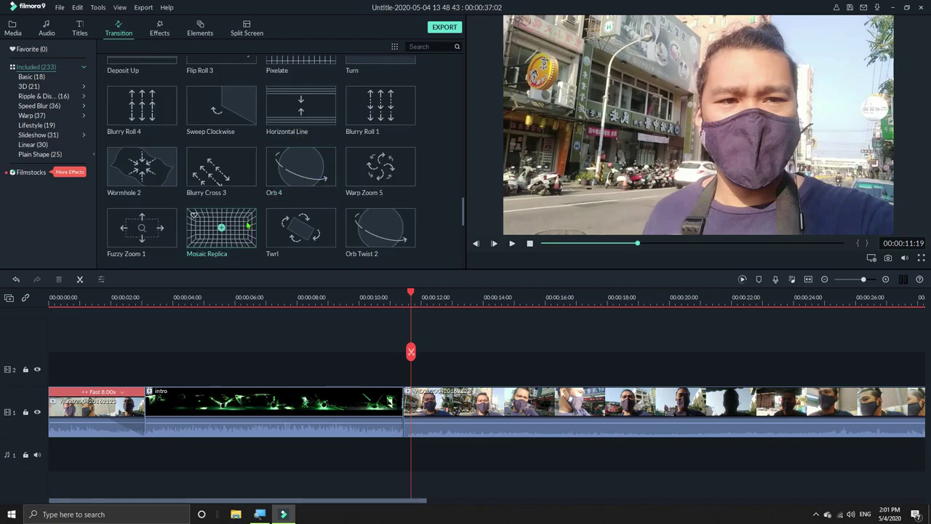
left_click_drag(242, 234, 147, 409)
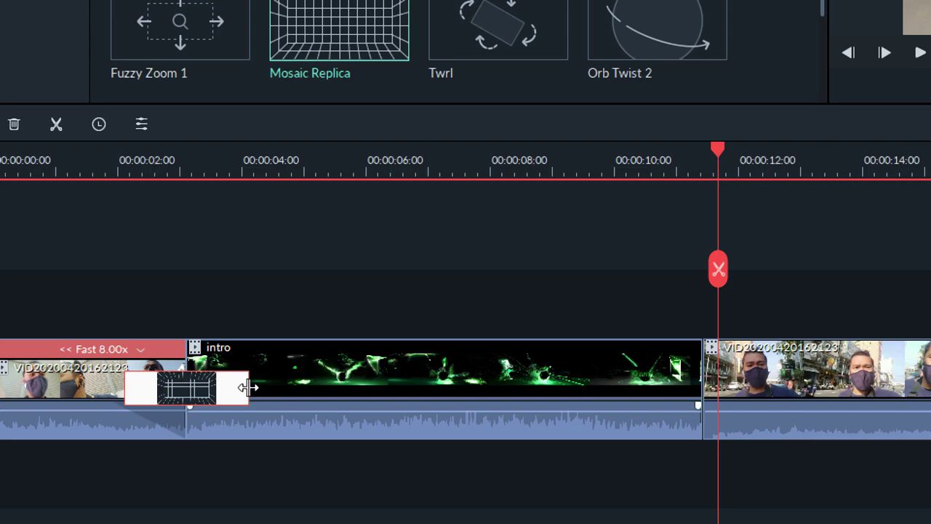
left_click_drag(247, 387, 236, 388)
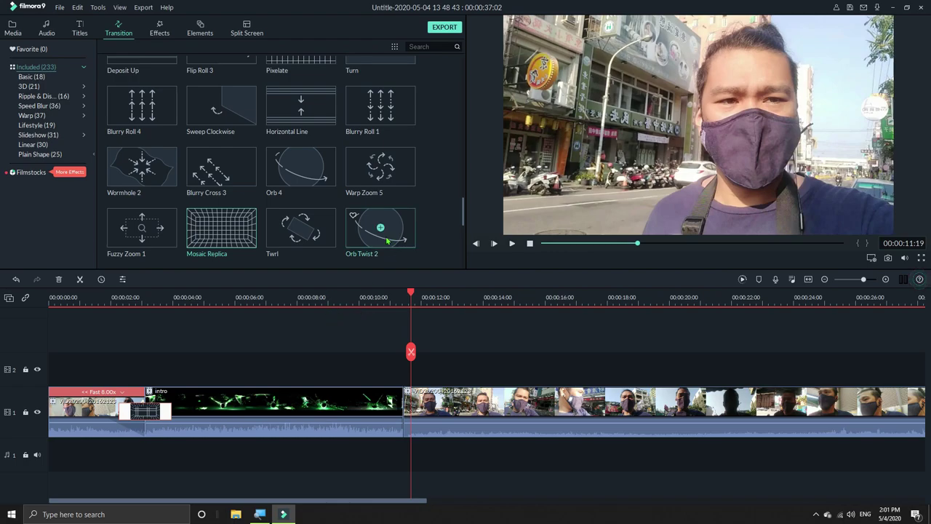
Step: Place the Twrl transition between the intro and the following clip, and play the sequence from the start to 00:00:21:00
left_click_drag(319, 238, 389, 344)
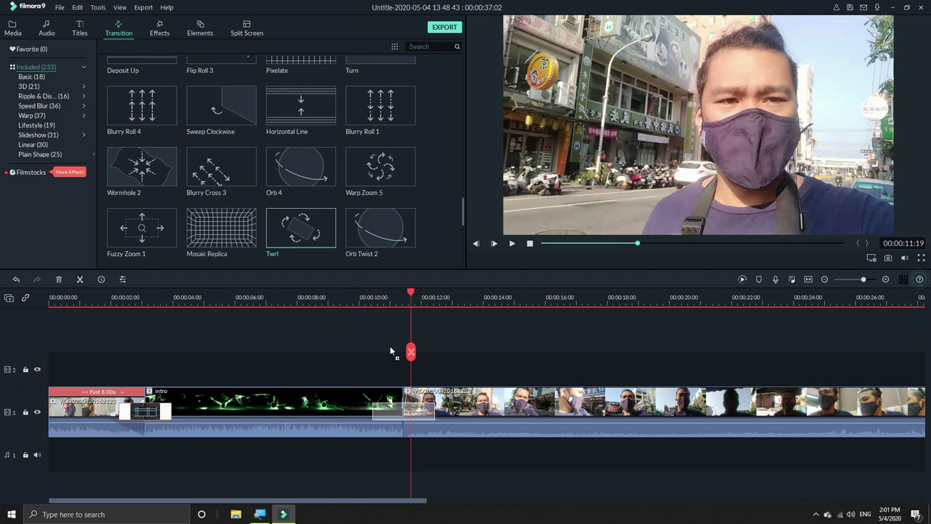
left_click_drag(402, 405, 404, 411)
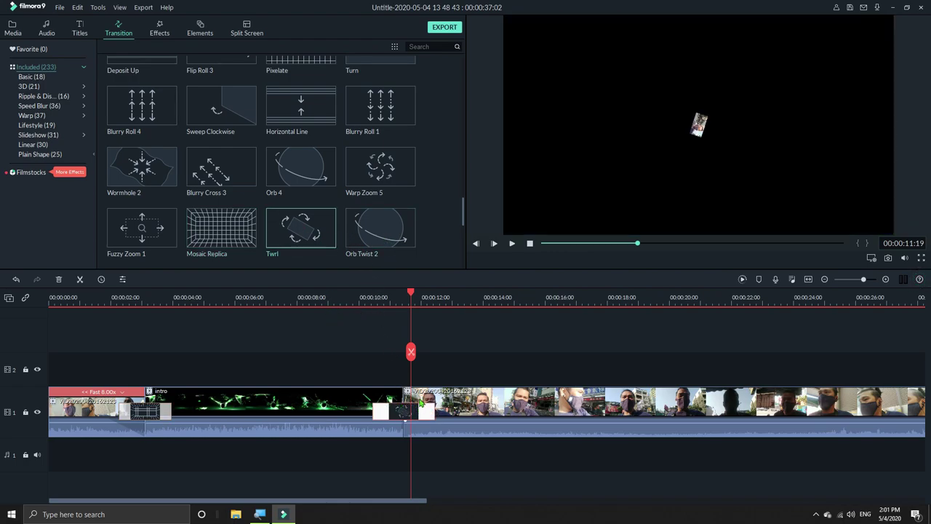
left_click_drag(411, 293, 353, 294)
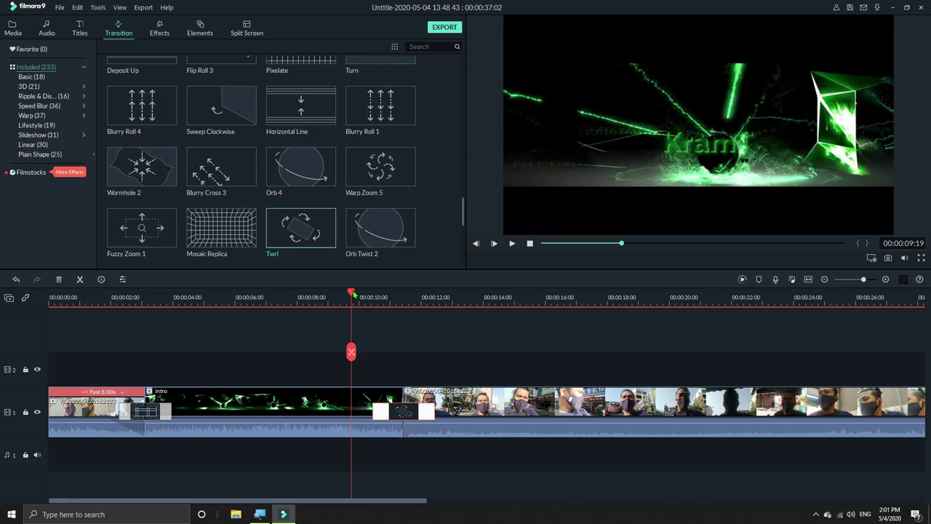
left_click_drag(355, 294, 50, 313)
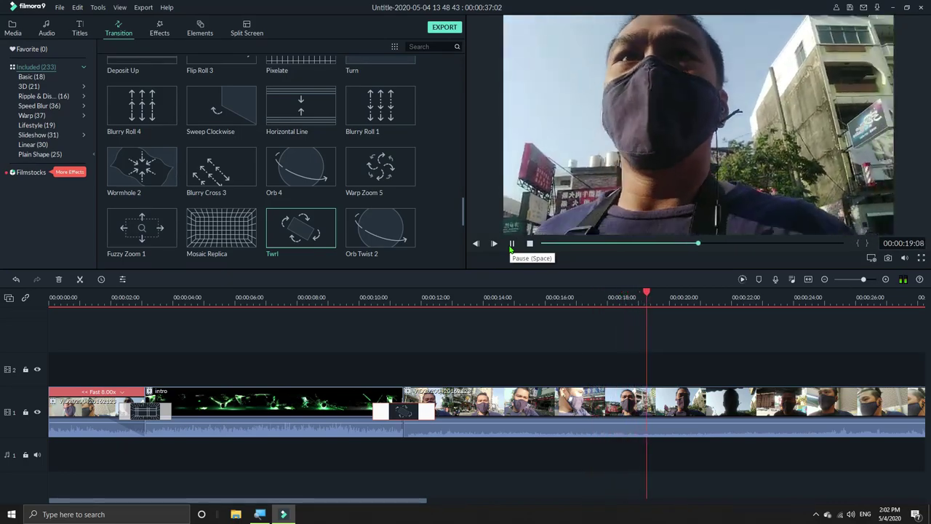
key("space")
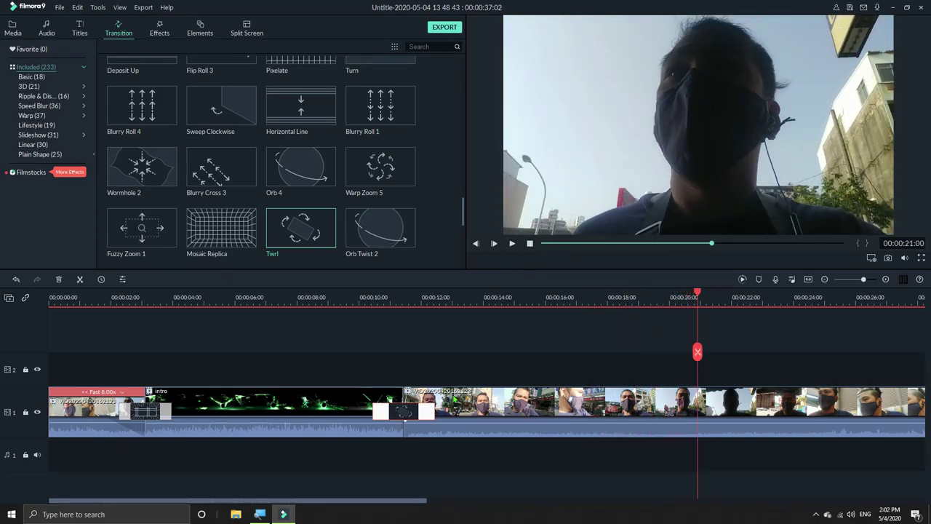
Step: Lower the 8x clip's volume all the way down directly on its timeline waveform
left_click_drag(417, 503, 401, 515)
mouse_move(101, 423)
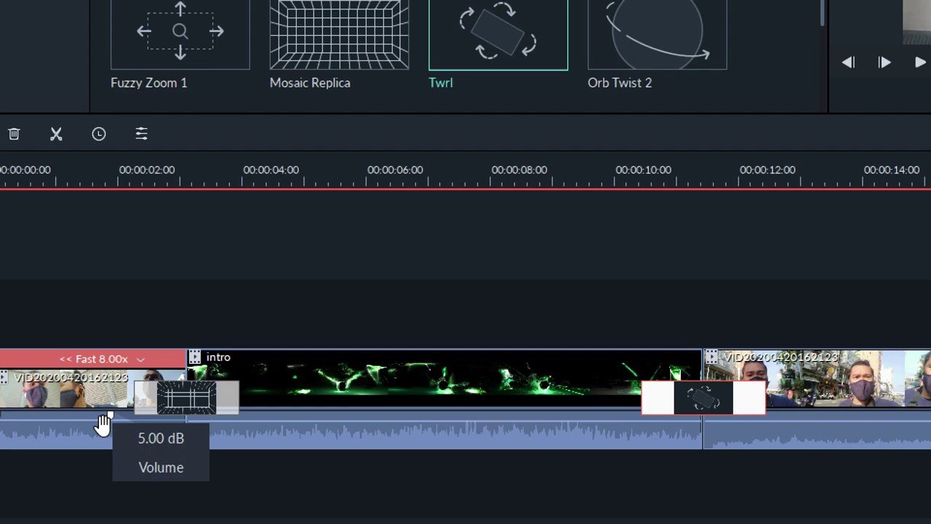
left_click_drag(103, 427, 97, 465)
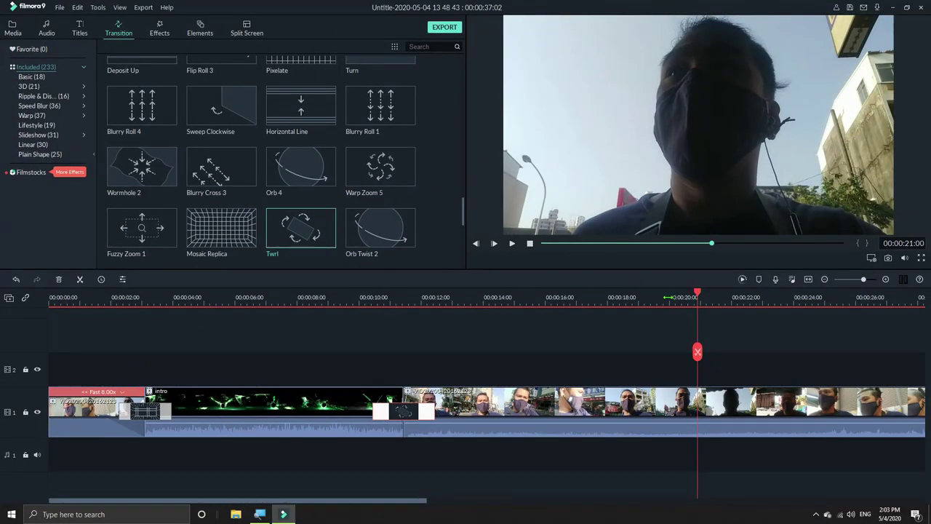
Step: Move the playhead back to the early part of the intro and play through the following transition to 00:00:14:02
left_click_drag(697, 292, 184, 291)
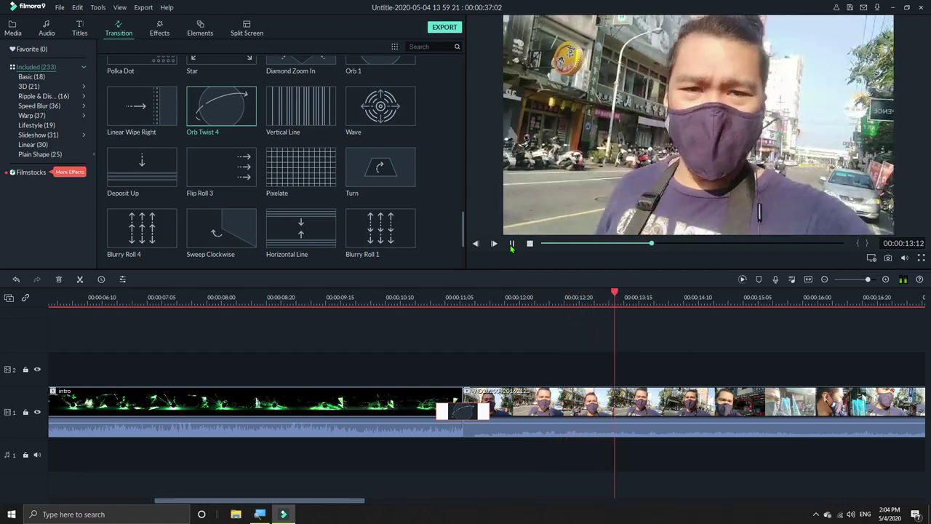
left_click(512, 244)
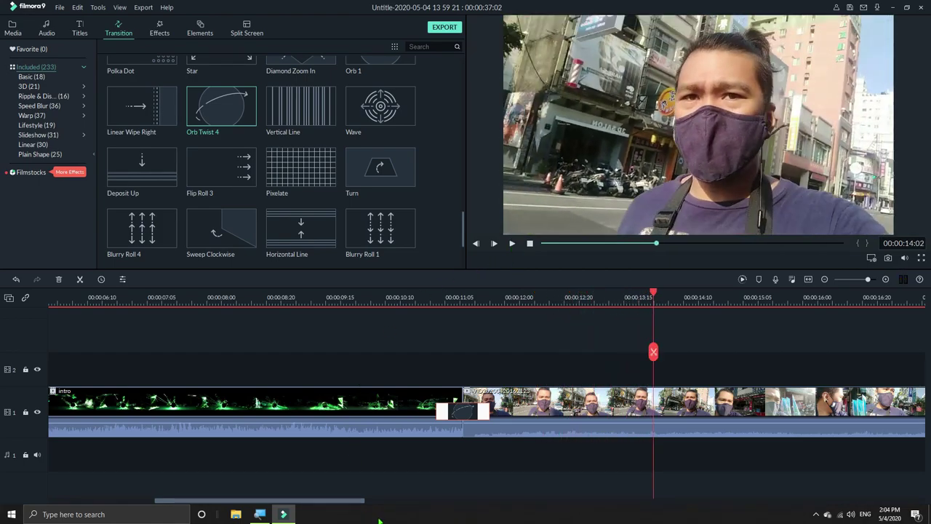
Step: Browse the included audio library through to its last tracks and move the playhead back to 00:00:10:02 in the intro
left_click_drag(354, 504, 383, 514)
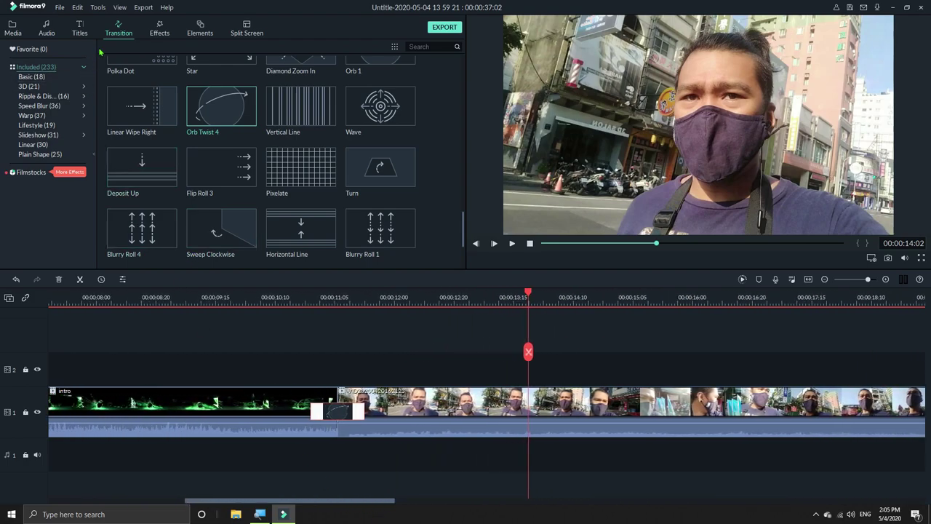
left_click(46, 31)
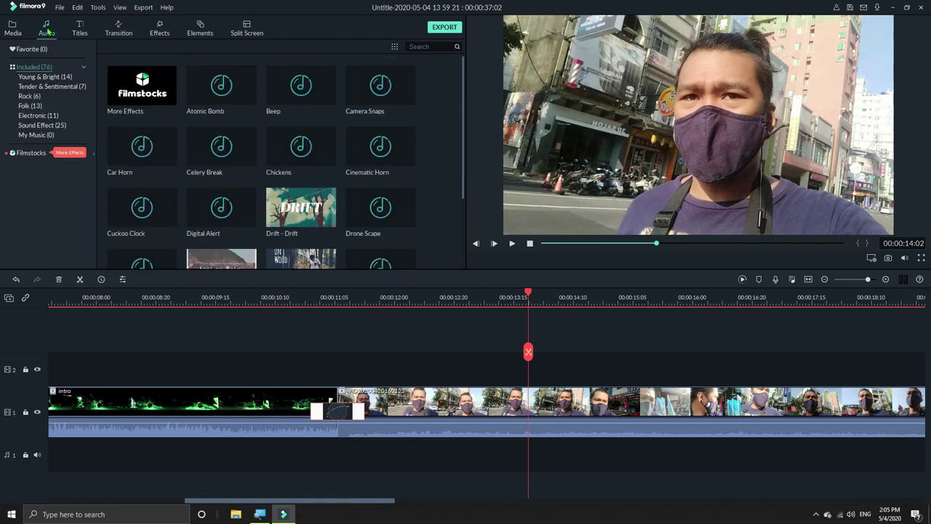
scroll(432, 163, "down", 15)
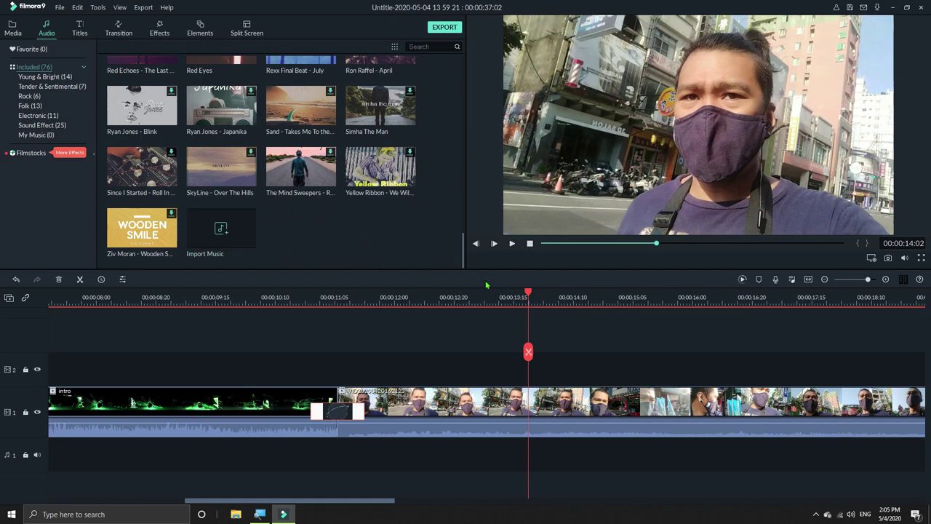
left_click_drag(529, 292, 237, 293)
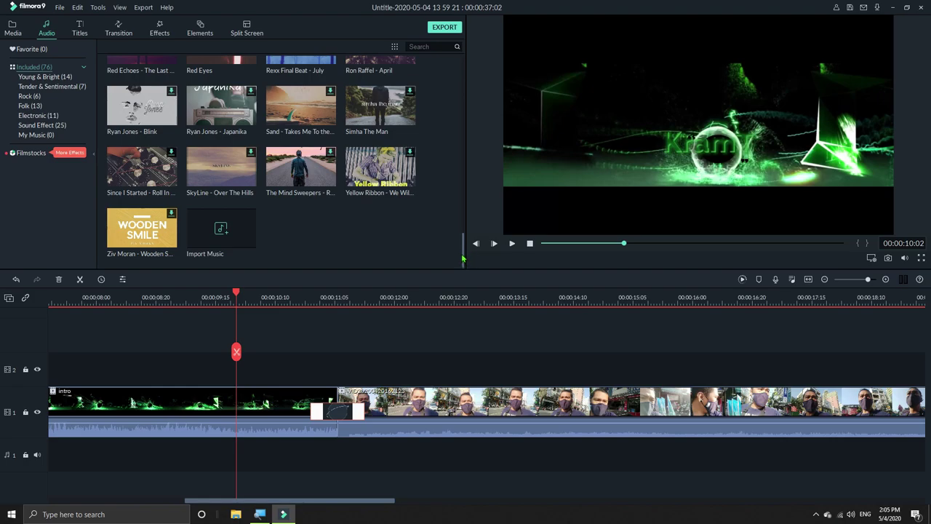
mouse_move(215, 176)
left_click_drag(215, 176, 346, 475)
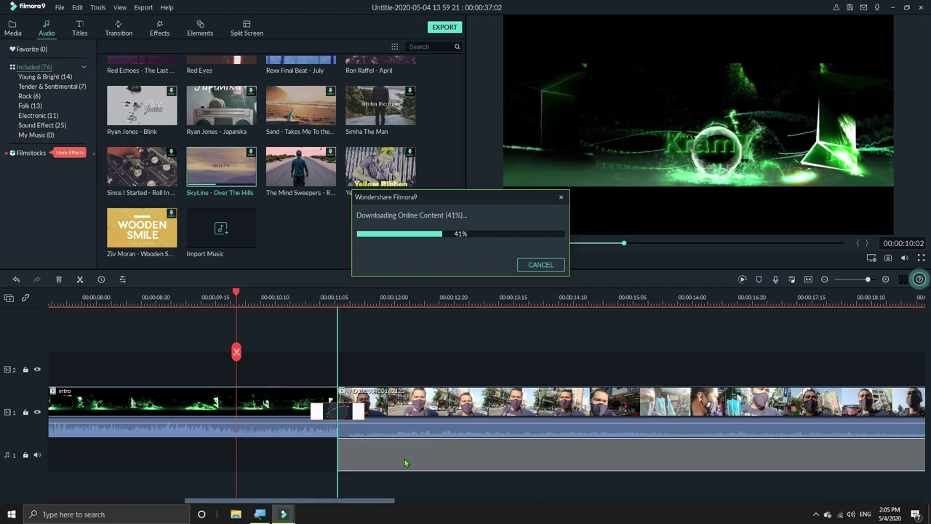
left_click(542, 266)
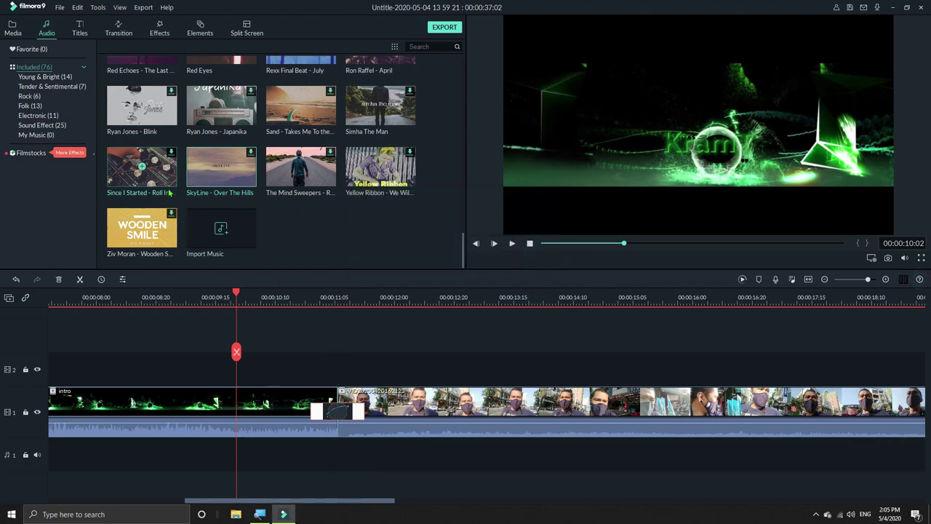
Step: Place the Ziv Moran - Wooden Smile track on audio track 1 beneath the clip after the intro, and move the playhead to 00:00:11:03
mouse_move(326, 192)
mouse_move(145, 197)
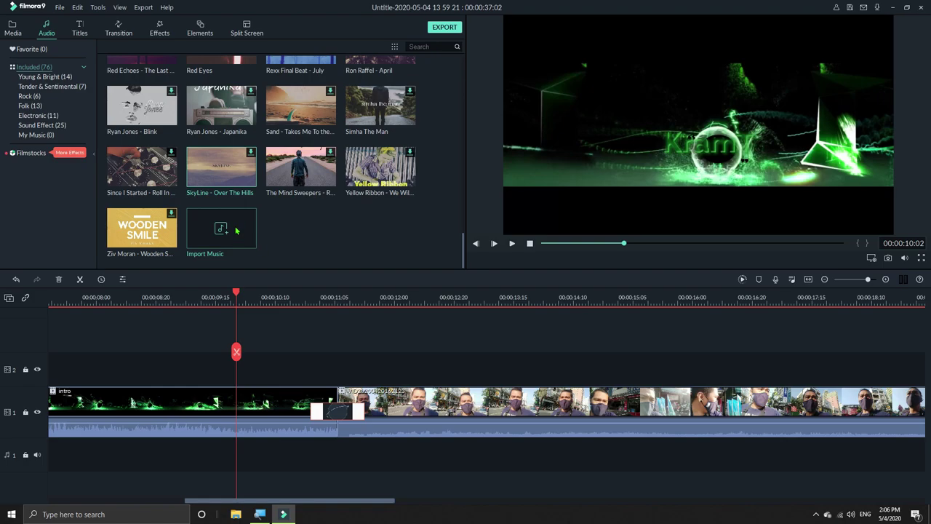
left_click_drag(145, 237, 328, 457)
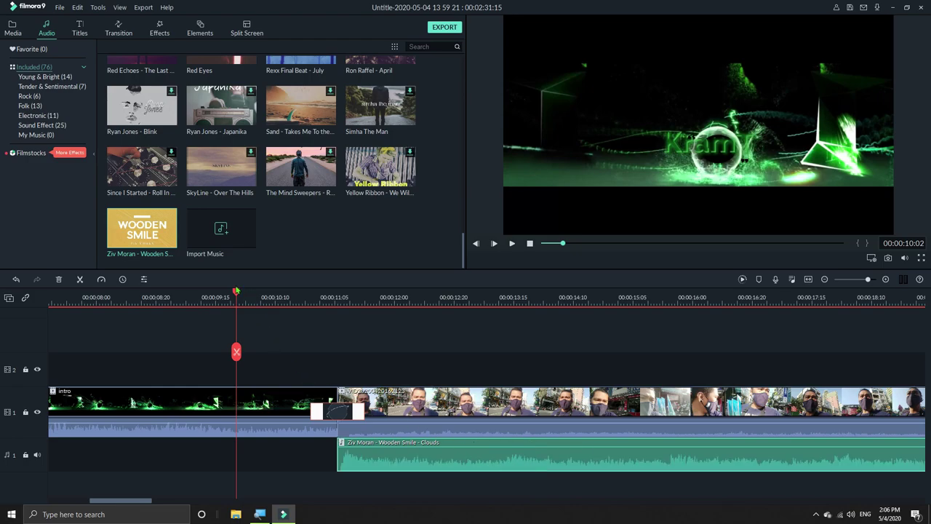
left_click_drag(235, 292, 317, 301)
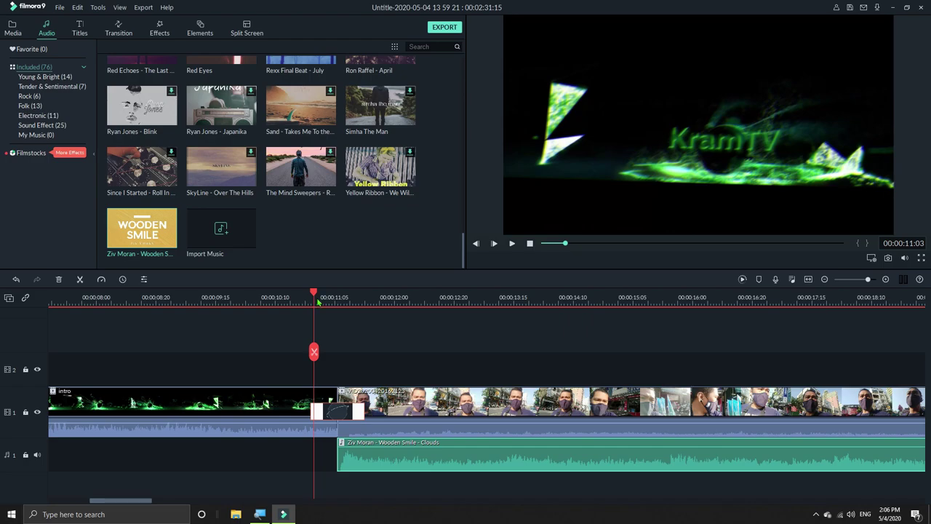
mouse_move(142, 500)
left_mouse_down()
mouse_move(195, 507)
mouse_move(152, 508)
left_mouse_up()
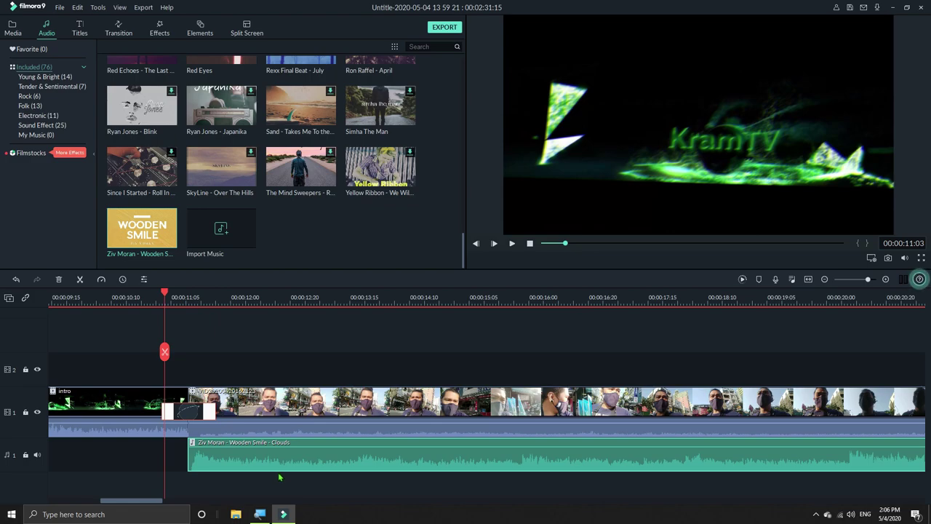
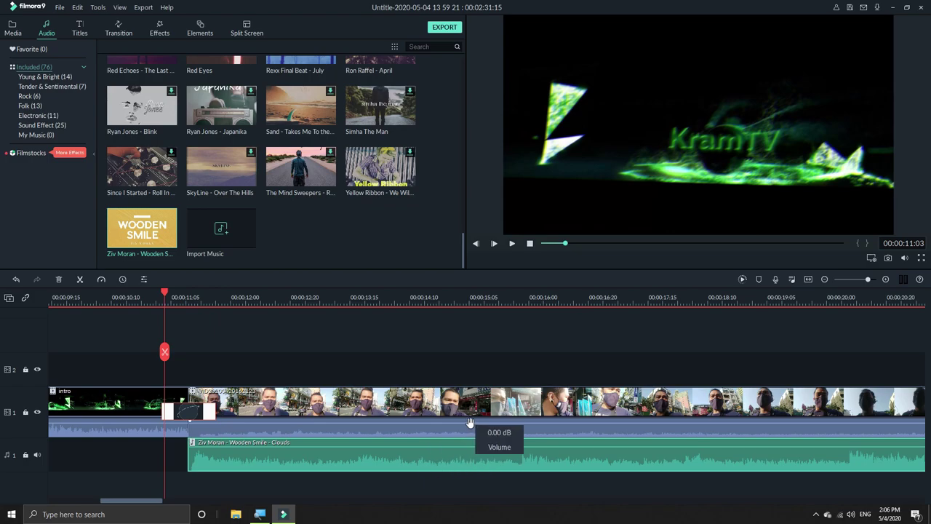
Step: Raise the volume of the clip after the intro slightly and lower the Wooden Smile music to -2 dB
left_click_drag(470, 423, 467, 421)
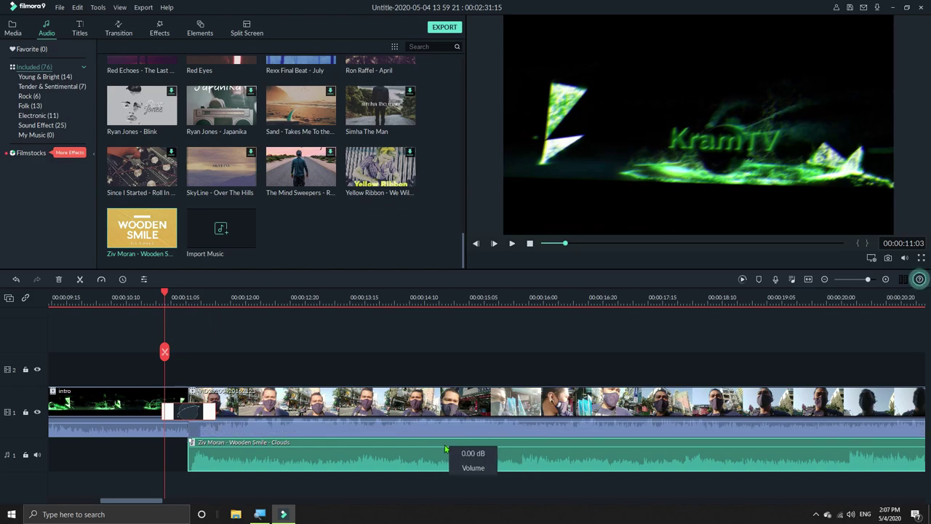
double_click(365, 450)
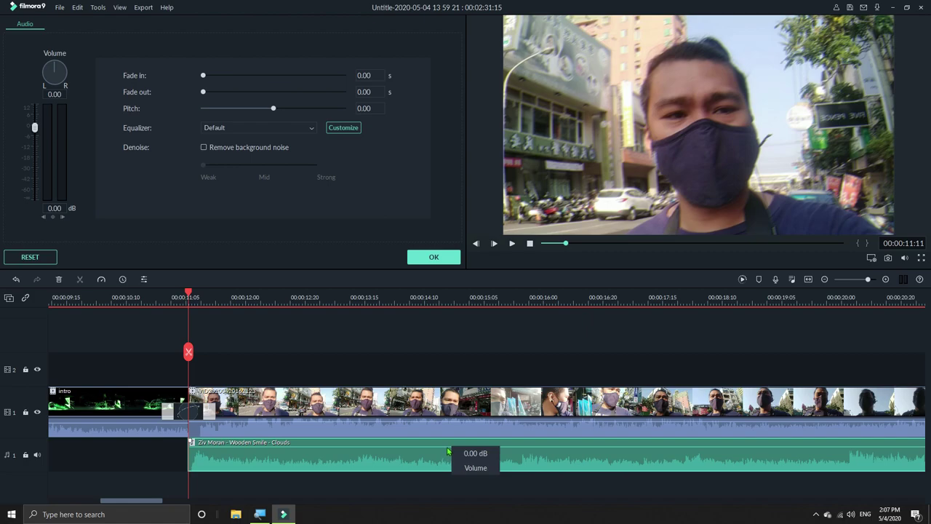
left_click_drag(446, 452, 447, 453)
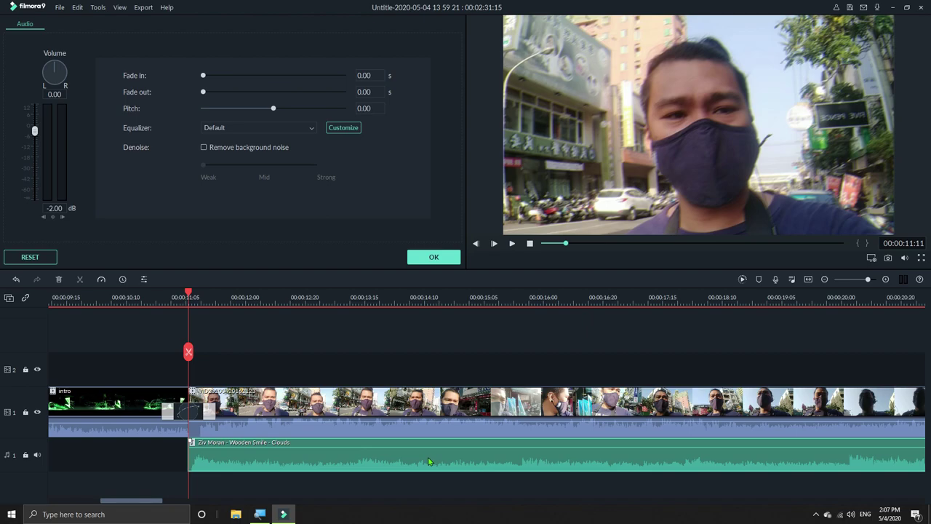
Step: Play the video with its background music from 00:00:11:11 past the end of the footage to 00:00:38:13
left_click(511, 246)
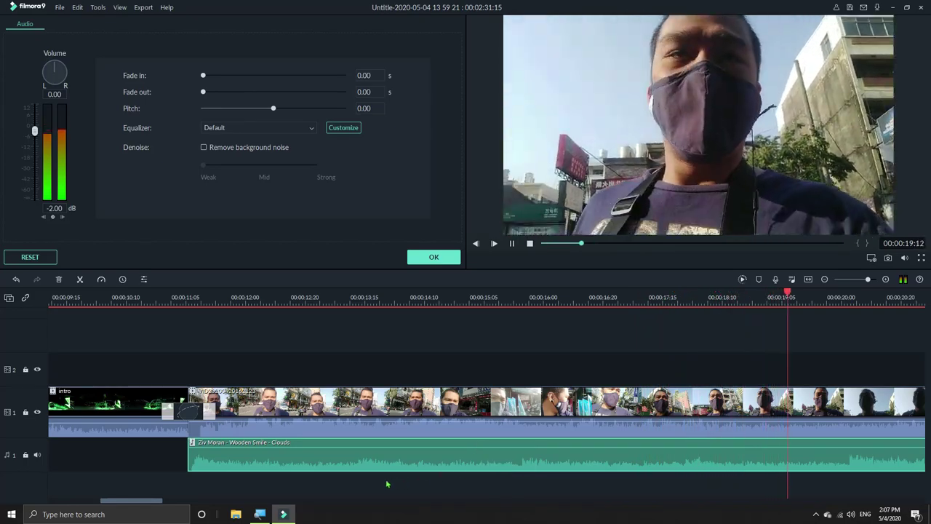
left_click_drag(161, 502, 238, 501)
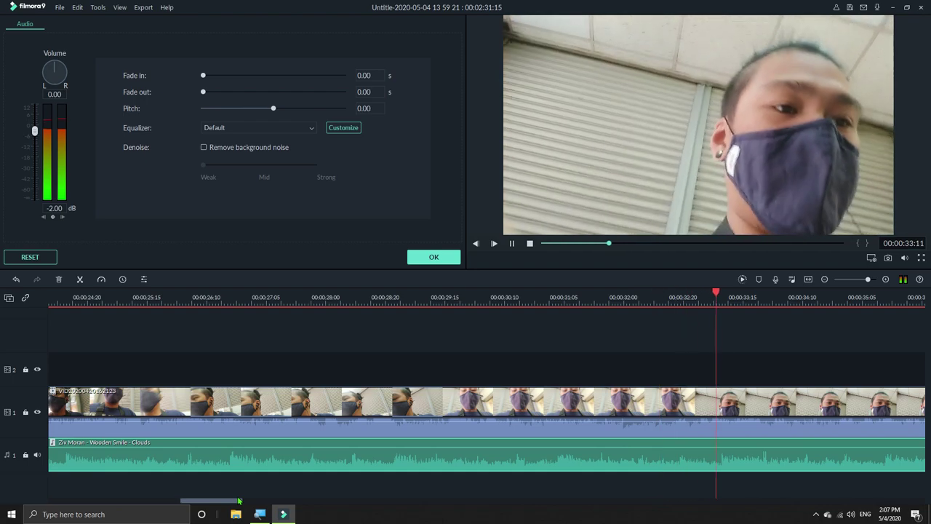
left_click_drag(238, 500, 258, 500)
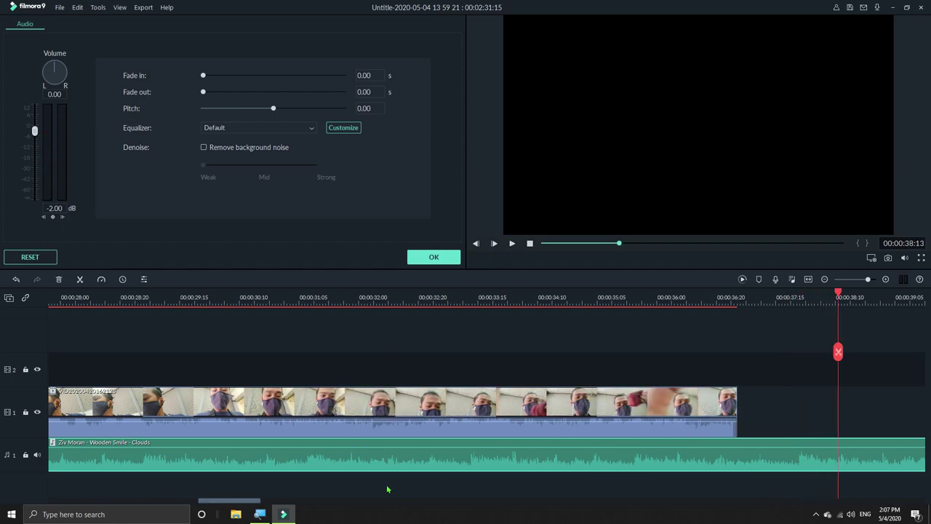
Step: Trim the end of the Wooden Smile music back in several passes to about 00:01:48:10
left_click_drag(251, 502, 860, 493)
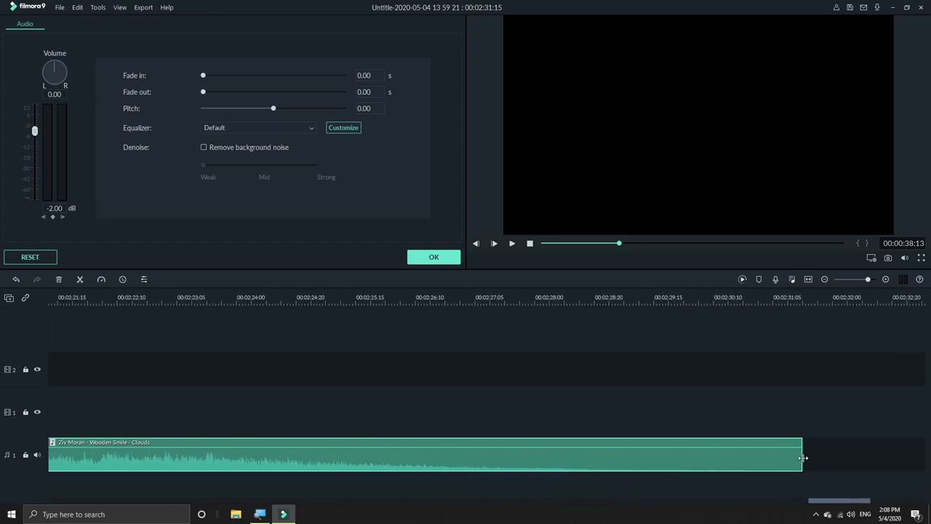
left_click_drag(803, 454, 108, 443)
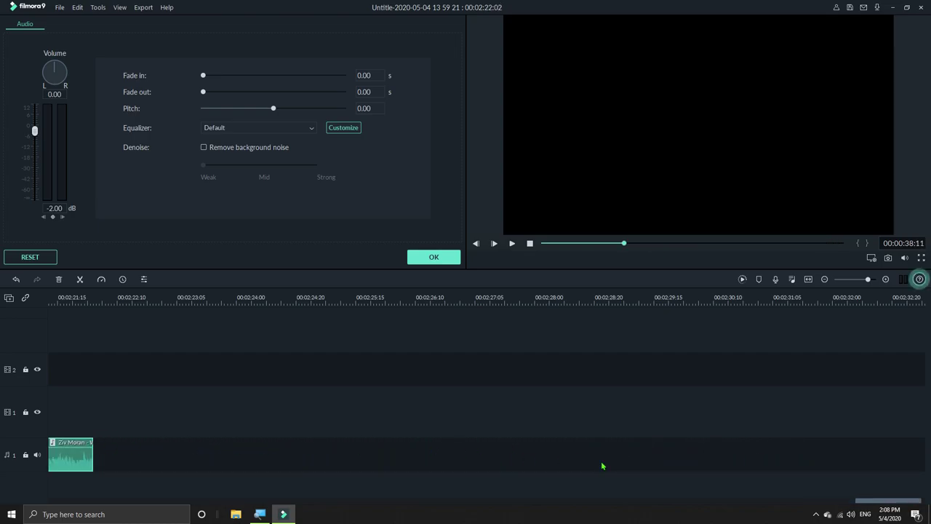
left_click_drag(853, 499, 803, 503)
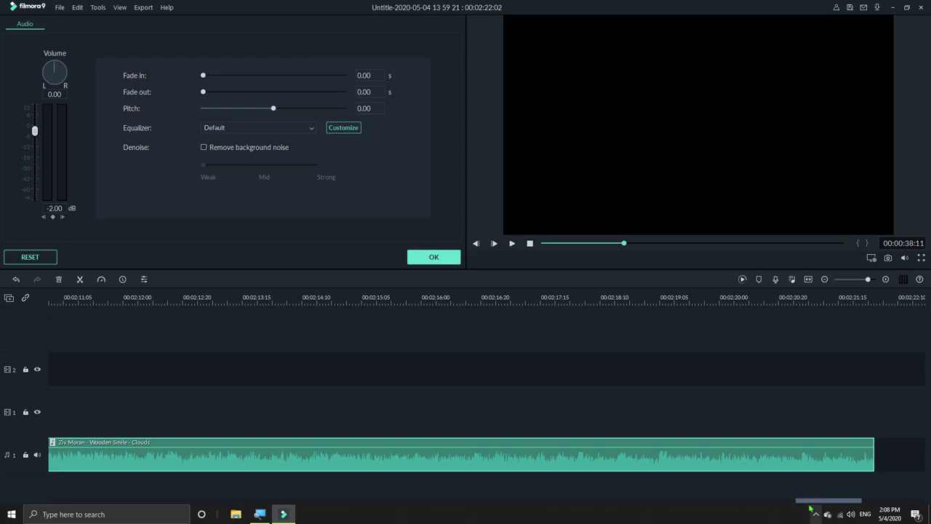
left_click_drag(874, 461, 145, 454)
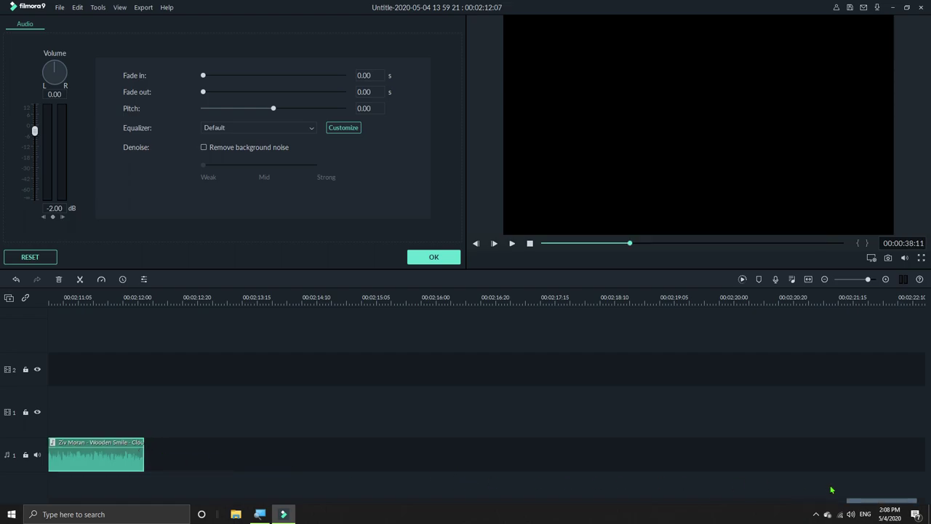
left_click_drag(861, 504, 813, 505)
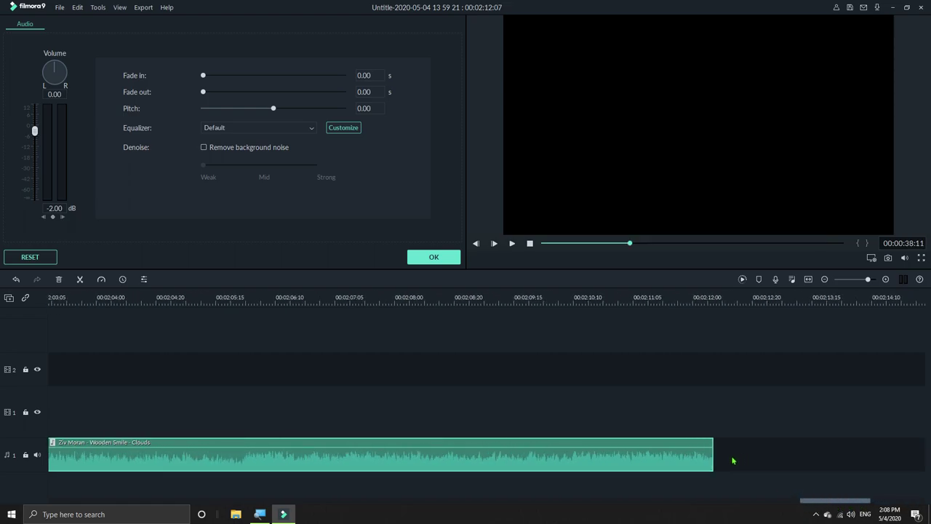
left_click_drag(717, 459, 317, 460)
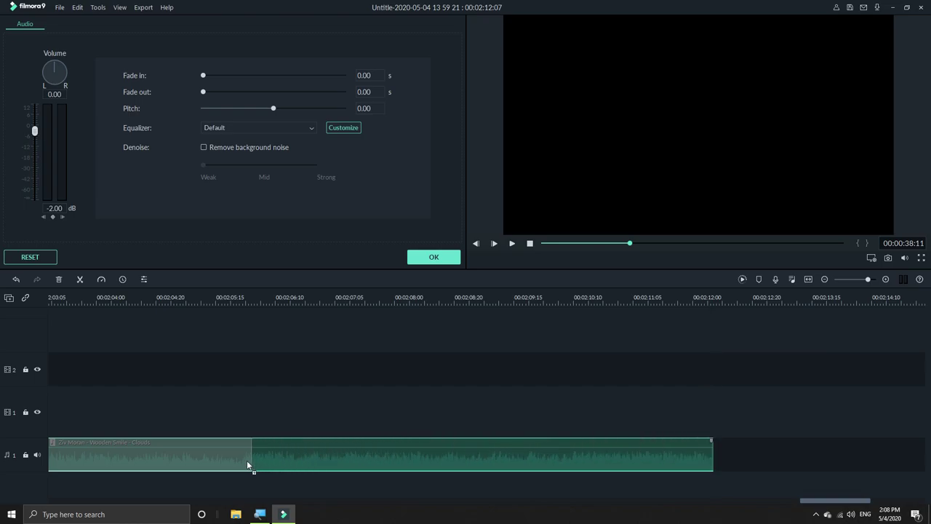
left_click_drag(245, 464, 238, 464)
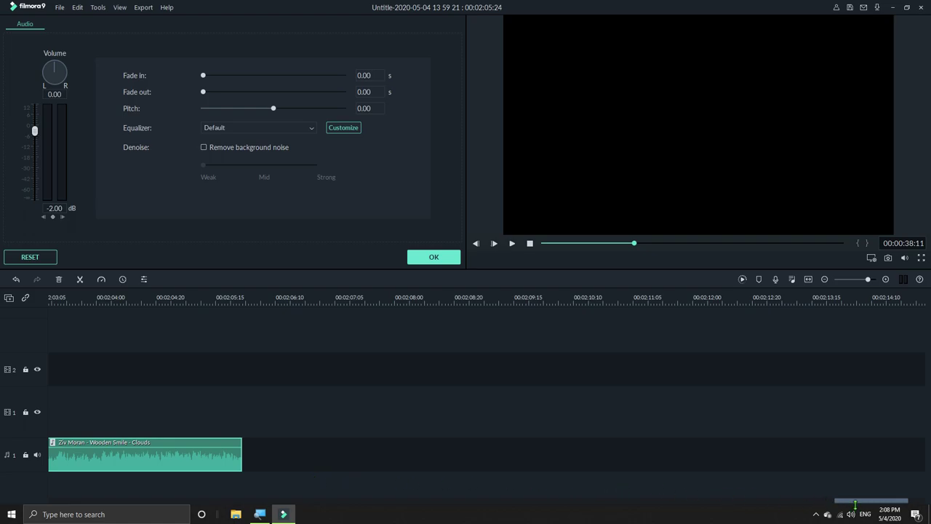
left_click_drag(857, 504, 815, 502)
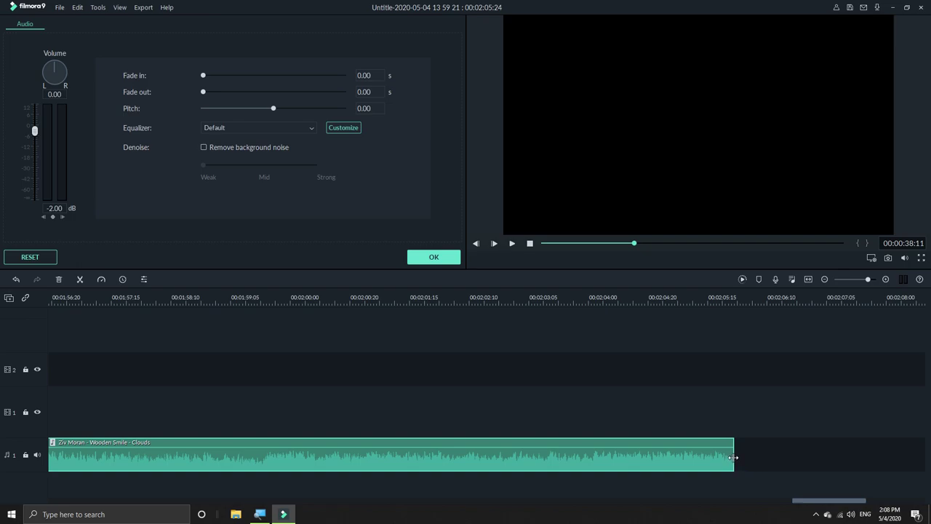
left_click_drag(732, 457, 120, 451)
left_click_drag(865, 502, 793, 507)
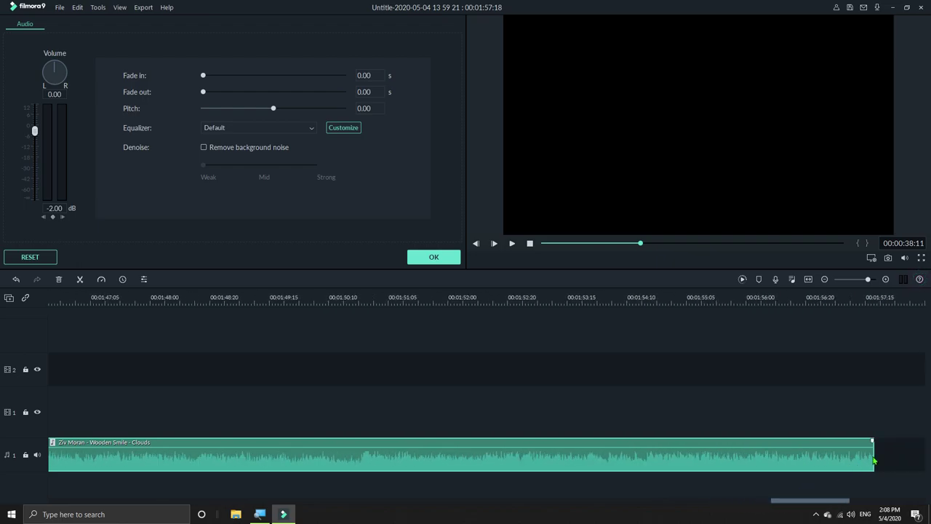
left_click_drag(874, 456, 179, 456)
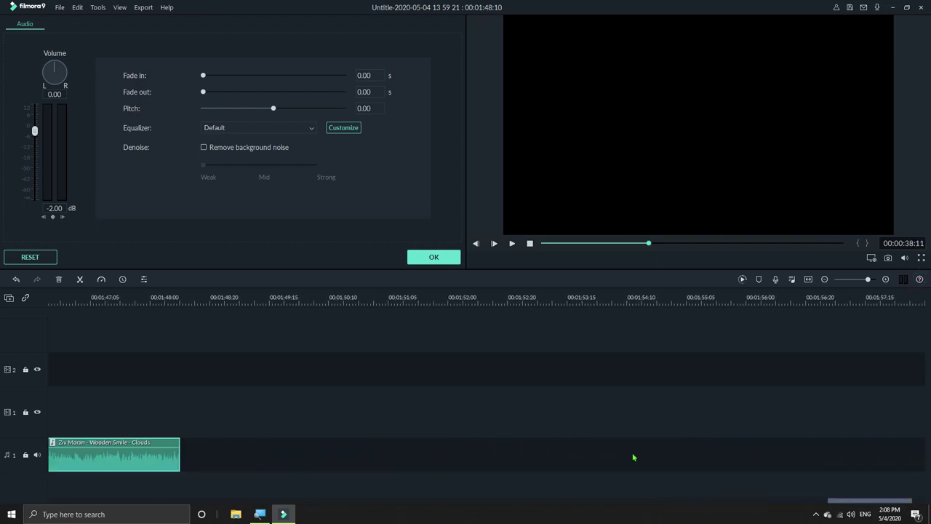
Step: Play the music beyond the end of the video to 00:00:56:14, and move the playhead back to 00:00:53:14
left_click_drag(833, 502, 415, 486)
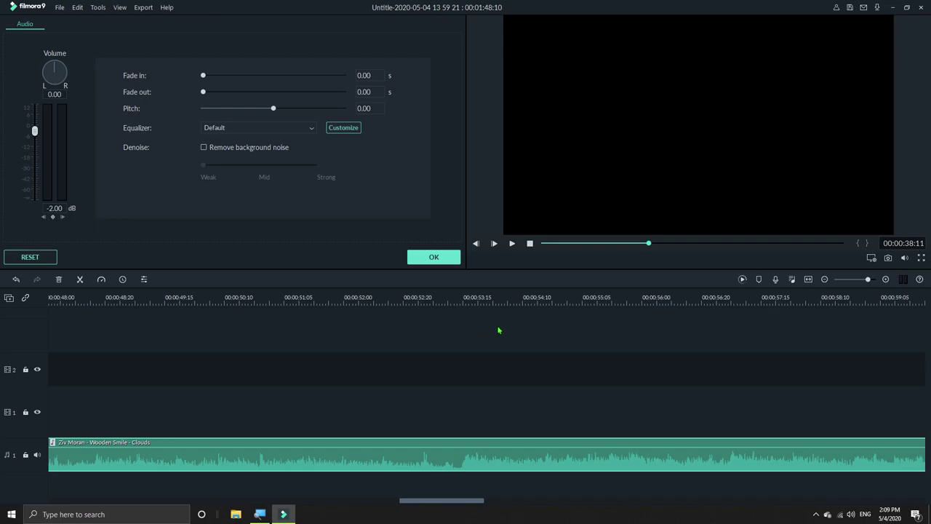
left_click(512, 243)
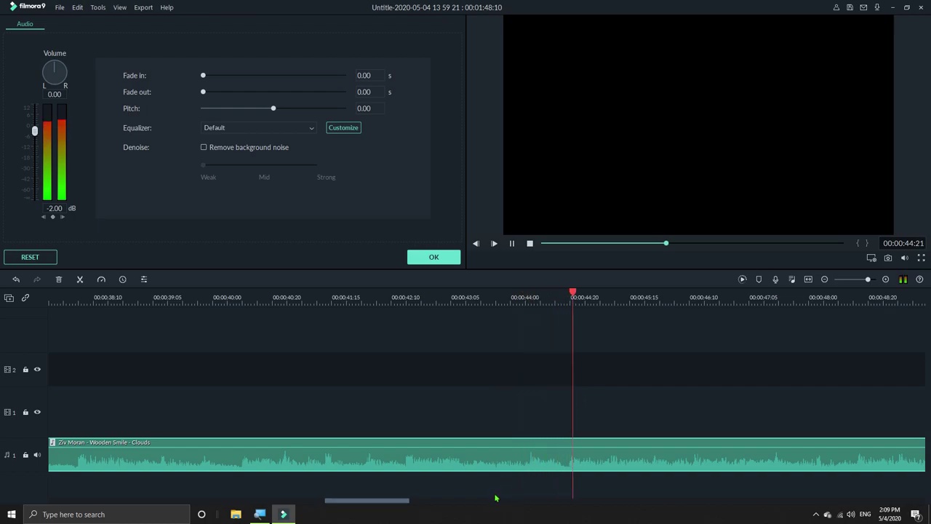
left_click_drag(397, 502, 464, 511)
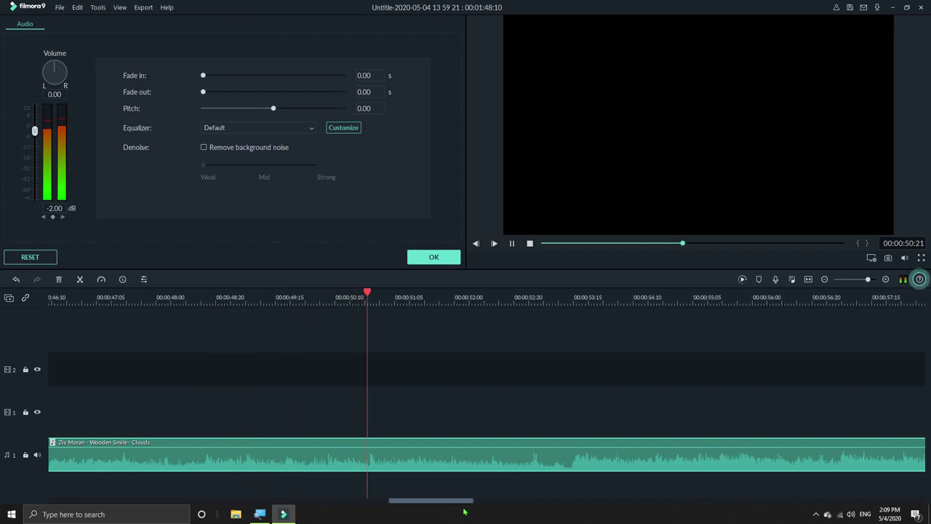
left_click(513, 245)
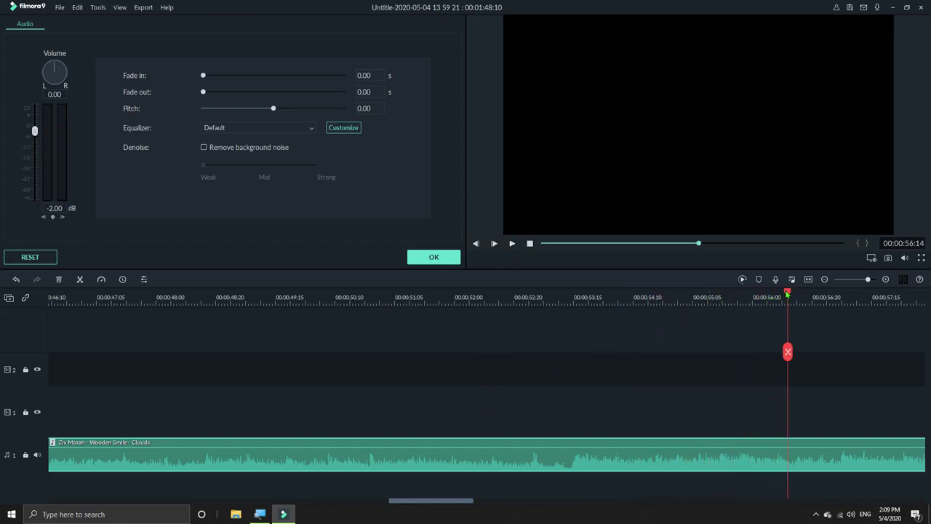
left_click_drag(788, 295, 572, 309)
Step: Trim the end of the Wooden Smile music back in two passes to about 00:01:28:21
left_click_drag(443, 505, 840, 511)
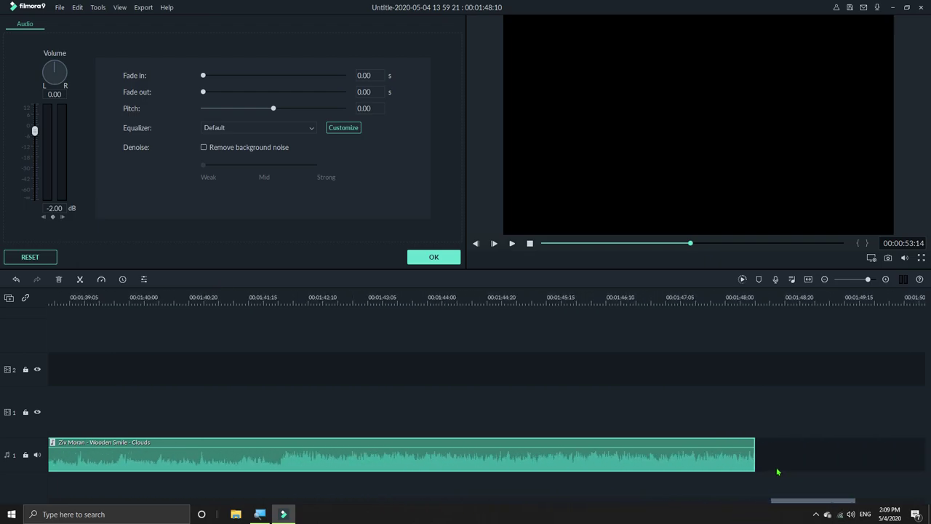
left_click_drag(754, 454, 120, 457)
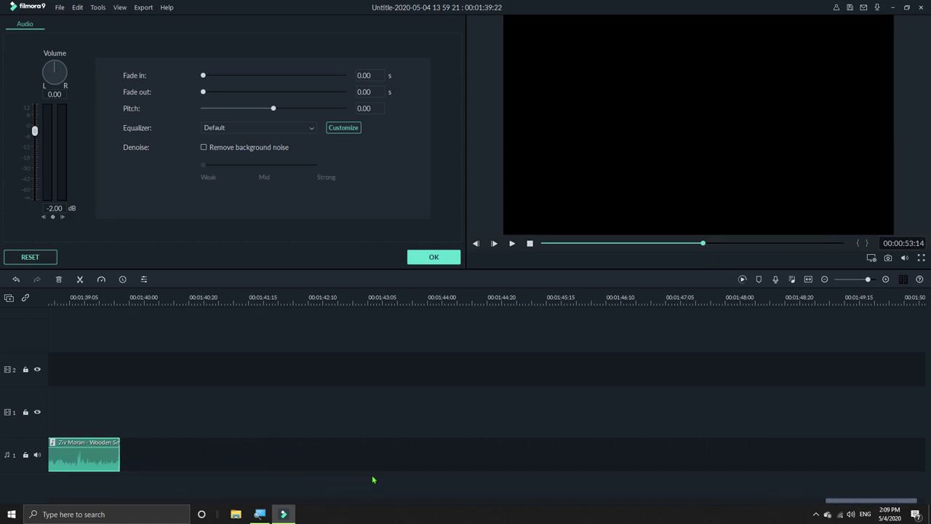
left_click_drag(841, 503, 766, 505)
left_click_drag(909, 457, 85, 454)
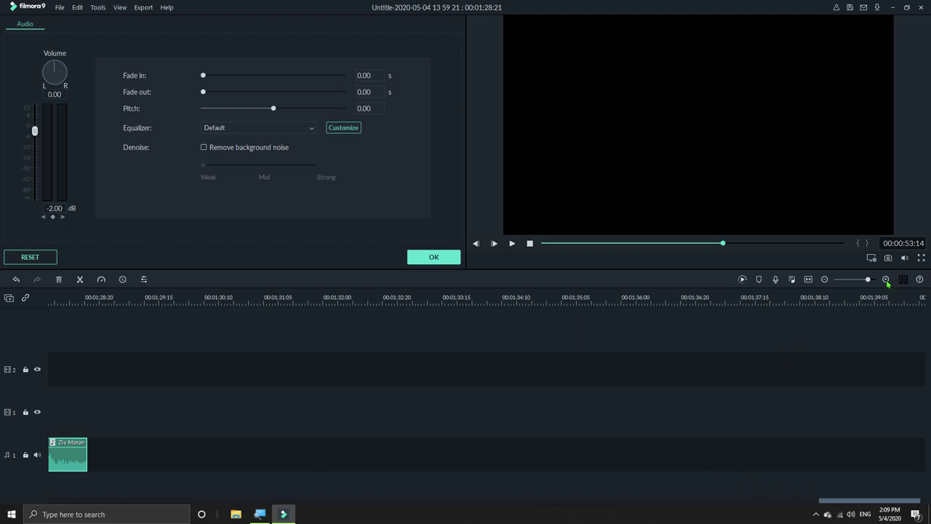
Step: Move the Wooden Smile music on its track so it starts where the clip after the intro begins
left_click_drag(867, 280, 845, 283)
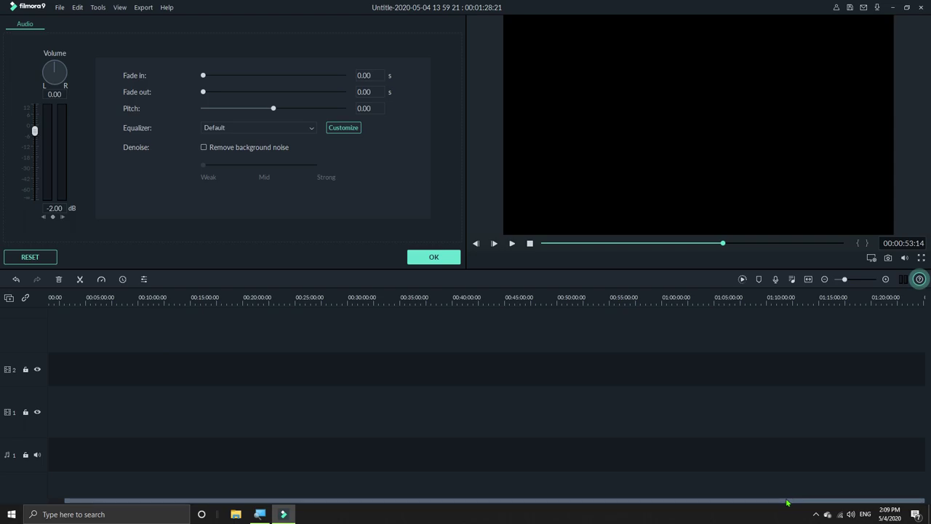
left_click_drag(785, 501, 664, 502)
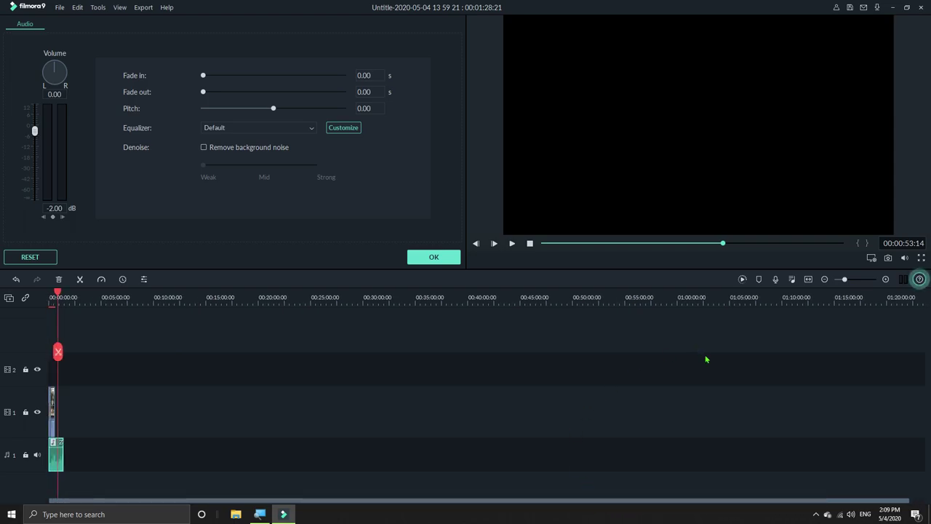
left_click_drag(844, 279, 863, 281)
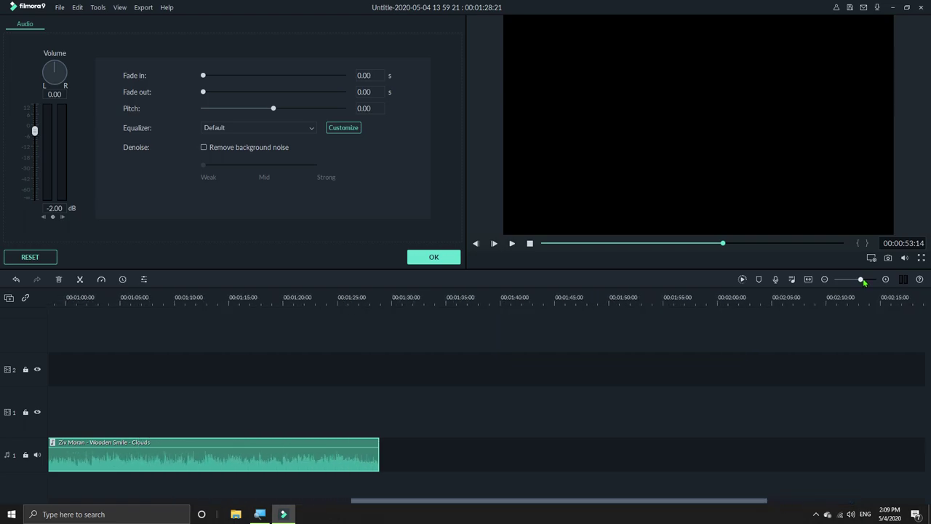
left_click_drag(676, 502, 324, 498)
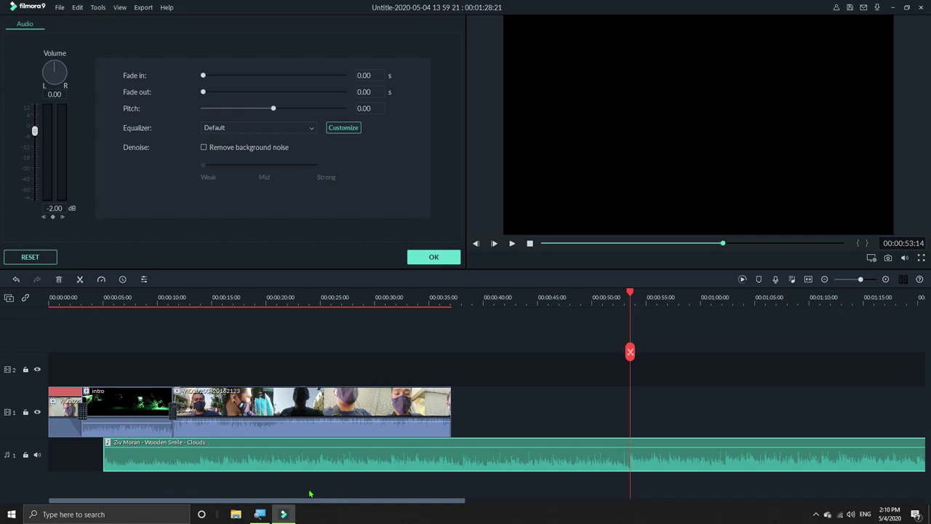
mouse_move(245, 446)
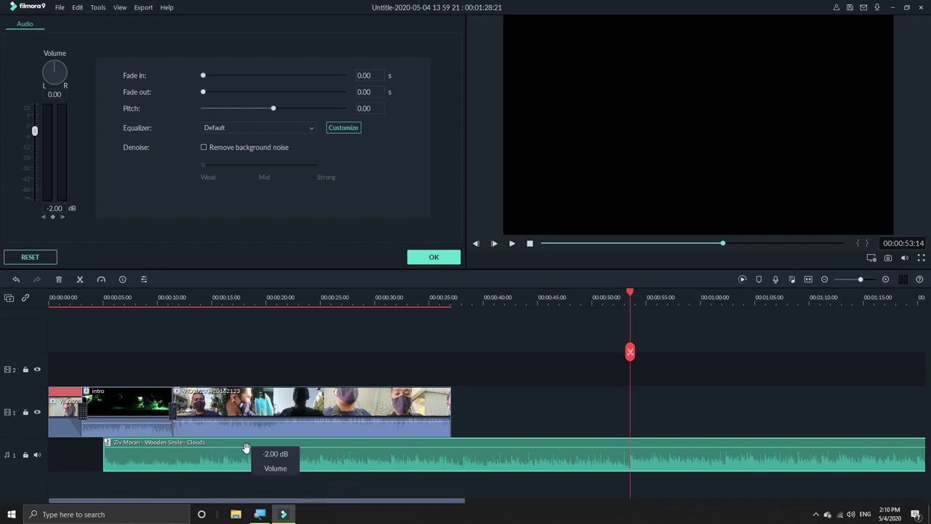
left_click_drag(133, 456, 206, 458)
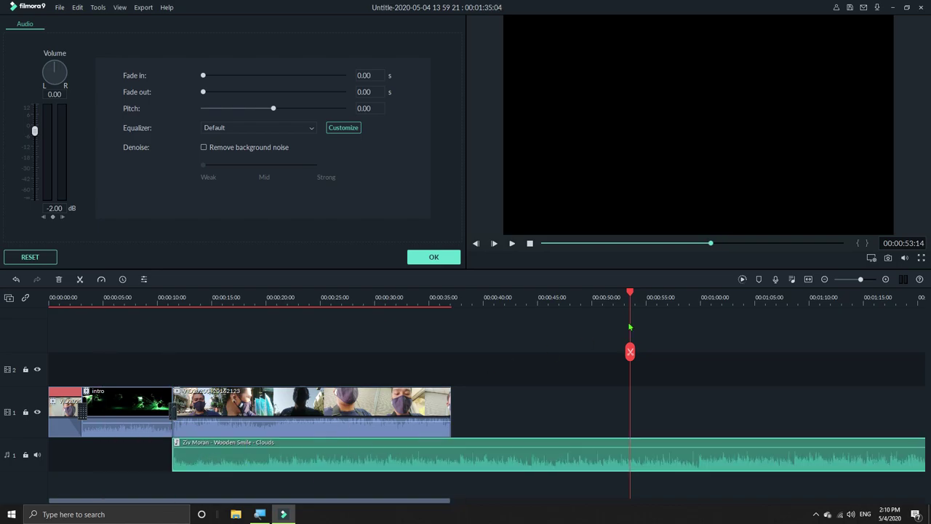
Step: Play the video with its repositioned music from 00:00:09:06 to 00:00:27:14, and replay it from 00:00:17:22 to 00:00:20:12
left_click_drag(631, 295, 148, 294)
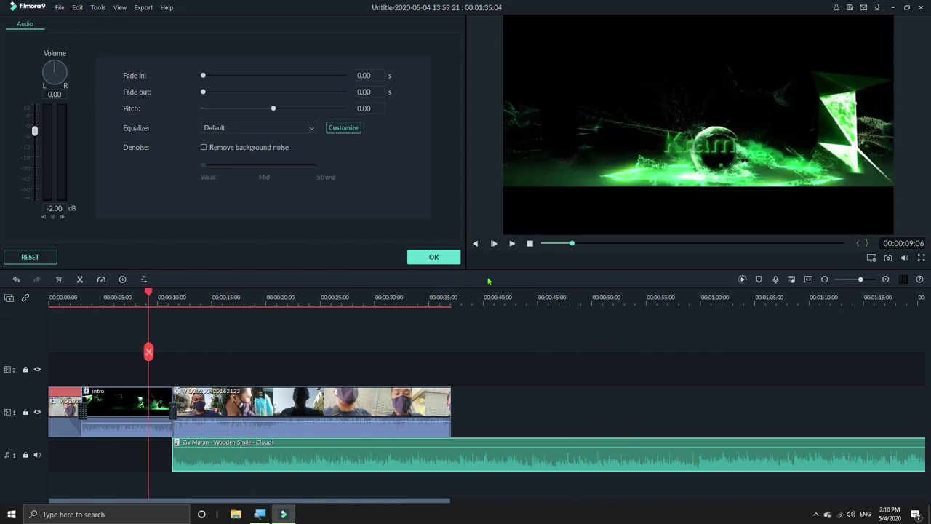
left_click(512, 244)
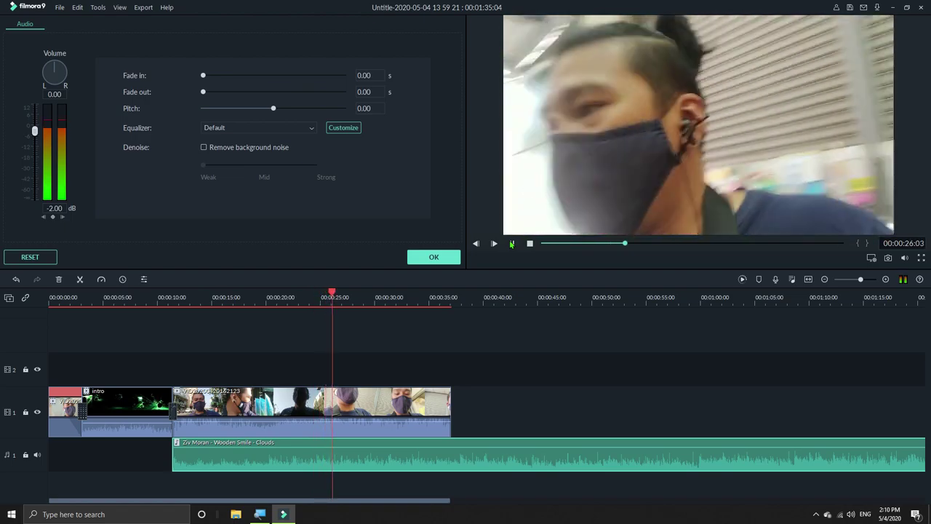
left_click(512, 244)
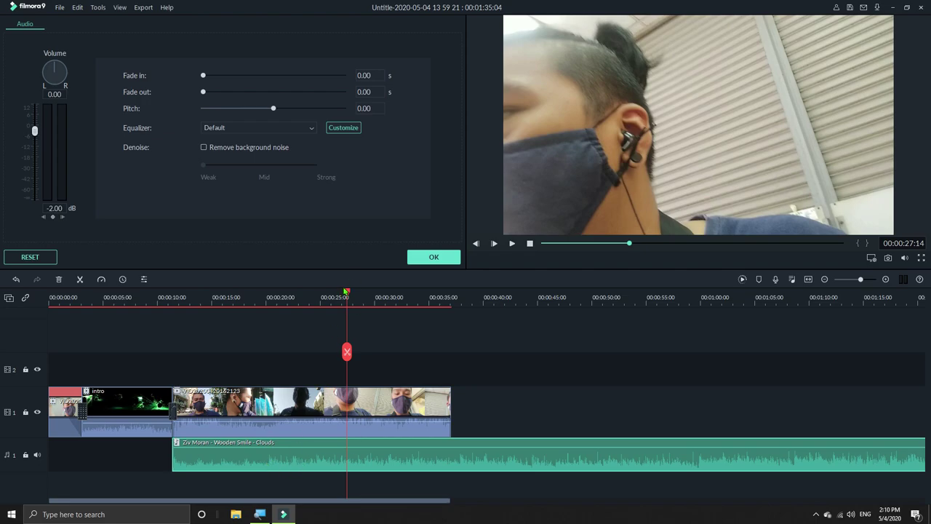
left_click_drag(347, 293, 242, 294)
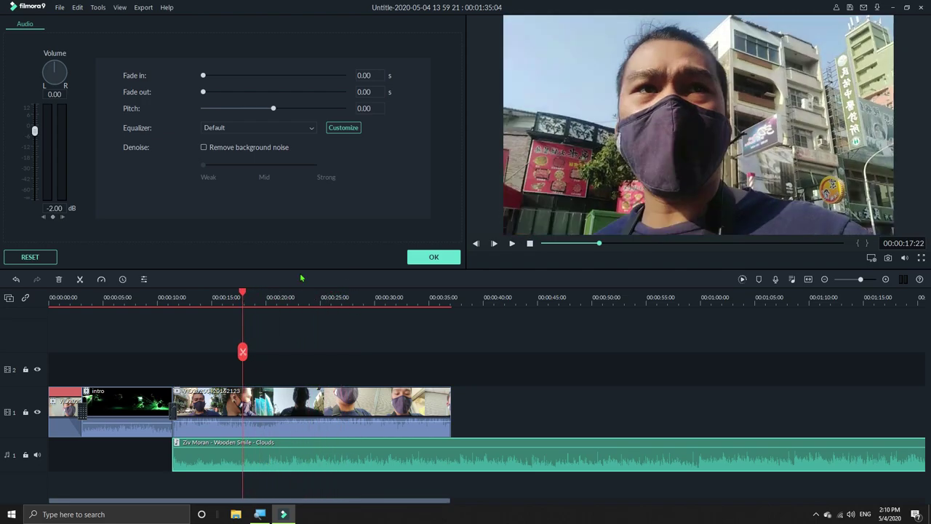
left_click(512, 244)
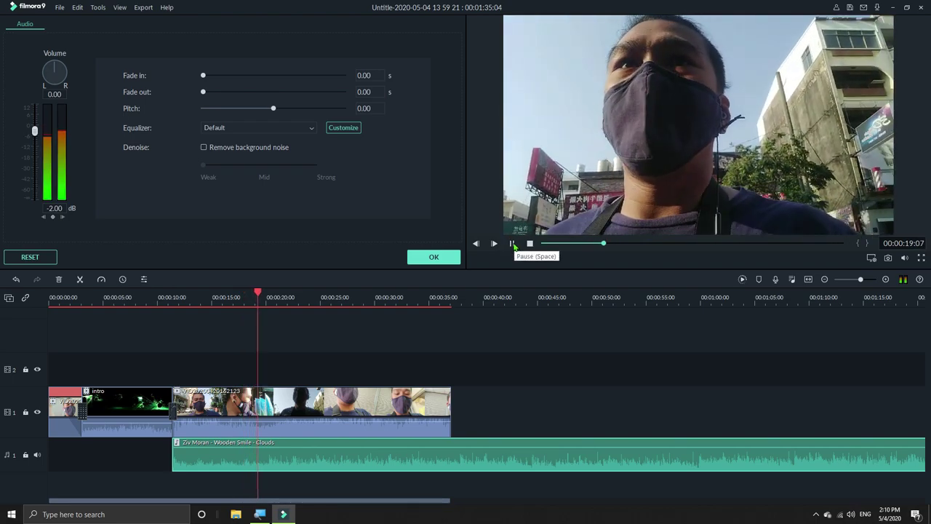
left_click(512, 244)
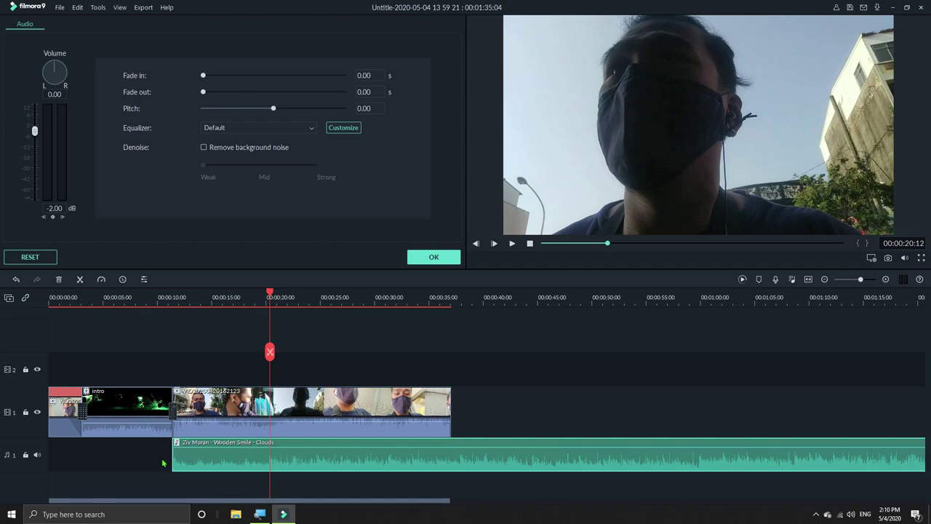
Step: Trim about 8 seconds off the music's start, realign it with the clip after the intro, and move the playhead to 00:00:11:10
left_click_drag(172, 460, 263, 466)
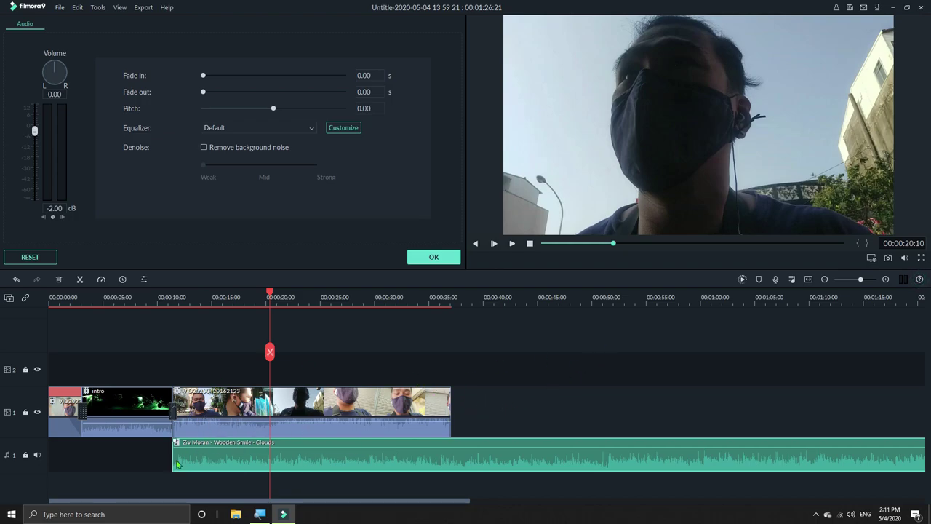
left_click(873, 279)
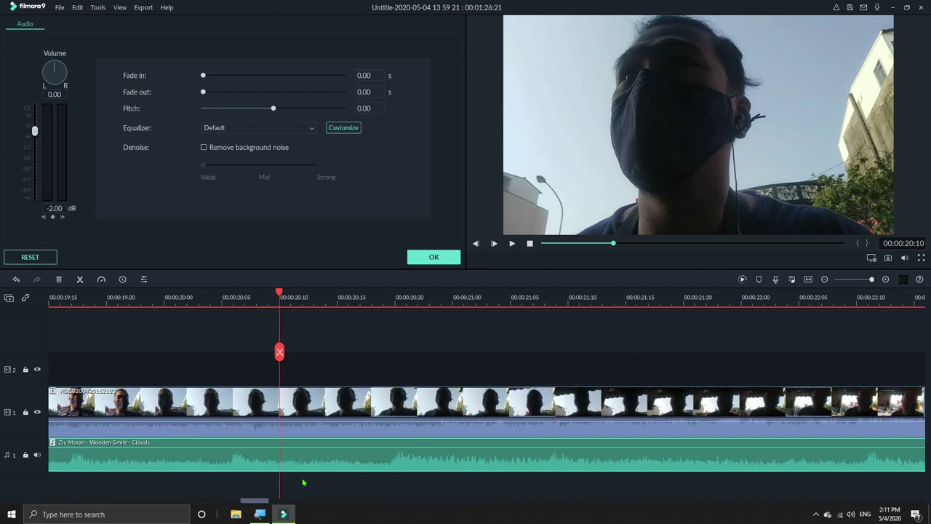
left_click_drag(261, 502, 181, 500)
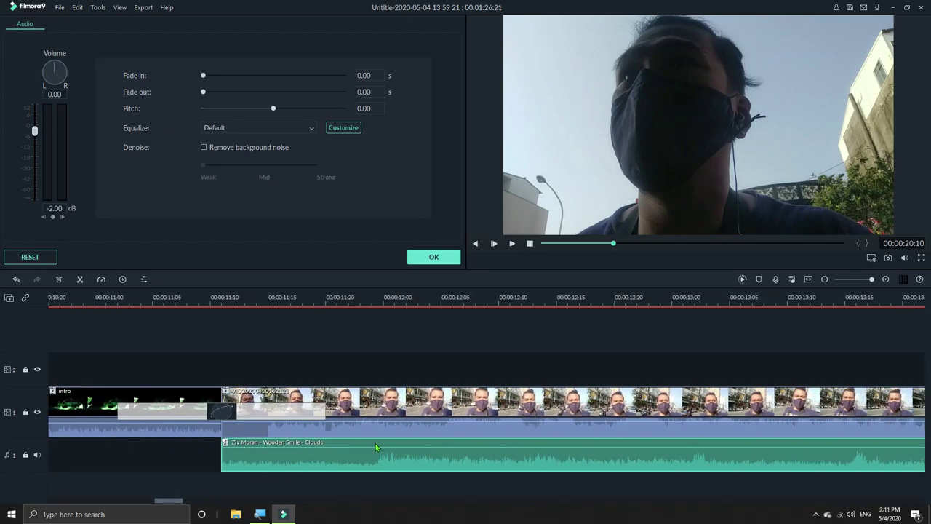
left_click(580, 244)
left_click(601, 245)
left_click(585, 244)
left_click(575, 245)
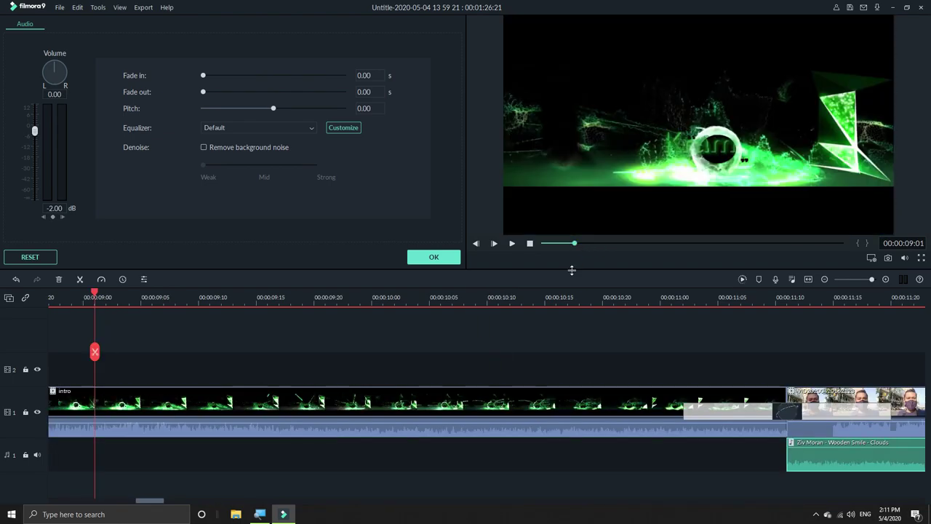
left_click_drag(97, 294, 781, 311)
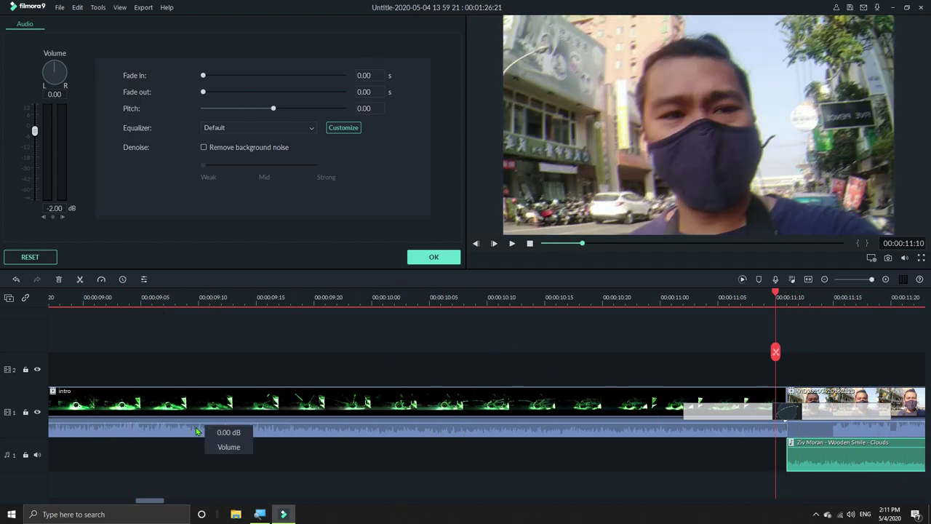
Step: Trim the music's quiet opening by about 13 frames, up to where the waveform rises, and realign its start with the clip after the intro
left_click(160, 500)
mouse_move(159, 502)
left_mouse_down()
mouse_move(243, 503)
mouse_move(166, 499)
left_mouse_up()
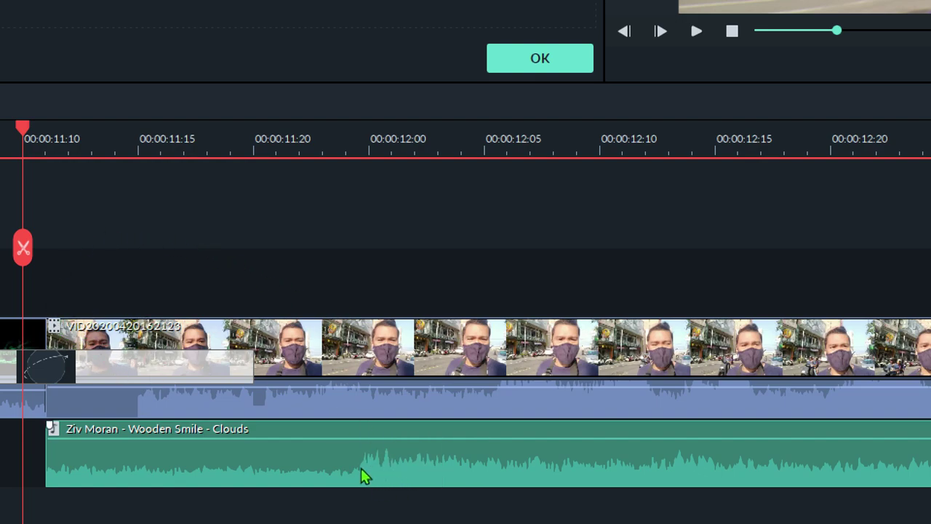
mouse_move(193, 461)
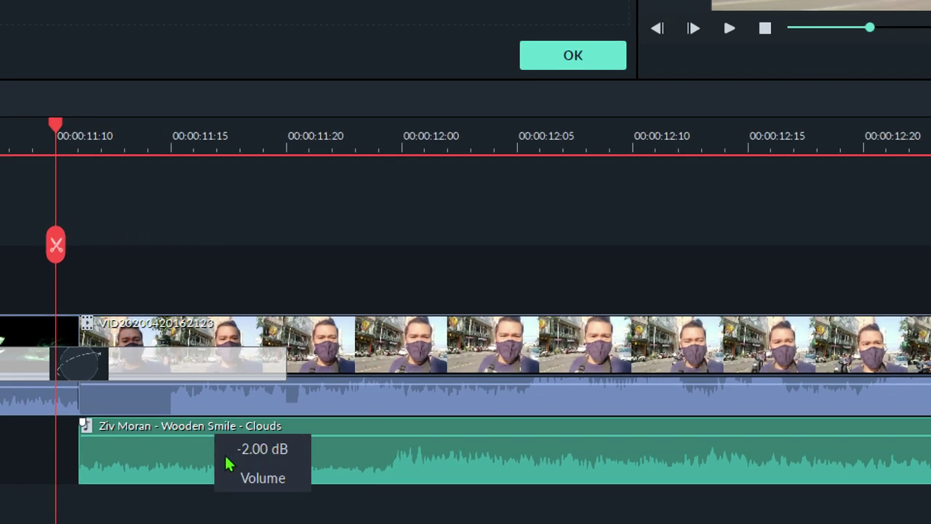
left_click(78, 460)
left_click(152, 430)
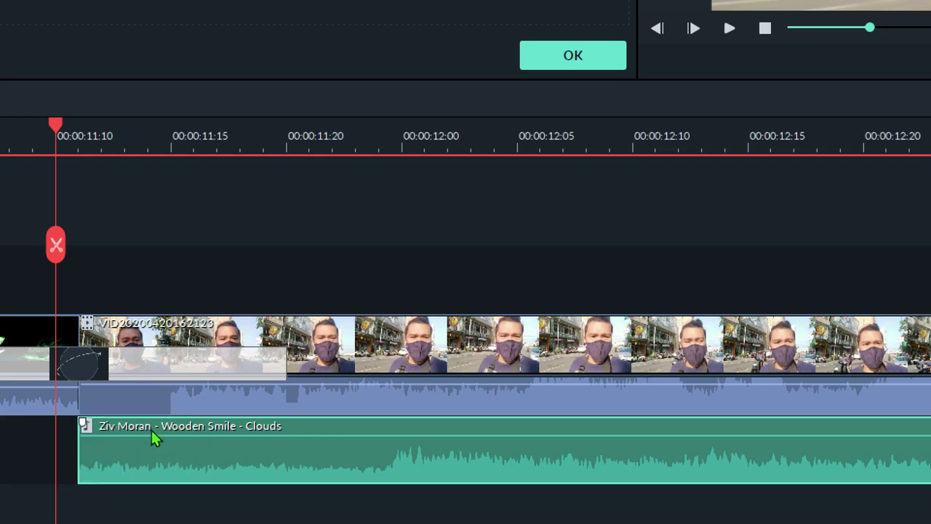
left_click(80, 456)
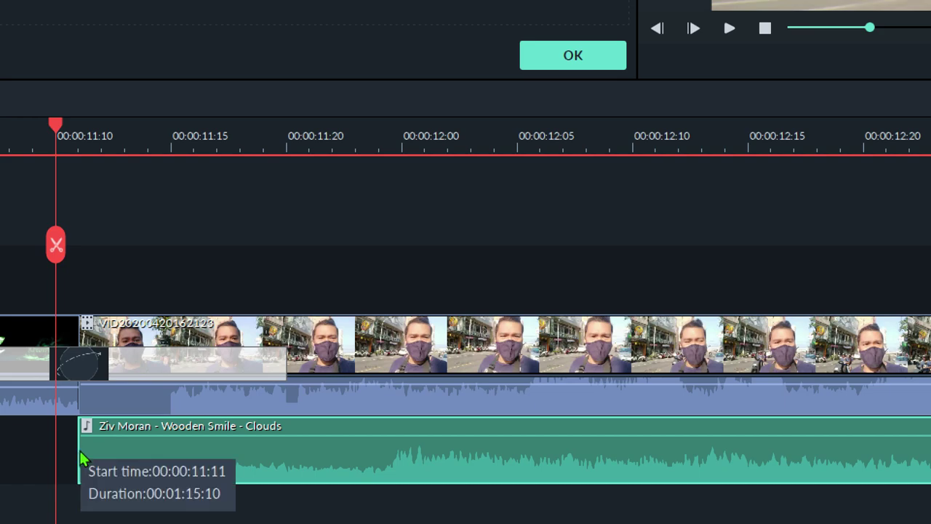
left_click_drag(73, 449, 377, 475)
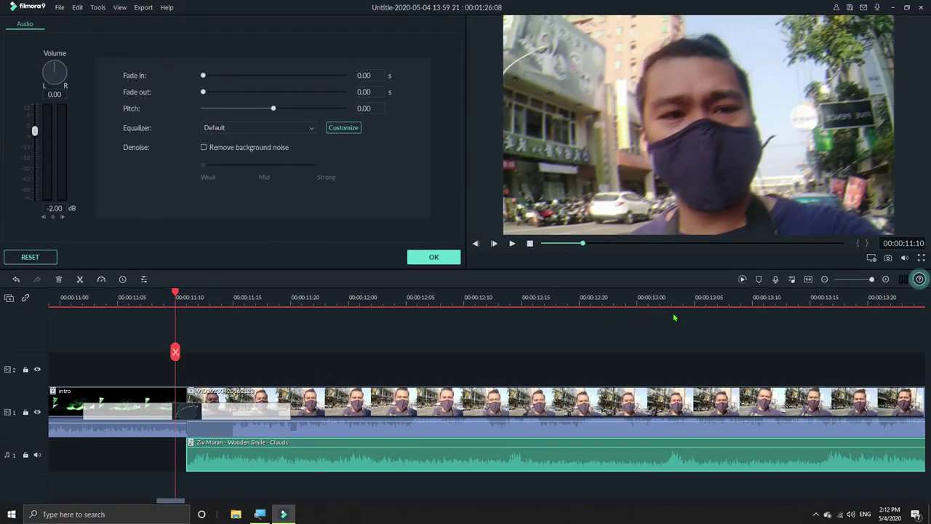
Step: Trim the end of the Wooden Smile music back to the end of the video at 00:00:37:02
left_click_drag(872, 279, 862, 281)
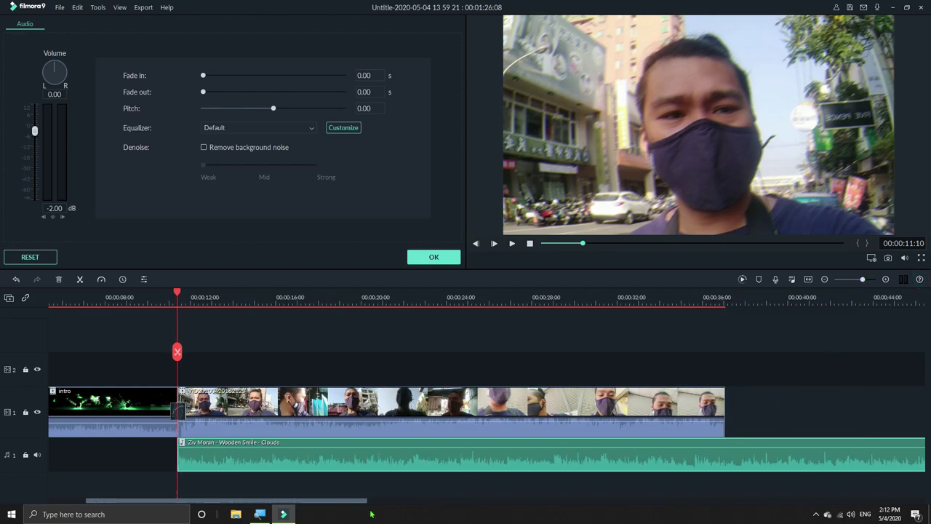
left_click_drag(360, 501, 697, 502)
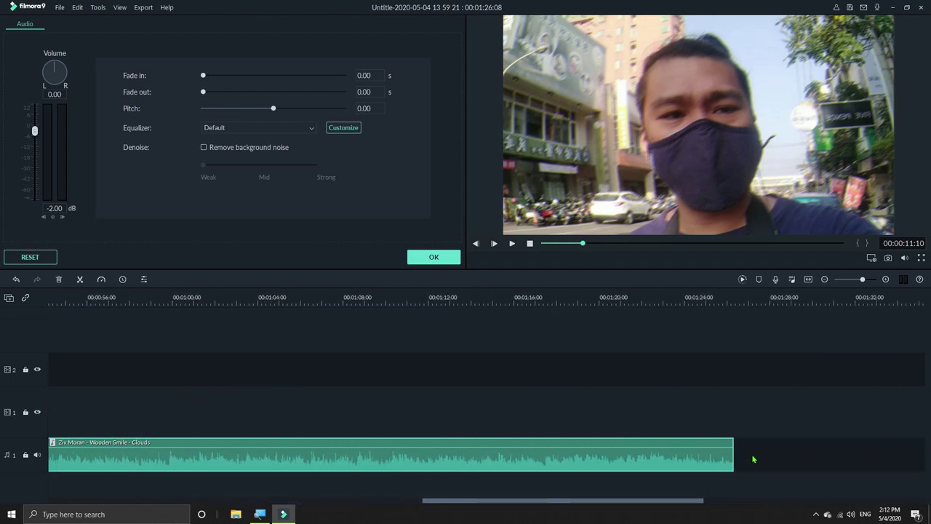
left_click_drag(736, 459, 86, 449)
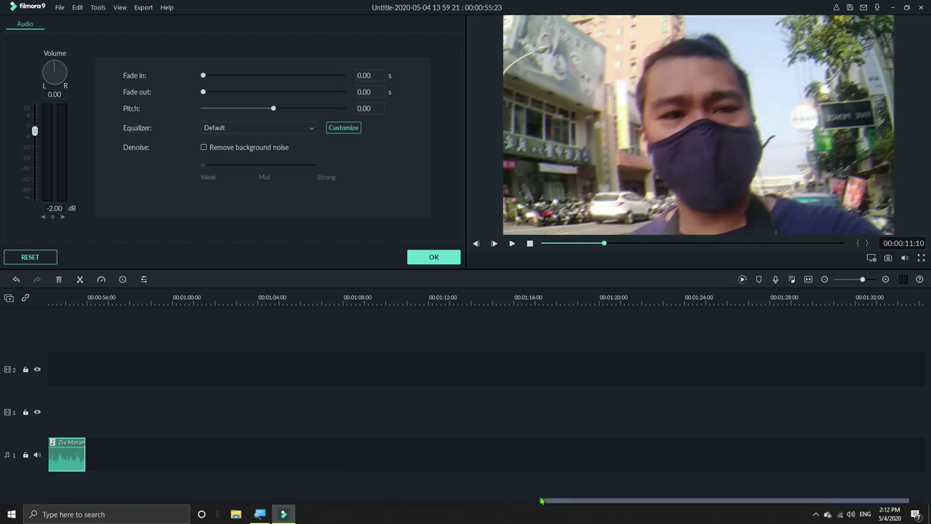
left_click_drag(551, 504, 278, 501)
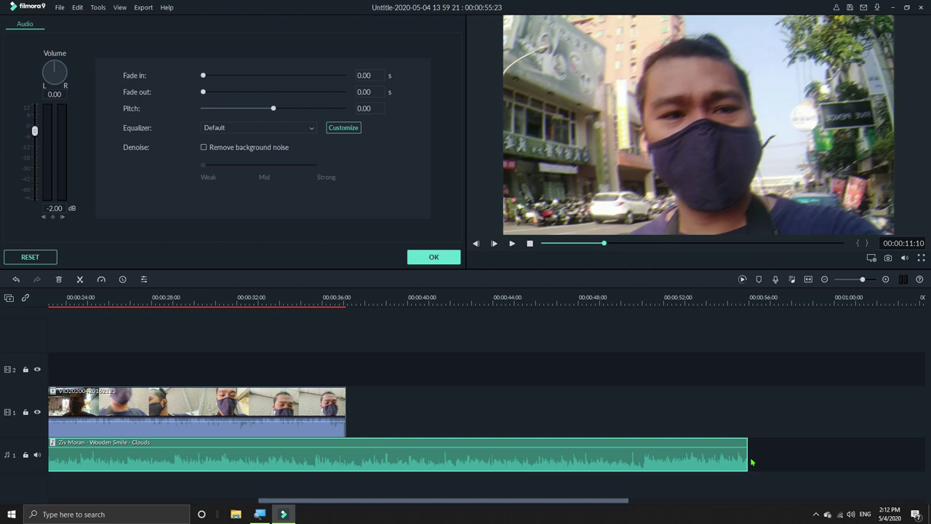
left_click_drag(748, 457, 348, 457)
left_click_drag(415, 504, 313, 504)
left_click_drag(376, 504, 320, 504)
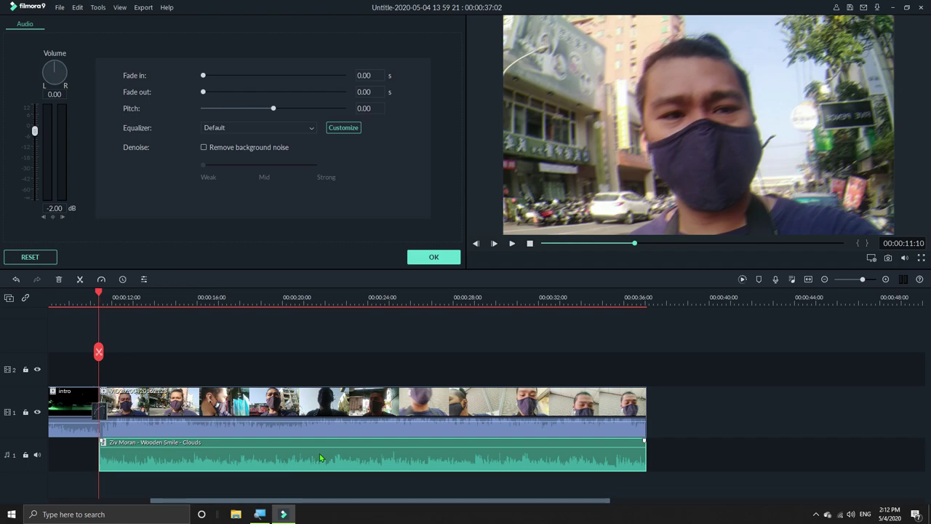
left_click(101, 279)
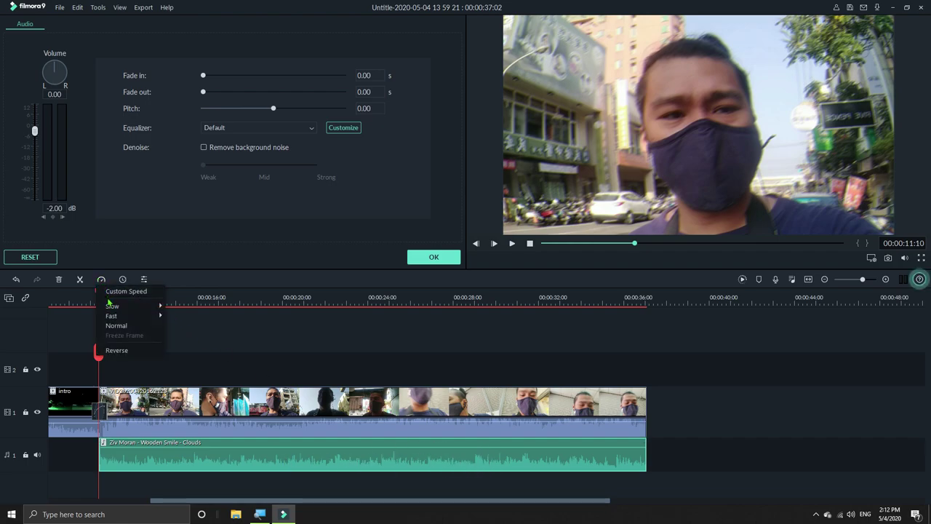
mouse_move(109, 308)
left_click(691, 470)
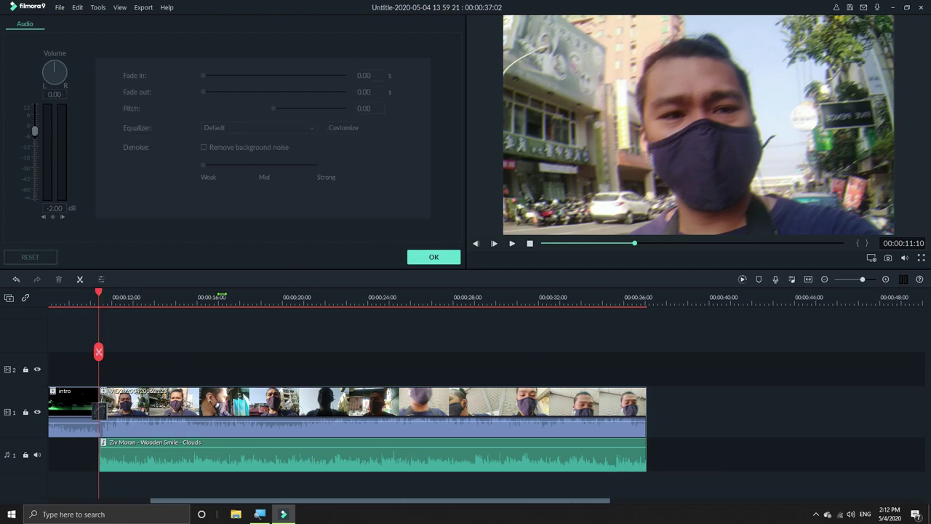
Step: Play the video with the trimmed music from 00:00:11:02 to its end, and move the playhead back to 00:00:30:13
left_click_drag(100, 291, 94, 294)
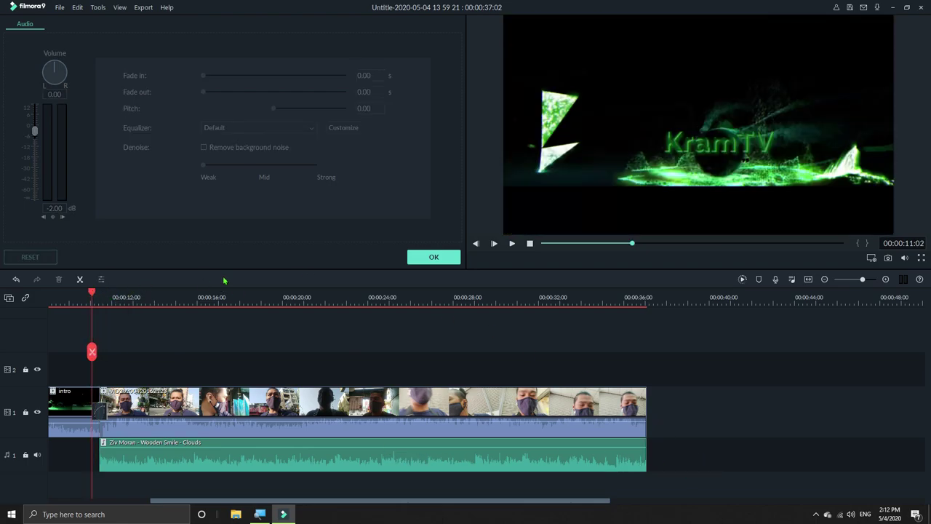
left_click(512, 244)
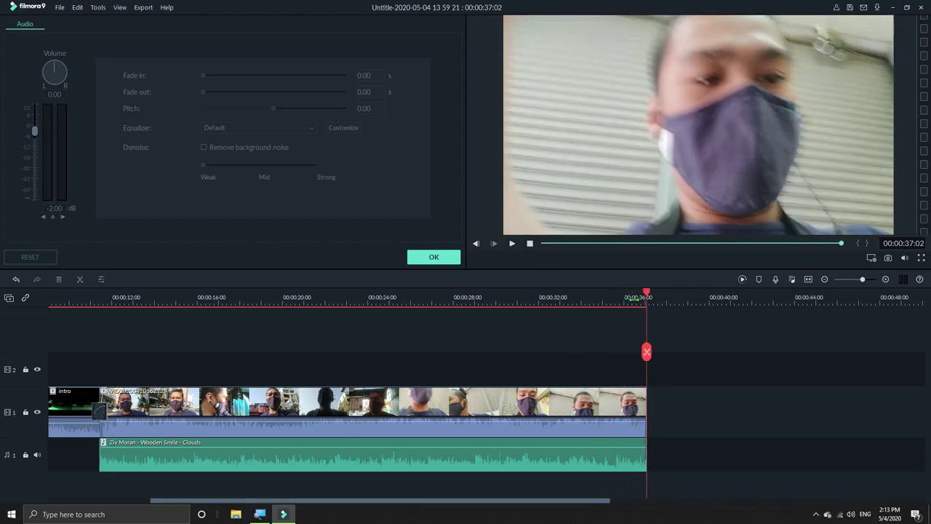
left_click_drag(646, 295, 507, 295)
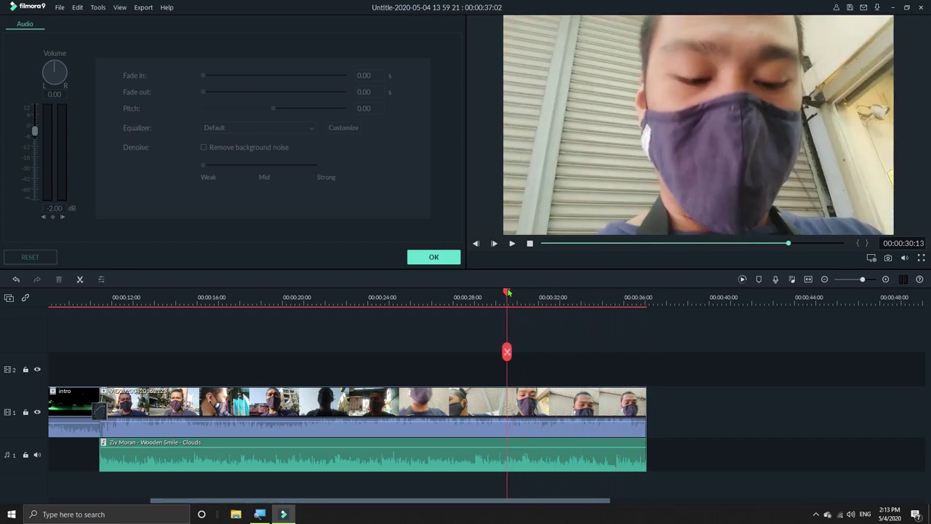
Step: Add a fade-out of about 2.65 s to the Wooden Smile music, play the video's ending, and move the playhead back a few seconds
right_click(636, 461)
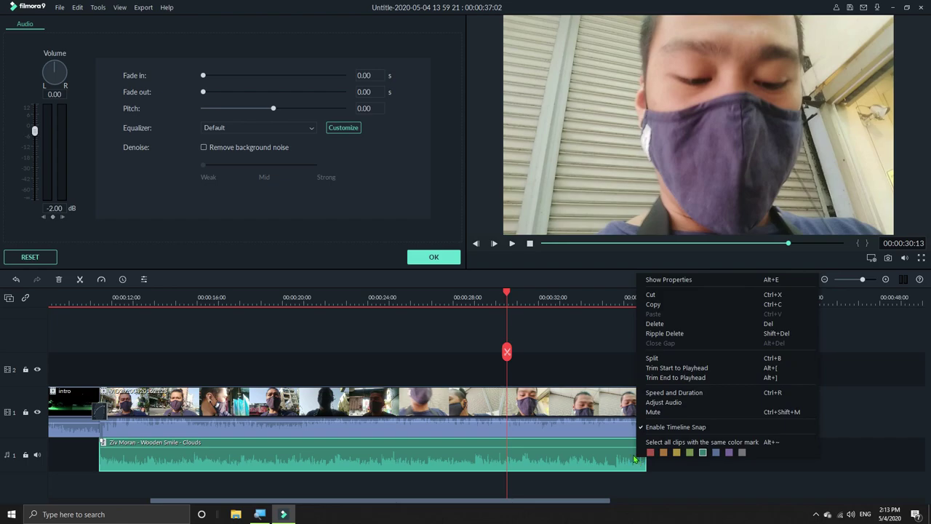
left_click(667, 404)
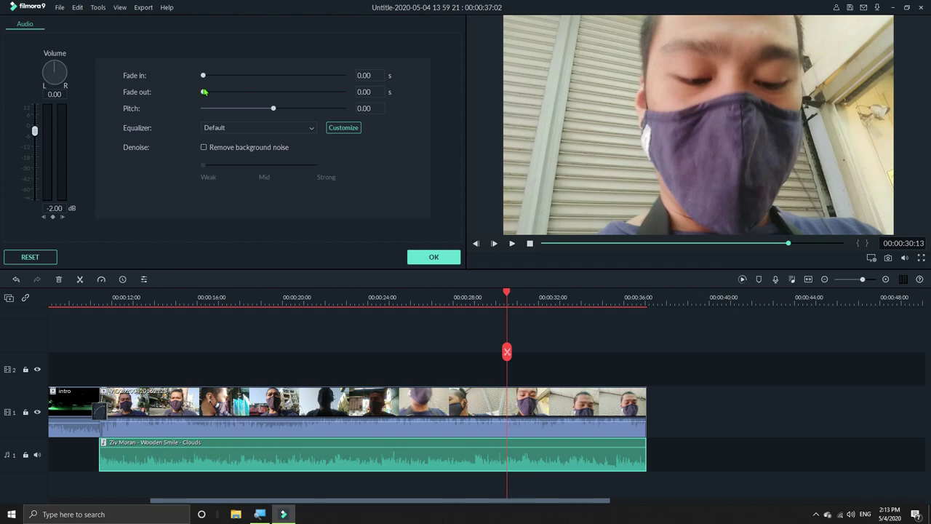
left_click_drag(204, 93, 218, 95)
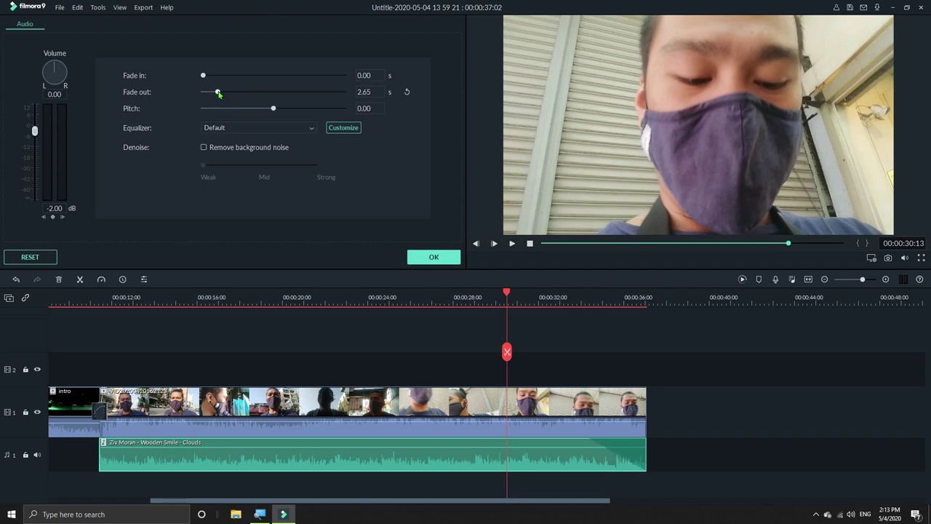
left_click(511, 245)
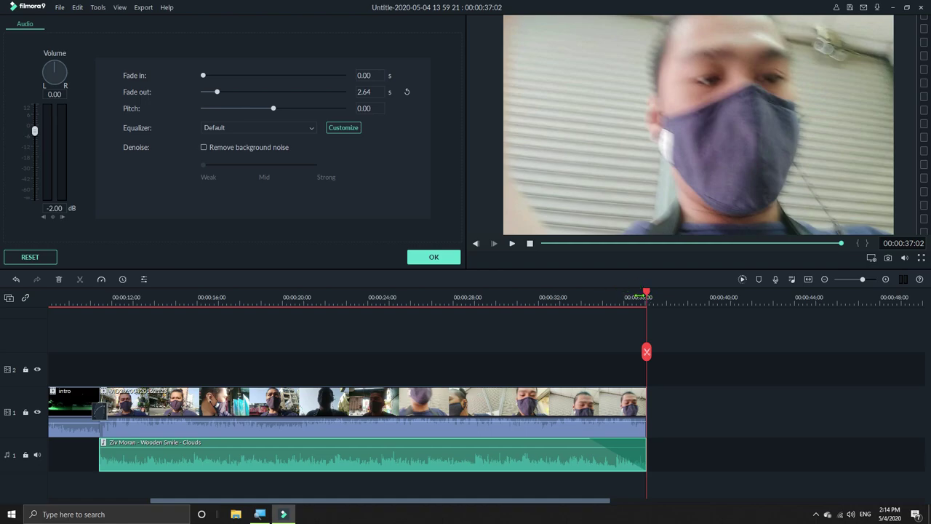
left_click_drag(648, 295, 580, 294)
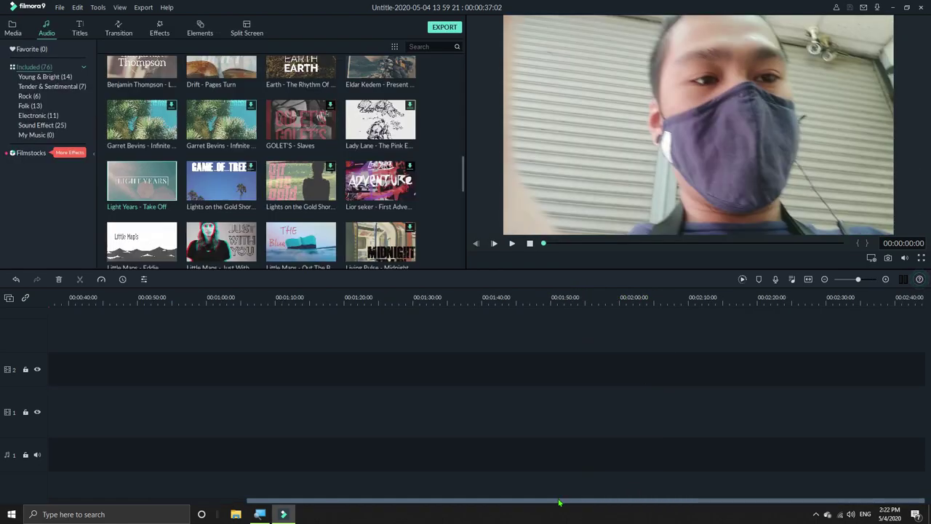
Step: Add the Opener 5 title from the Openers category to the second video track above the main clip
left_click_drag(464, 499, 196, 471)
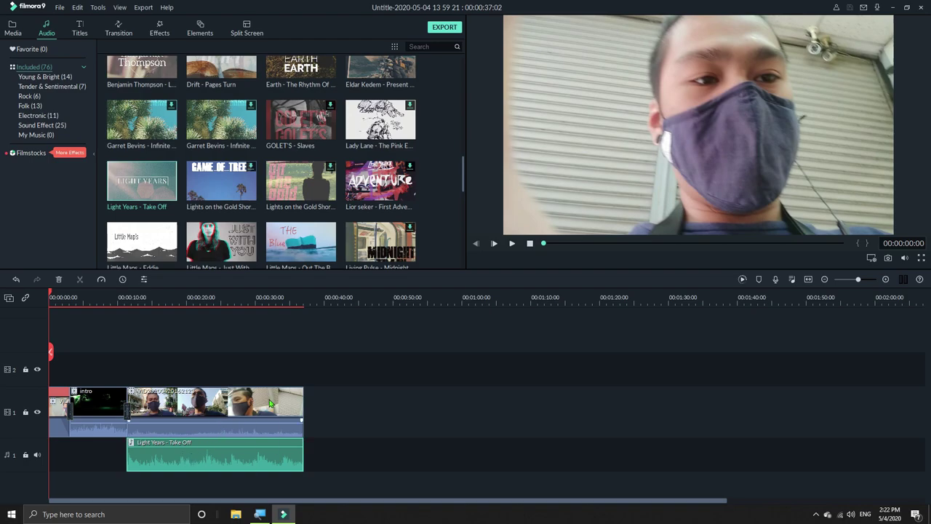
left_click(79, 29)
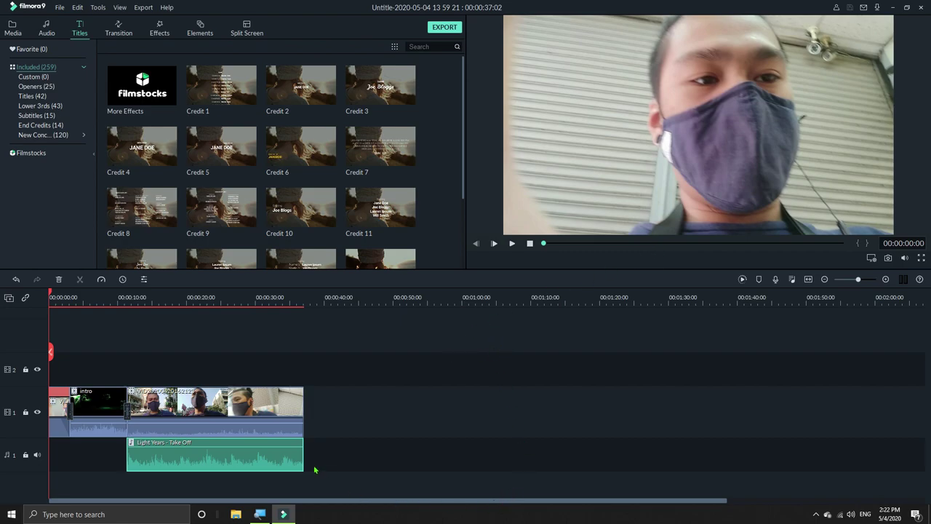
left_click(46, 89)
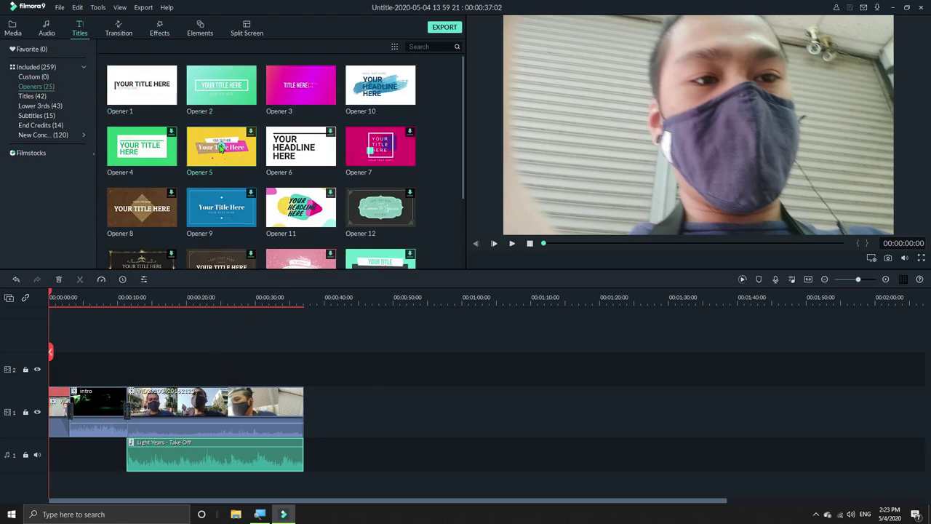
left_click_drag(266, 237, 182, 378)
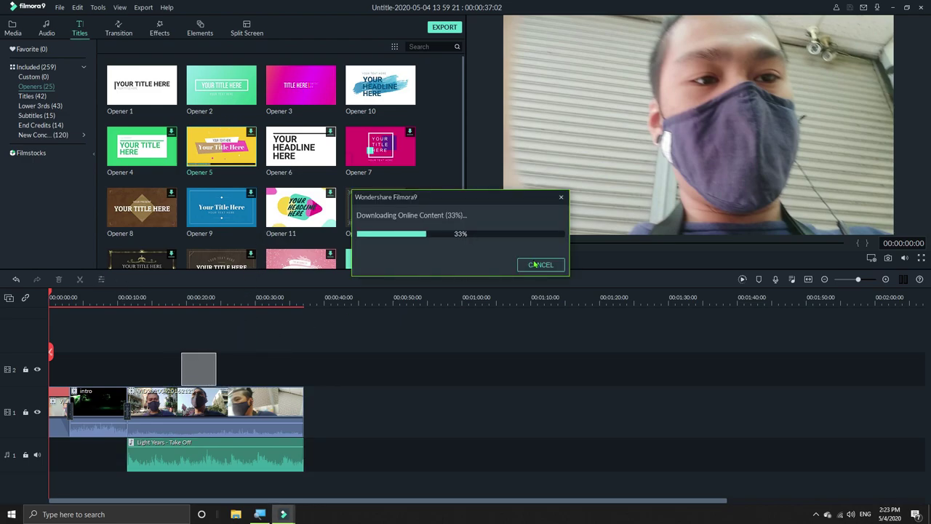
Step: Move the Opener 5 title earlier on its track to start at about 00:00:15:13
left_click_drag(858, 279, 864, 280)
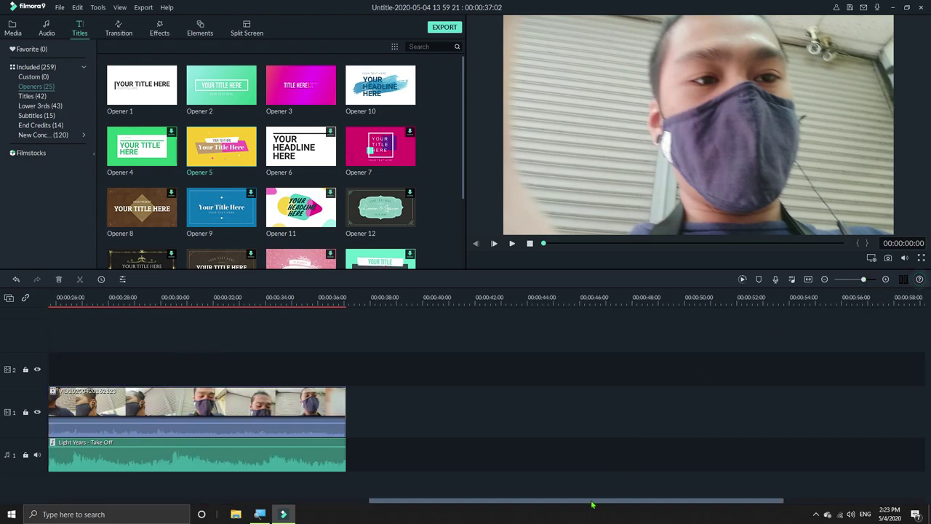
left_click_drag(592, 502, 284, 506)
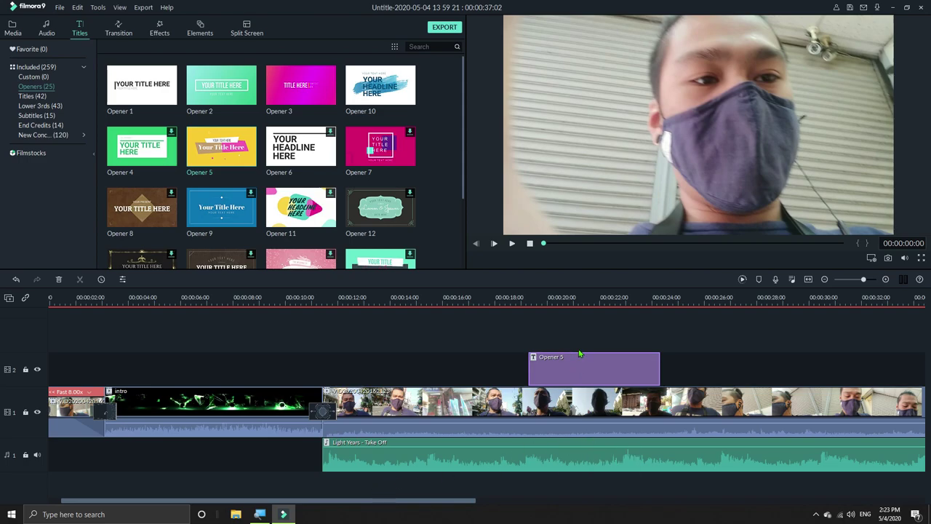
left_click_drag(594, 362, 494, 367)
left_click(477, 411)
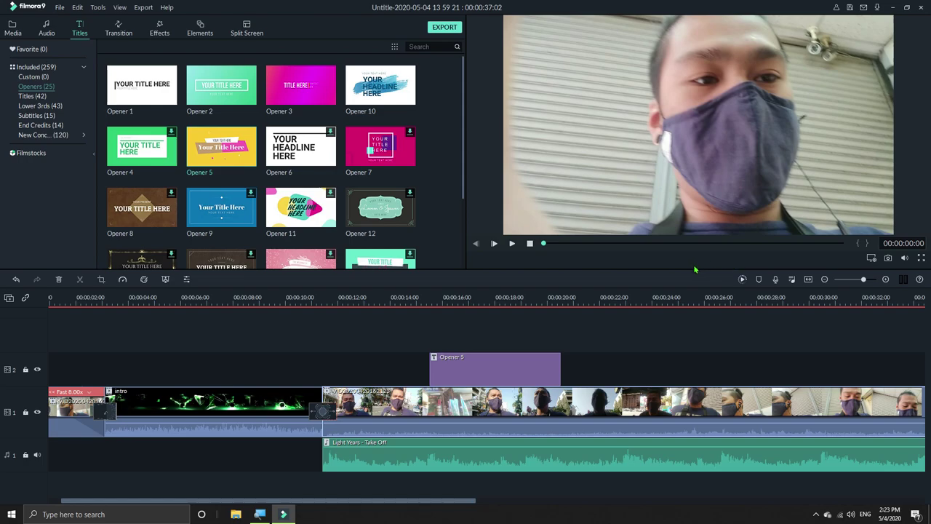
Step: Preview Opener 5 at 00:00:15:16 and the footage before it, and delete the opener from the second video track
left_click(670, 243)
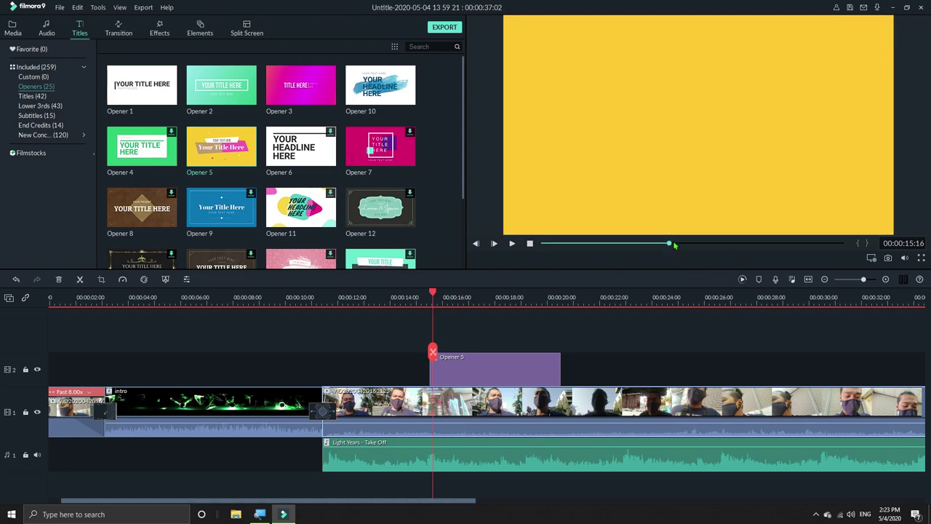
left_click_drag(433, 293, 405, 297)
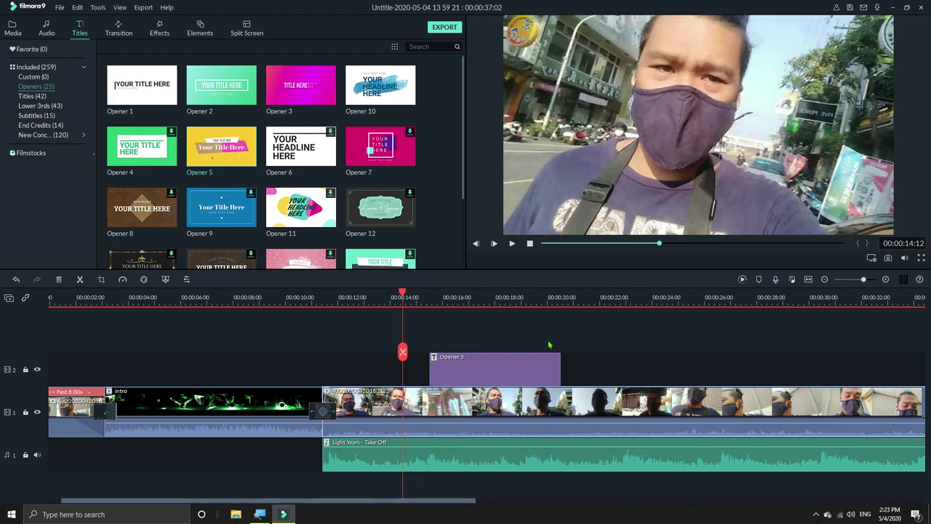
left_click(537, 368)
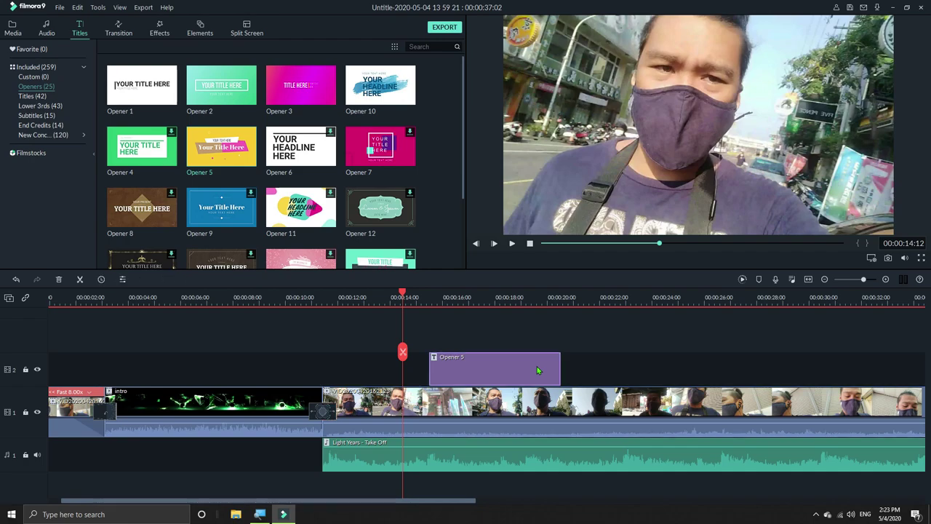
key("Delete")
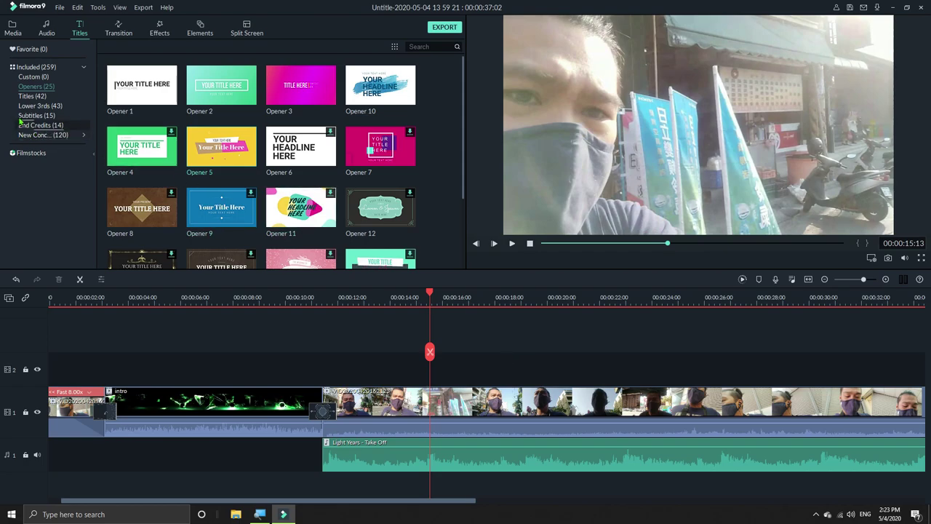
Step: Add Title 5 from the Titles category to the second video track, starting at 00:00:15:13
left_click(36, 96)
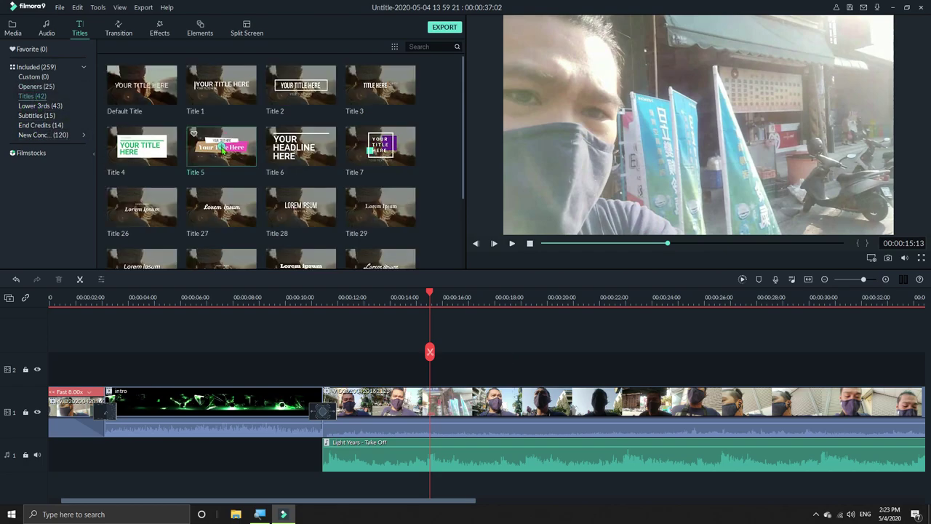
left_click(228, 161)
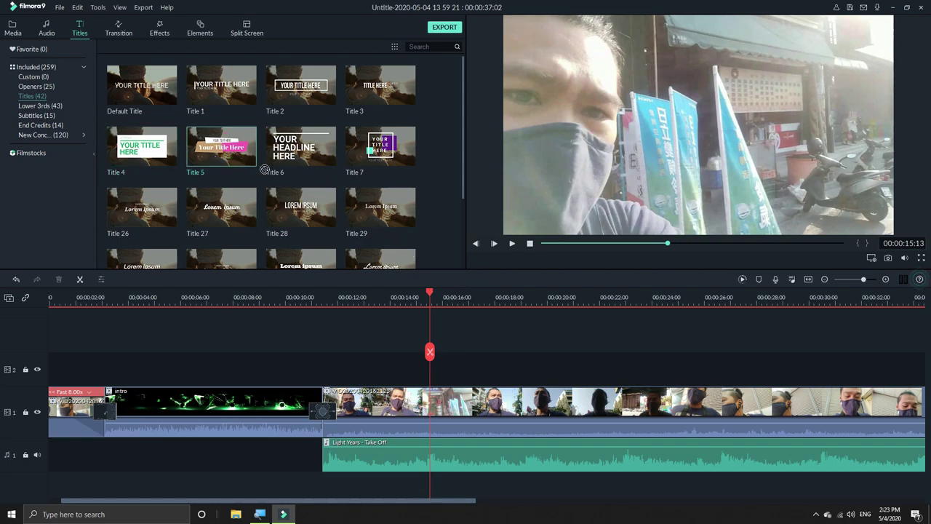
left_click_drag(222, 154, 454, 366)
left_click_drag(222, 146, 428, 372)
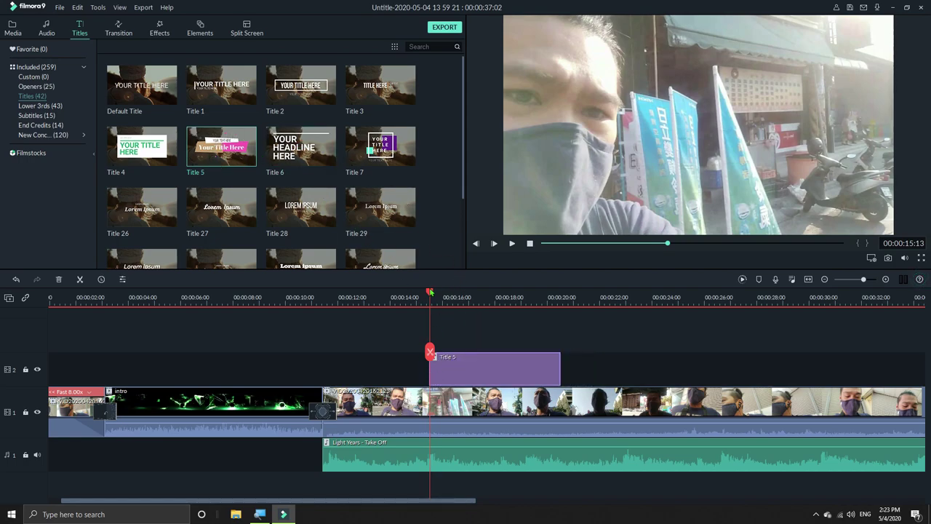
Step: Move the playhead to 00:00:15:16, shift Title 5 about one second earlier, and trim its end to make it about 2 seconds long
mouse_move(430, 293)
left_mouse_down()
mouse_move(418, 294)
mouse_move(512, 300)
mouse_move(434, 305)
left_mouse_up()
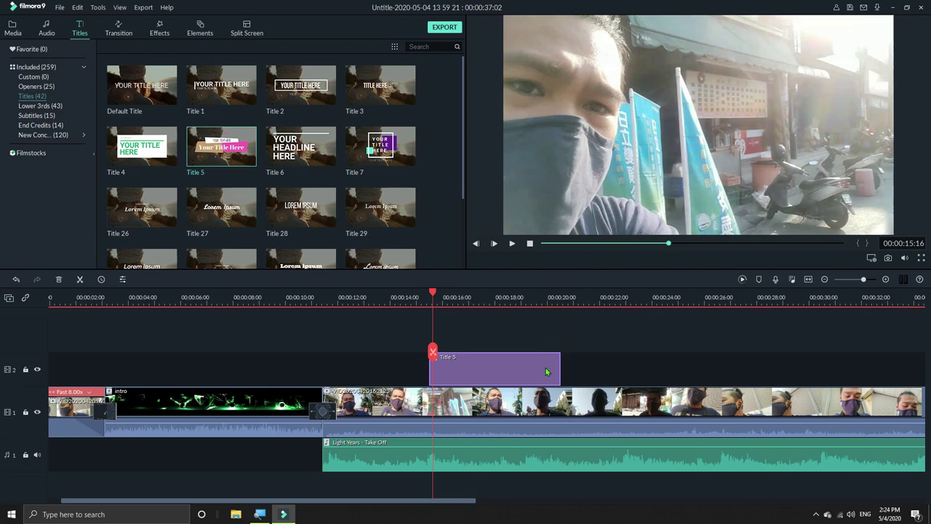
left_click_drag(510, 363, 477, 365)
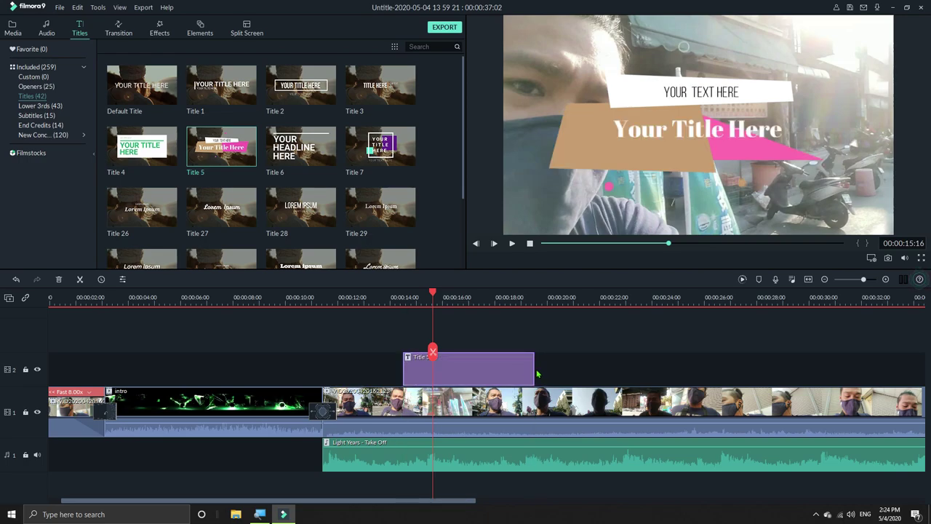
left_click_drag(534, 369, 459, 370)
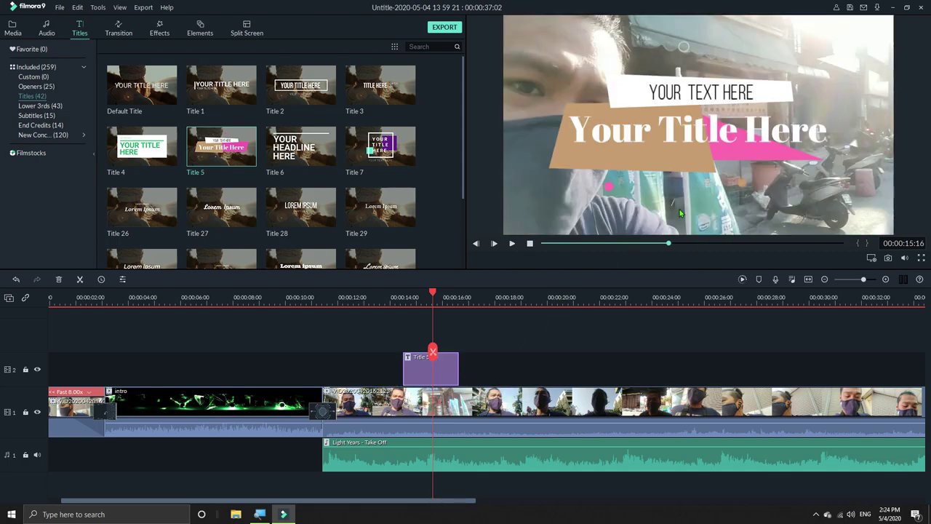
Step: Shift Title 5's background shapes, small caption and main title text toward the right side of the video frame
left_click(672, 157)
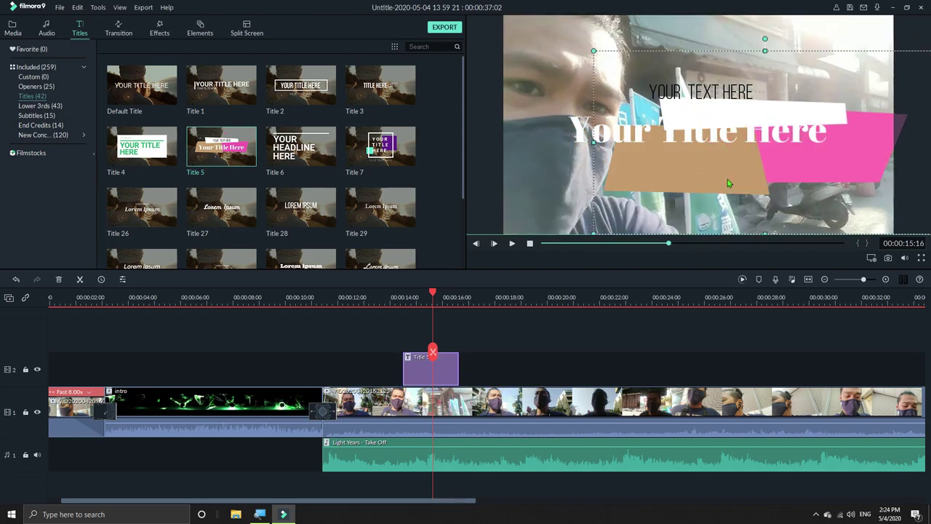
left_click(701, 94)
left_click_drag(701, 98, 773, 90)
left_click(761, 139)
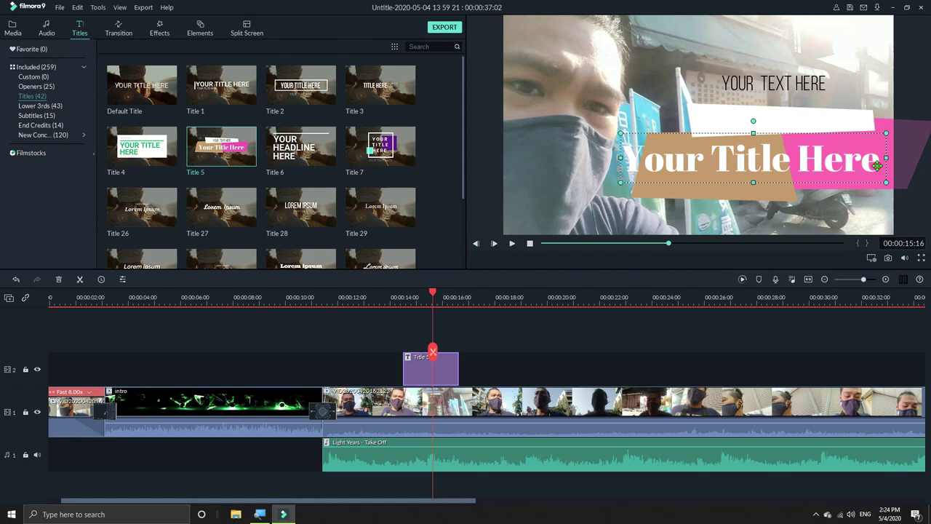
Step: Replace the main text "Your Title Here" with "STEAK hOUSE"
double_click(878, 166)
key("BackSpace")
key("BackSpace")
key("BackSpace")
key("BackSpace")
key("BackSpace")
key("BackSpace")
key("BackSpace")
key("BackSpace")
key("BackSpace")
key("BackSpace")
key("BackSpace")
key("BackSpace")
key("BackSpace")
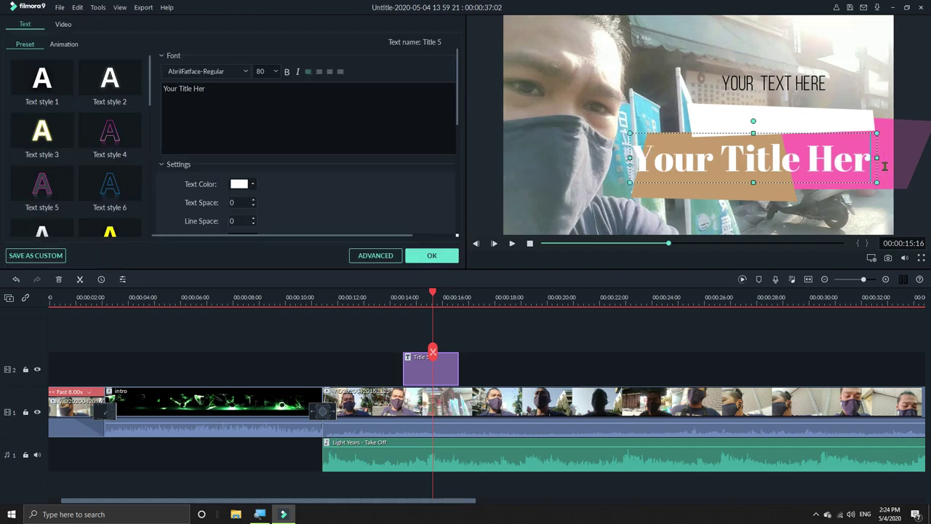
key("BackSpace")
key("BackSpace")
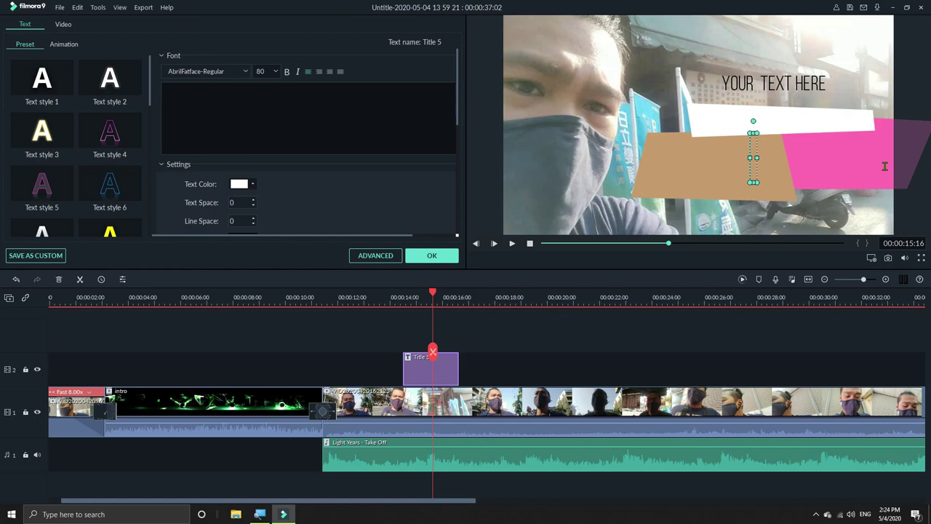
type("STEW")
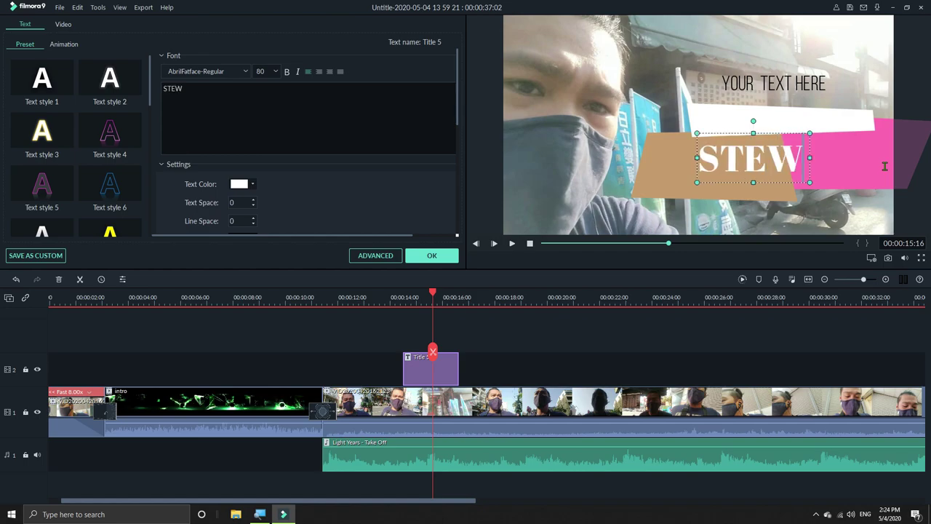
key("BackSpace")
type("AK")
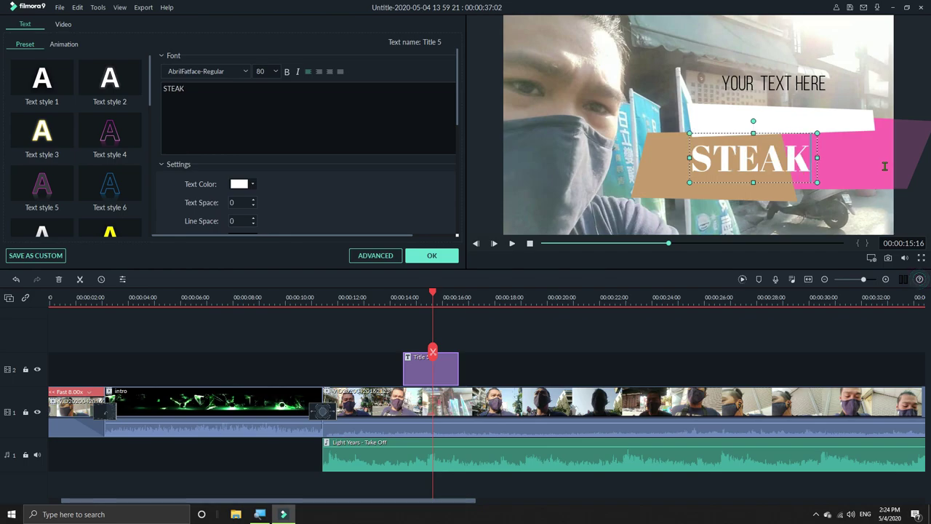
type(" hOUS")
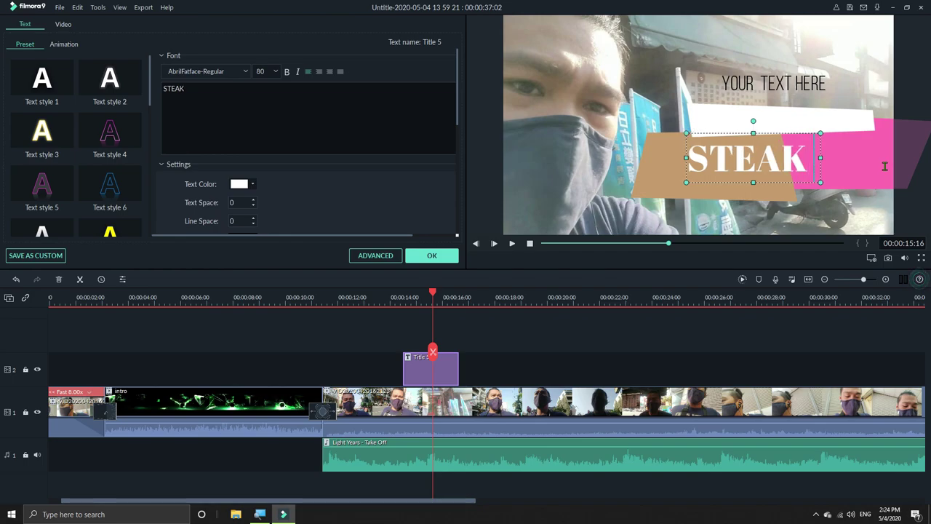
type("E")
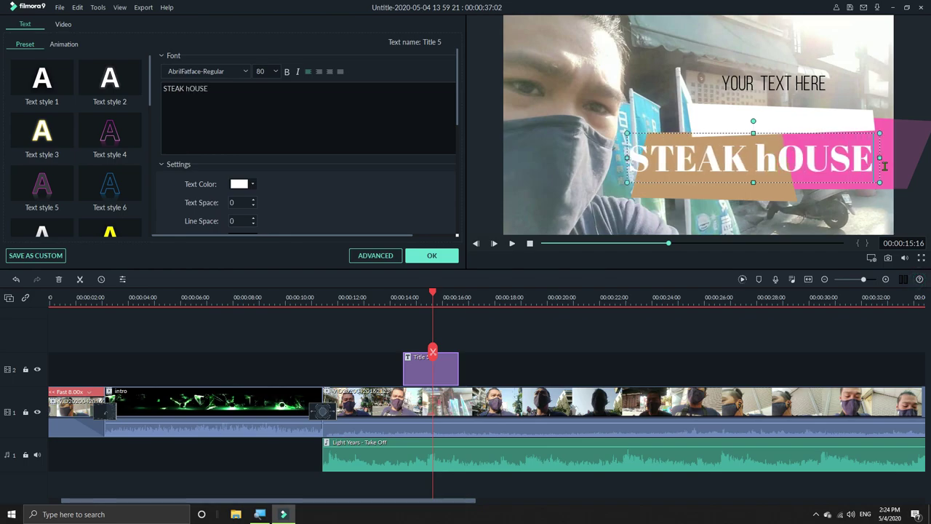
key("BackSpace")
type("h")
Step: Position the STEAK hOUSE text over the brown and pink shapes and the YOUR TEXT HERE caption over the white shape
left_click_drag(788, 132, 801, 136)
left_click(795, 93)
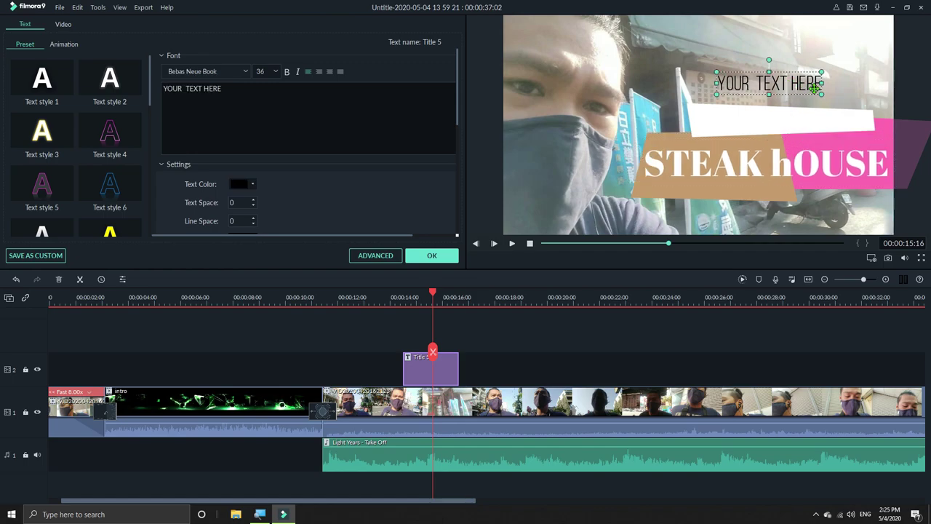
left_click_drag(807, 83, 810, 115)
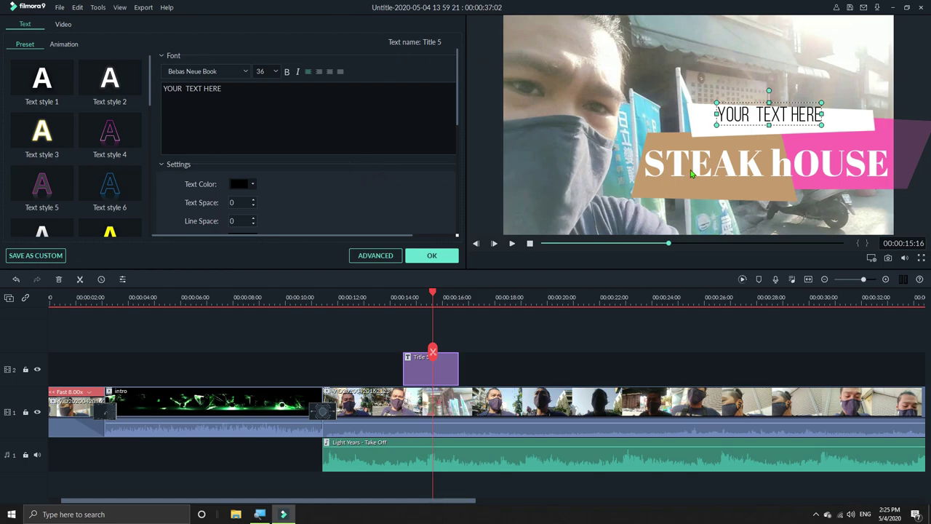
Step: Open the STEAK hOUSE text in the advanced text editor and change its fill color to dark red
left_click(719, 156)
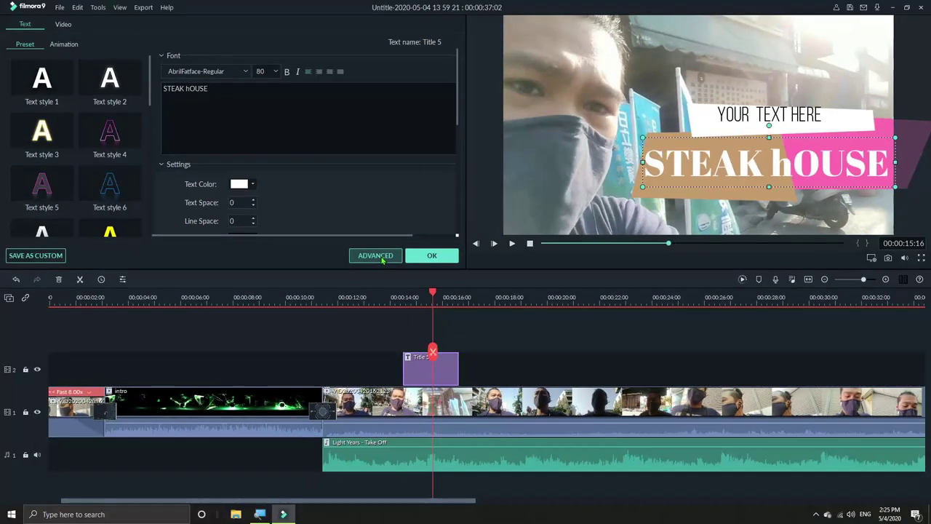
left_click(382, 258)
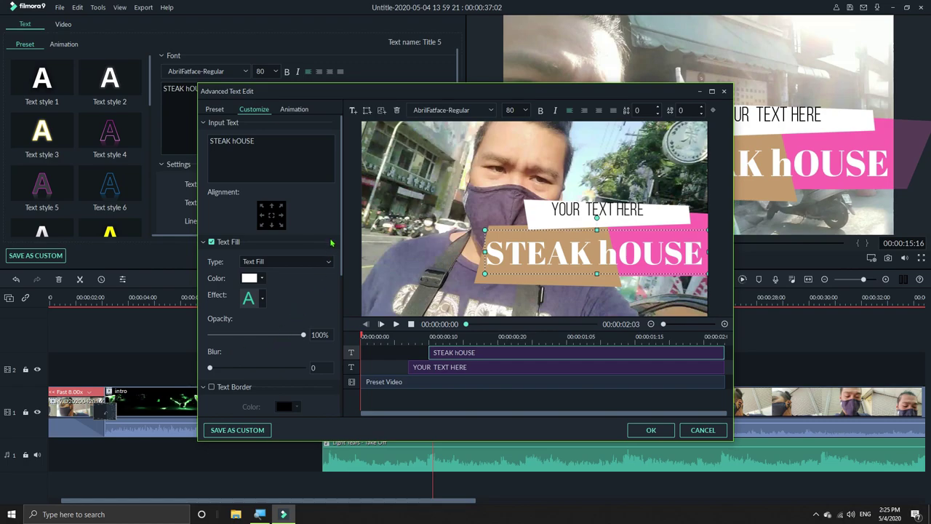
left_click_drag(342, 250, 342, 357)
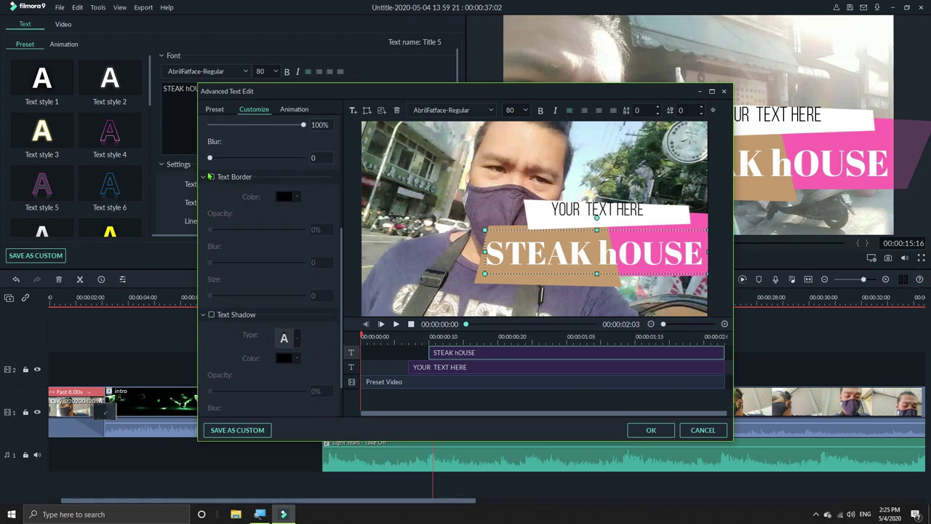
scroll(309, 230, "up", 2)
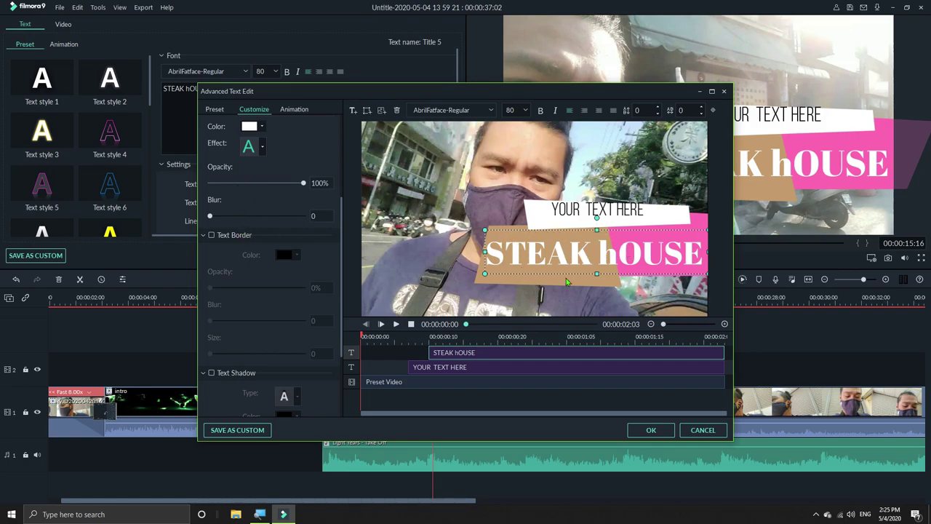
left_click_drag(605, 251, 606, 251)
left_click(248, 128)
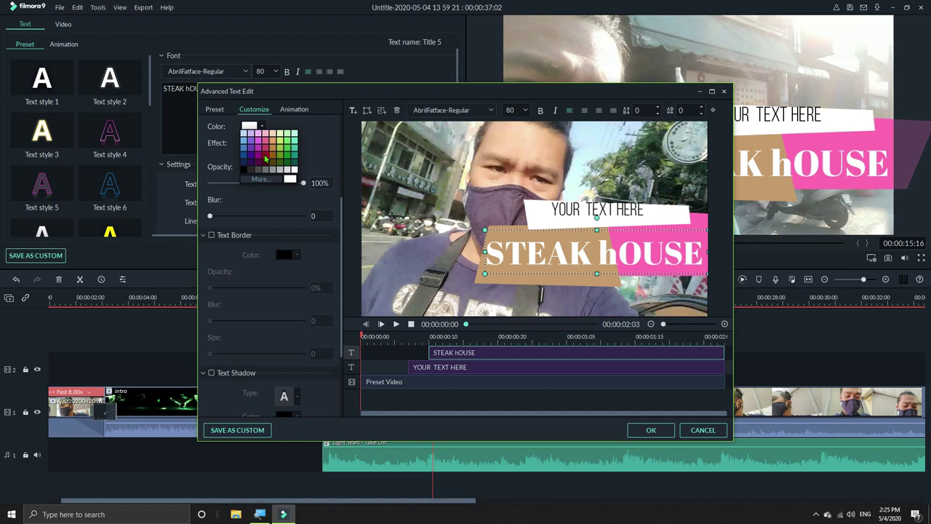
left_click(266, 159)
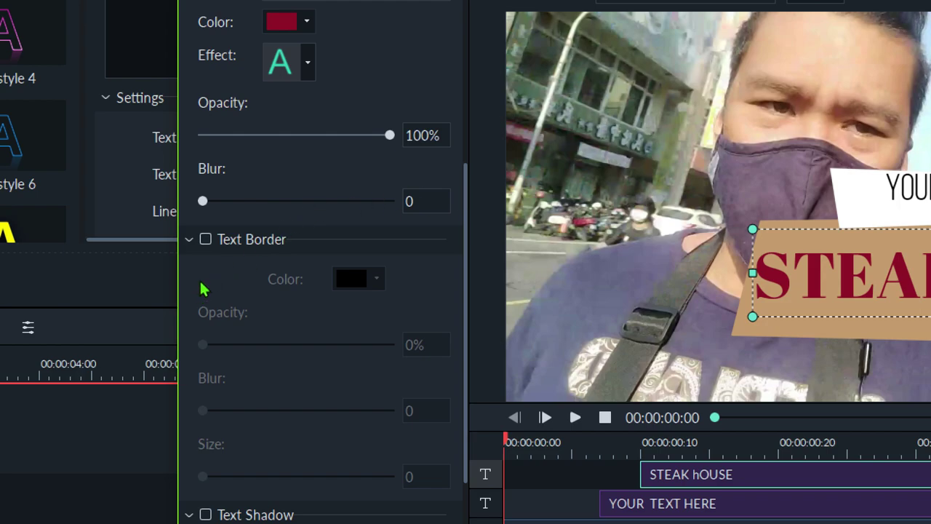
Step: Enable a text border on STEAK hOUSE, try light green, teal, gray and blue, and settle on dark green
left_click(206, 240)
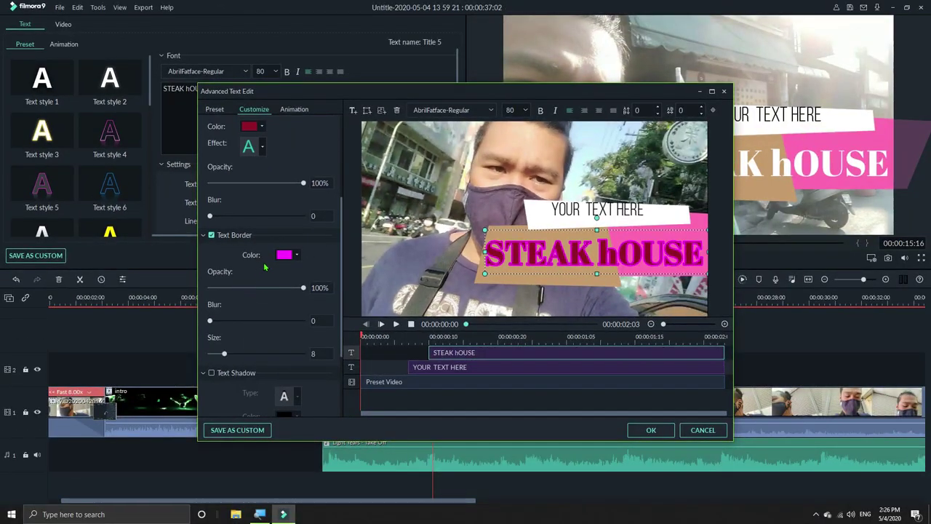
left_click(288, 258)
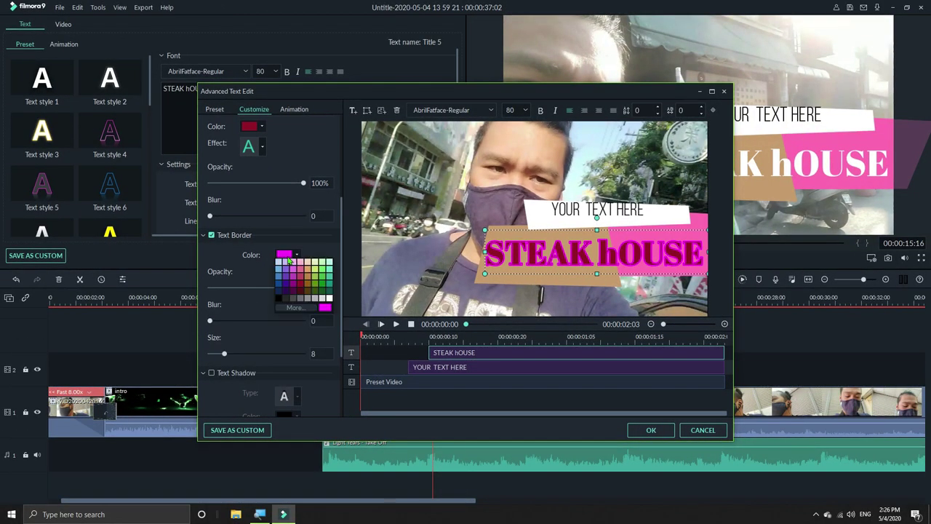
left_click(325, 279)
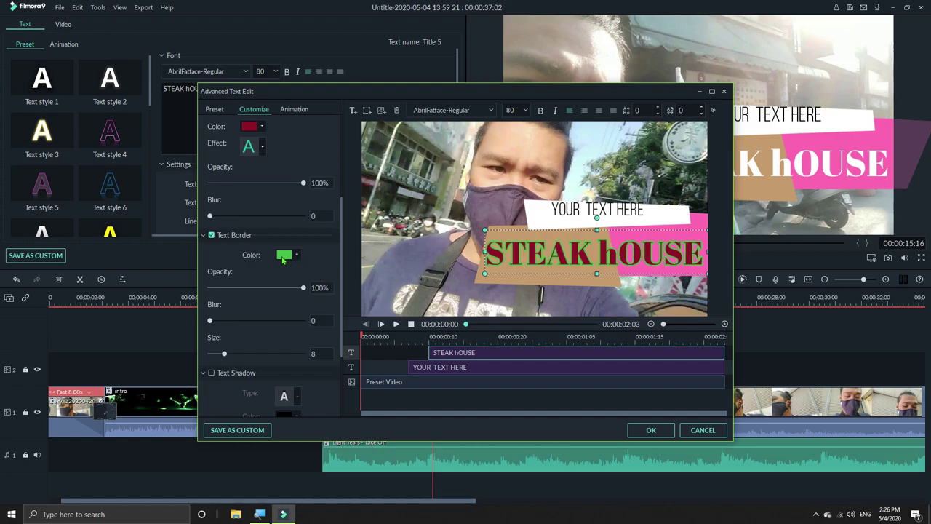
left_click(285, 258)
left_click(329, 292)
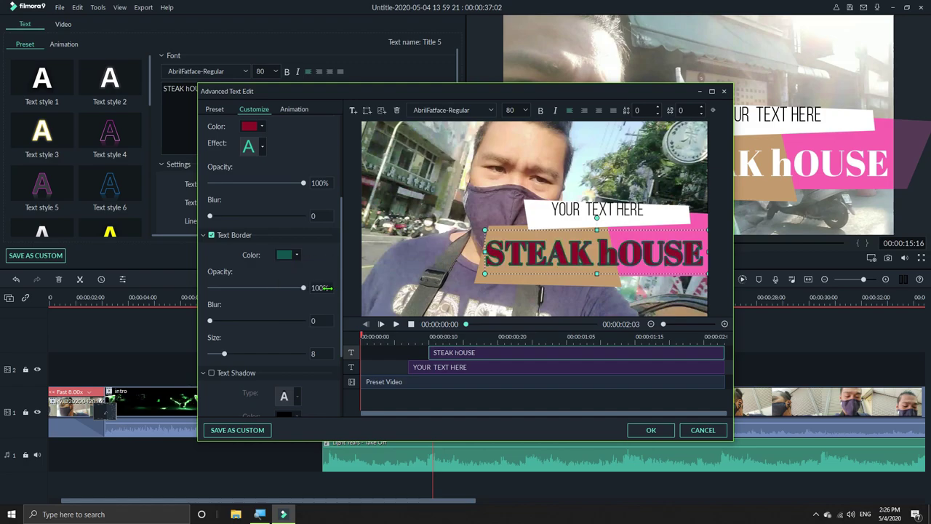
left_click(296, 257)
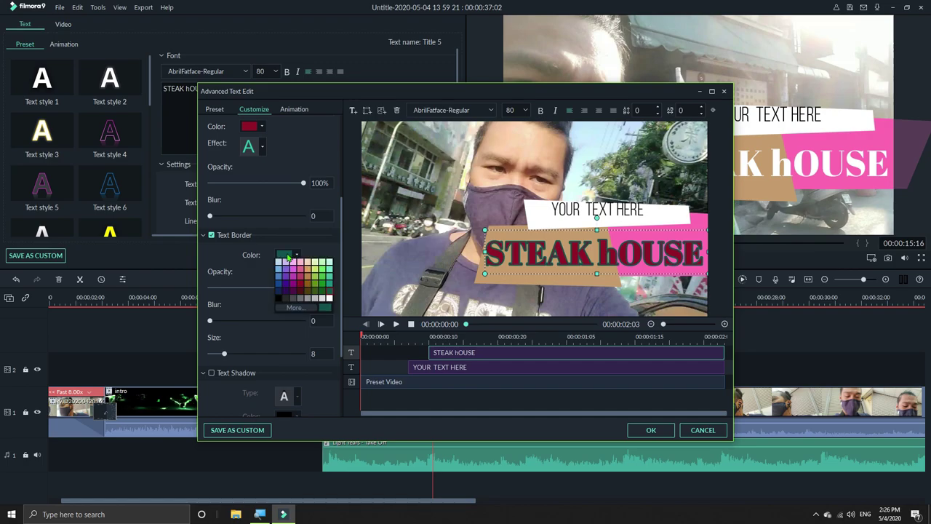
left_click(319, 298)
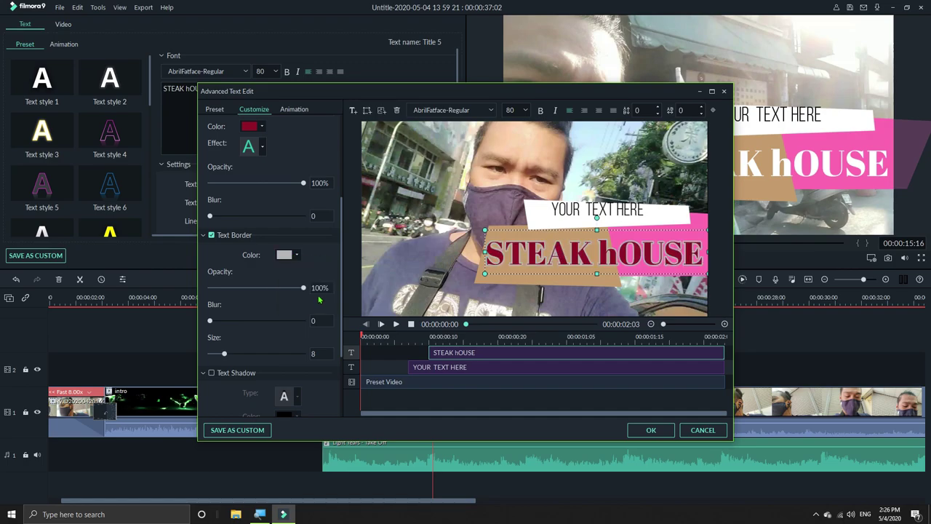
left_click(285, 256)
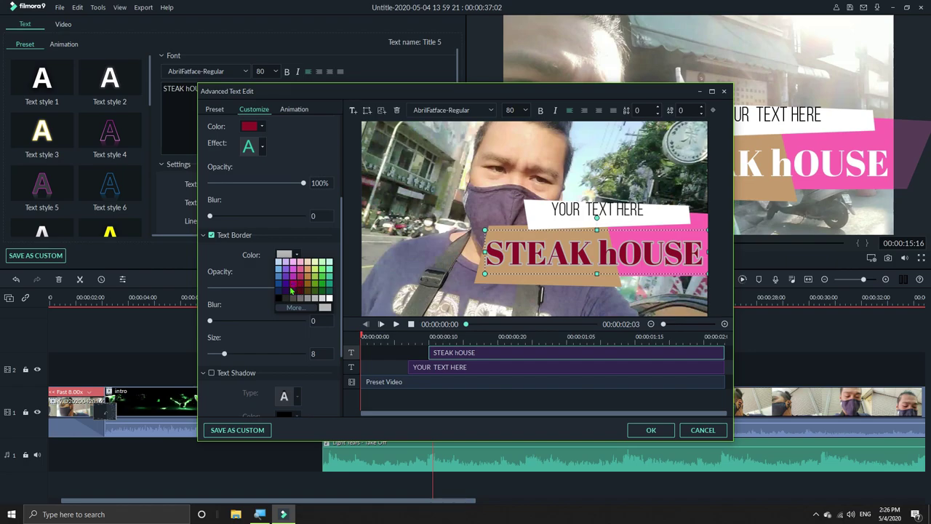
left_click(283, 288)
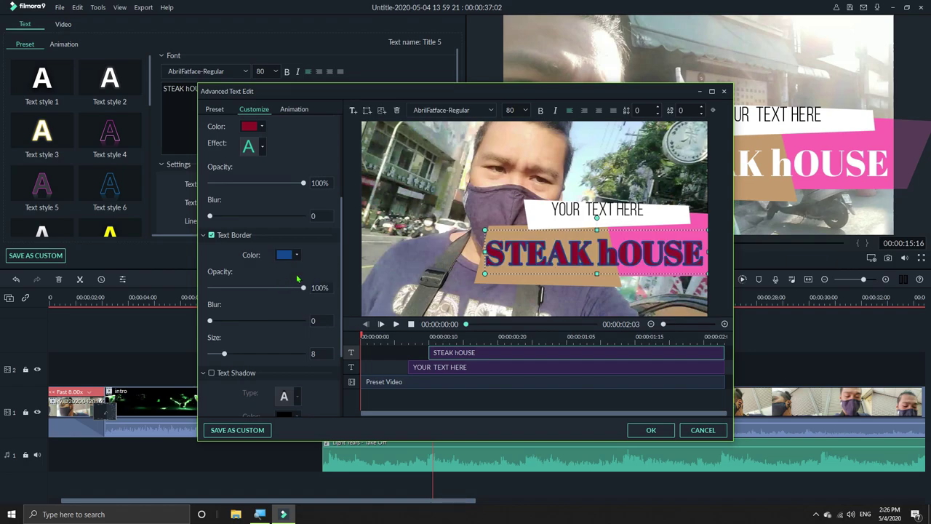
left_click(293, 258)
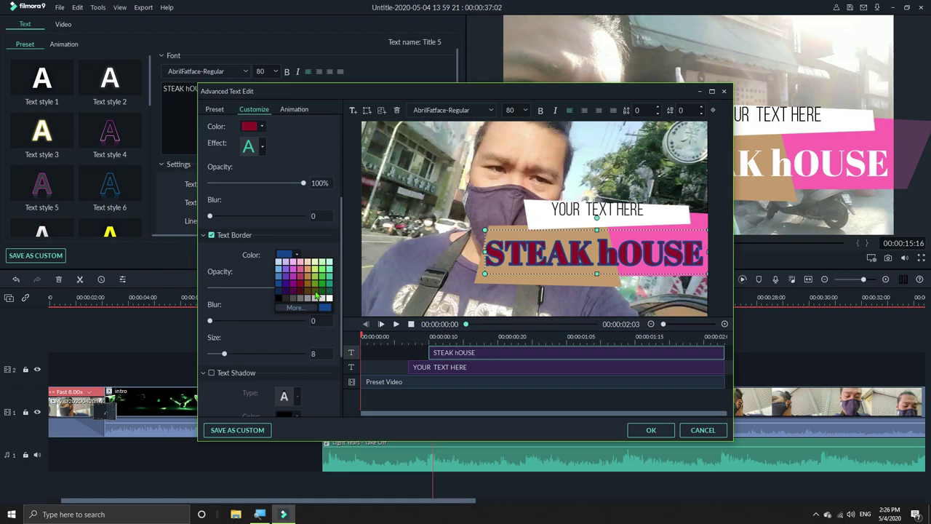
left_click(322, 293)
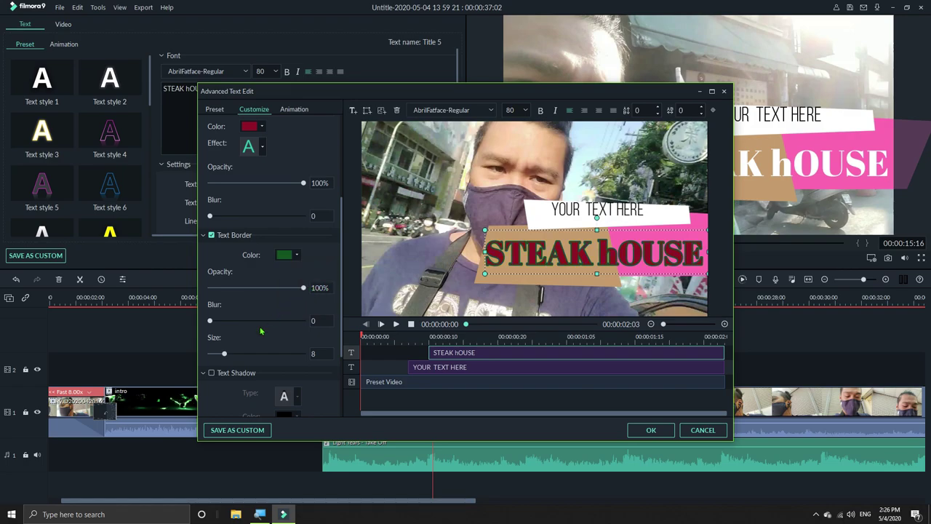
Step: Enable a text shadow on STEAK hOUSE with distance 11 and a stronger blur, and apply the advanced text edits
scroll(300, 328, "down", 3)
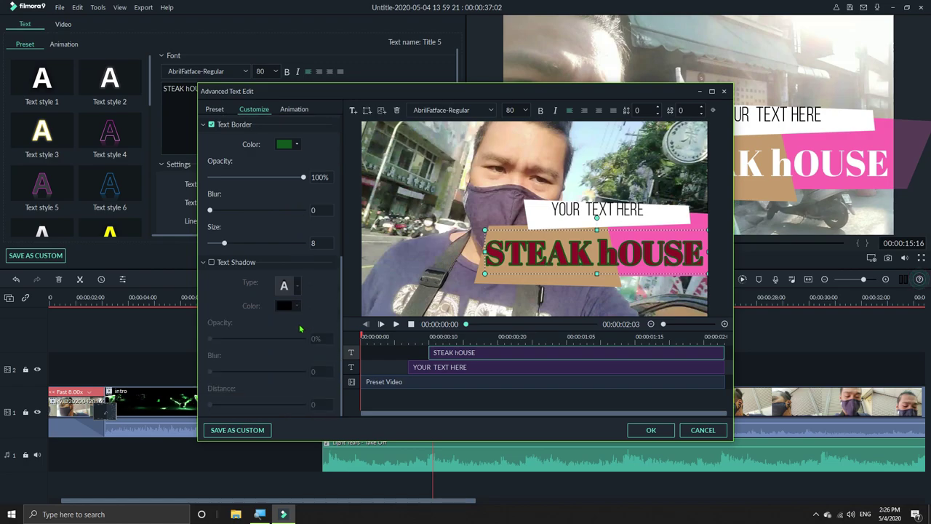
left_click(212, 262)
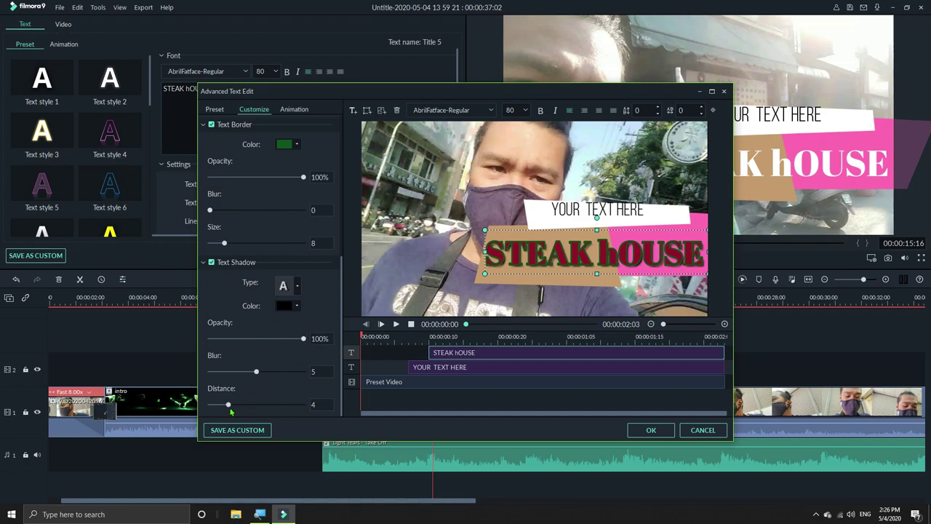
left_click_drag(228, 405, 262, 412)
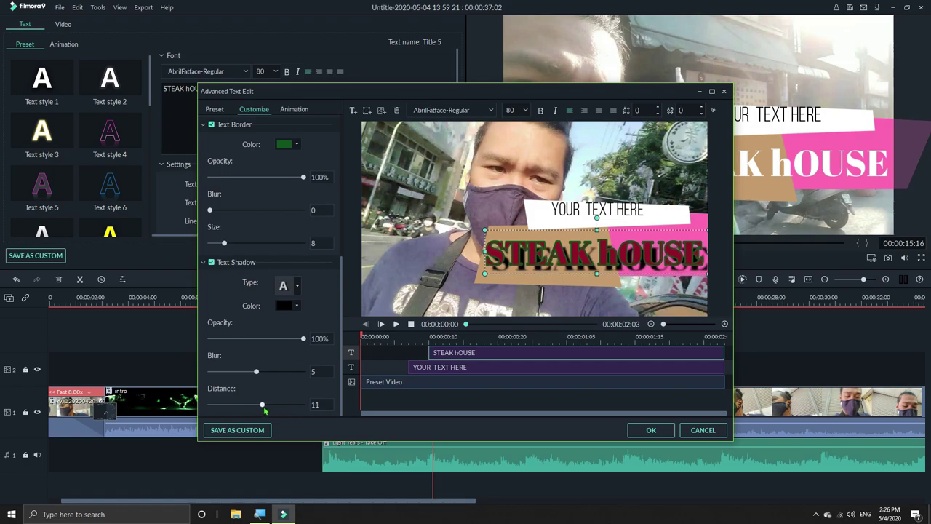
mouse_move(256, 372)
left_mouse_down()
mouse_move(292, 373)
mouse_move(213, 373)
mouse_move(294, 376)
mouse_move(266, 375)
left_mouse_up()
left_click(651, 430)
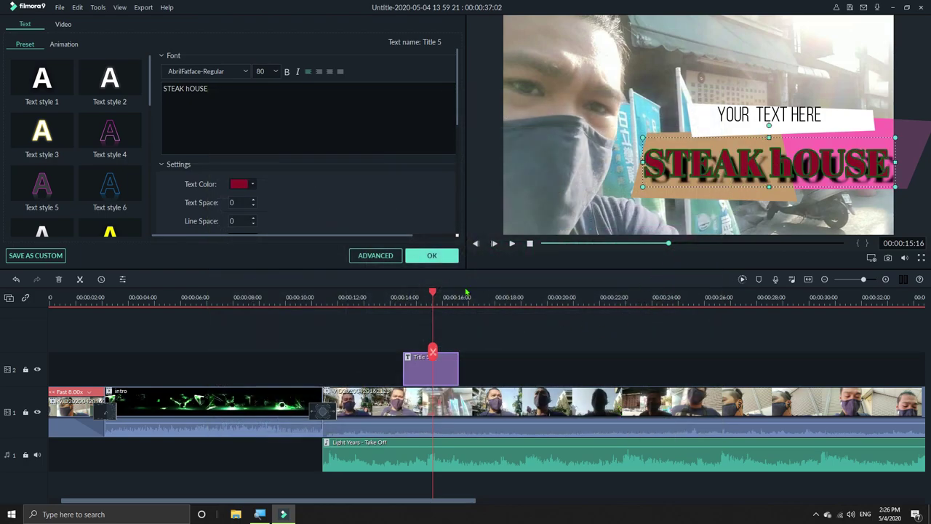
left_click(739, 230)
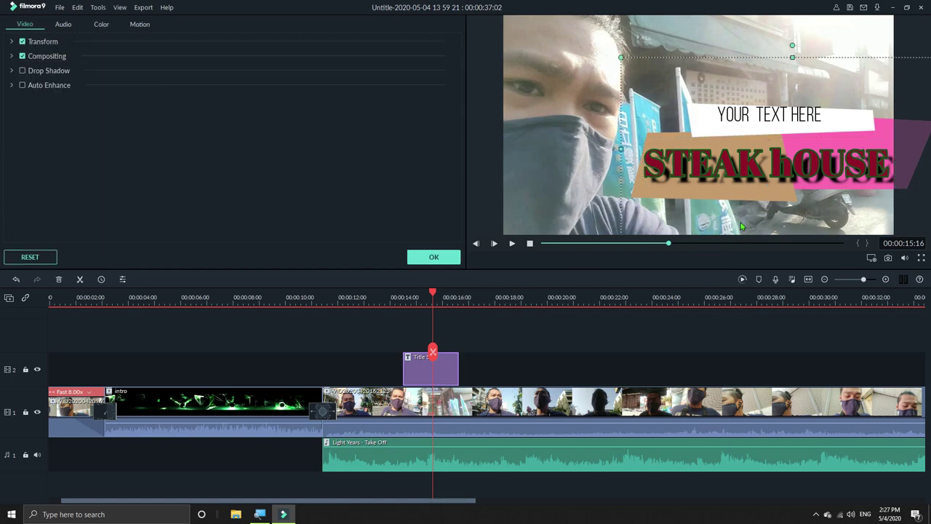
left_click(498, 349)
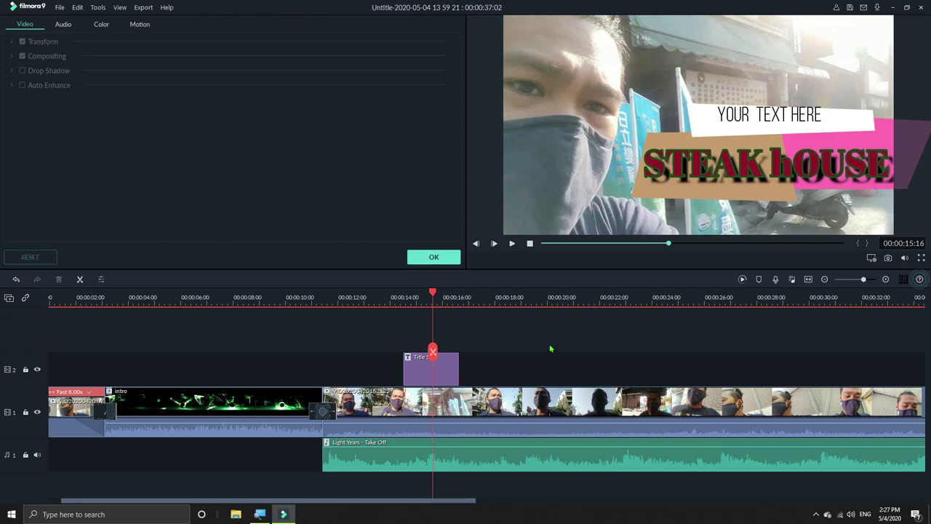
left_click(800, 138)
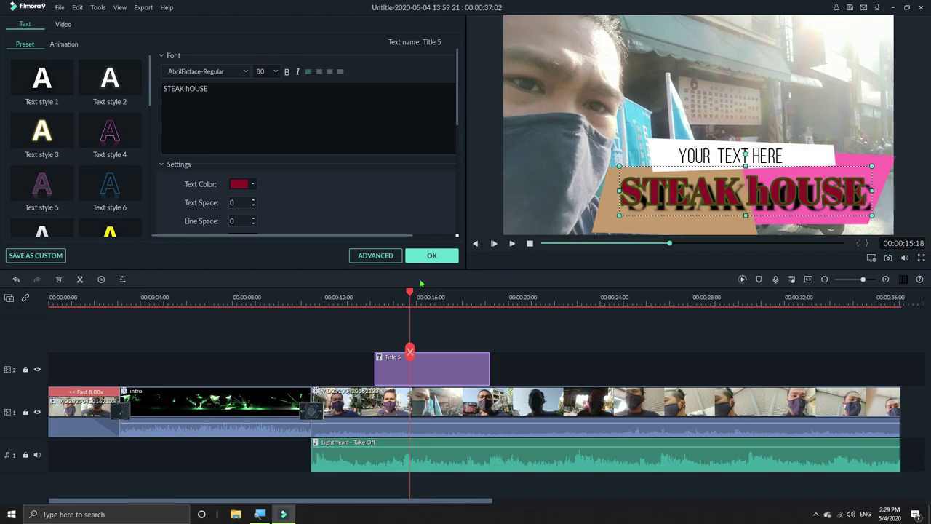
Step: Take a snapshot of the video frame at 00:00:15:18 and close the title editor
left_click(675, 340)
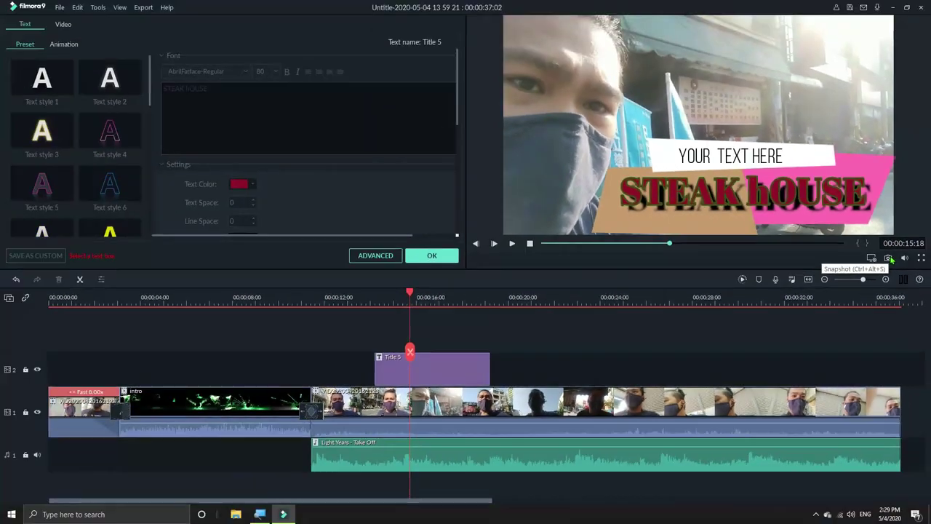
left_click(889, 258)
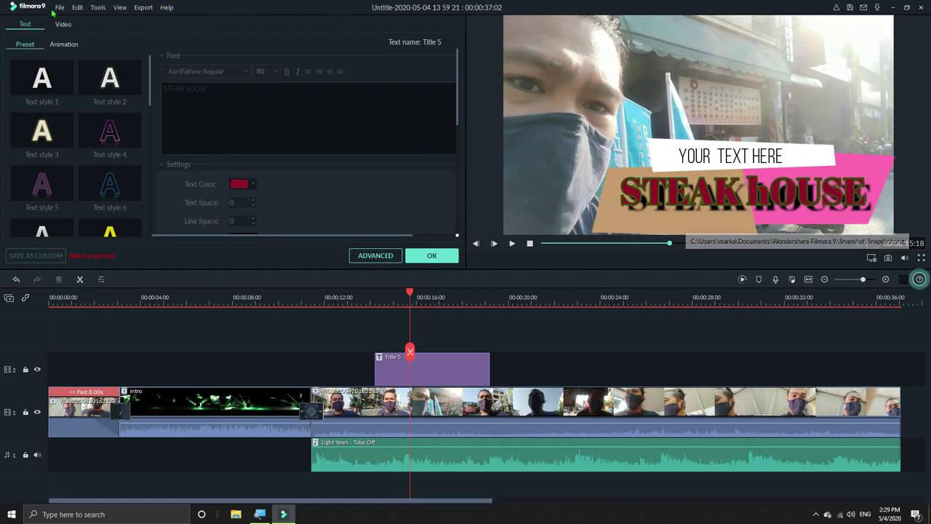
left_click(431, 256)
Step: Reveal the Snapshot image in its File Explorer folder, view it in Photos, and close both windows
right_click(313, 96)
right_click(300, 97)
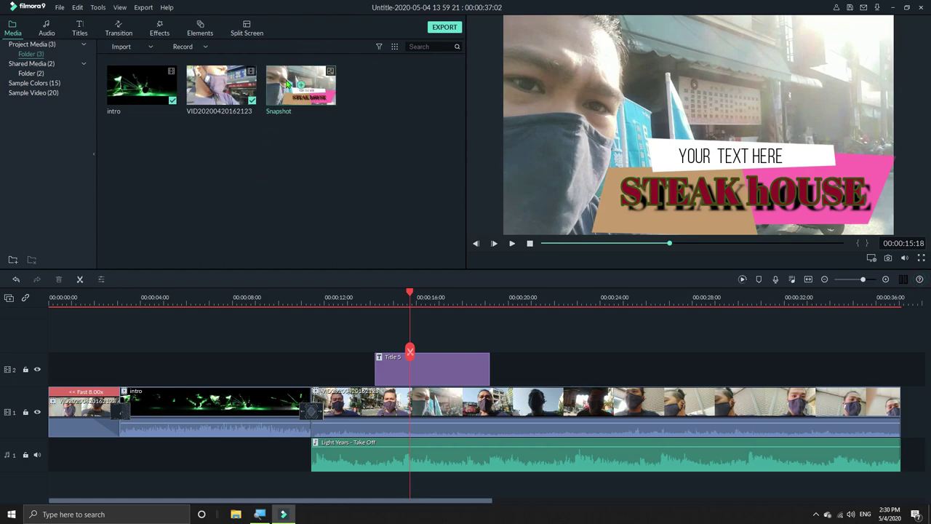
right_click(288, 82)
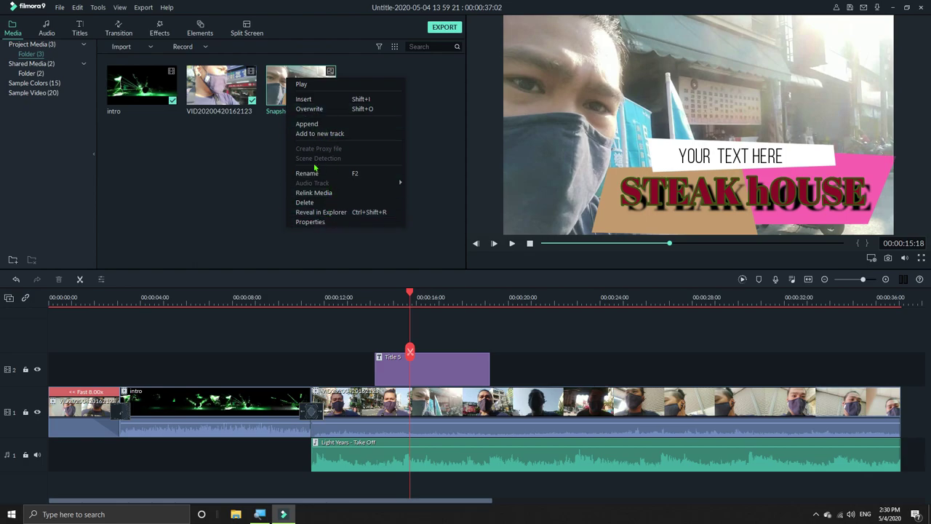
left_click(367, 213)
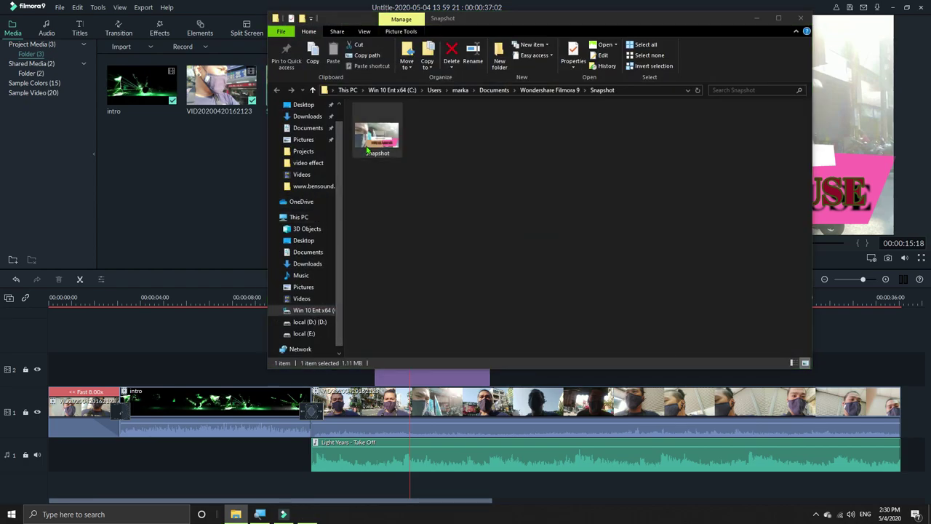
double_click(372, 149)
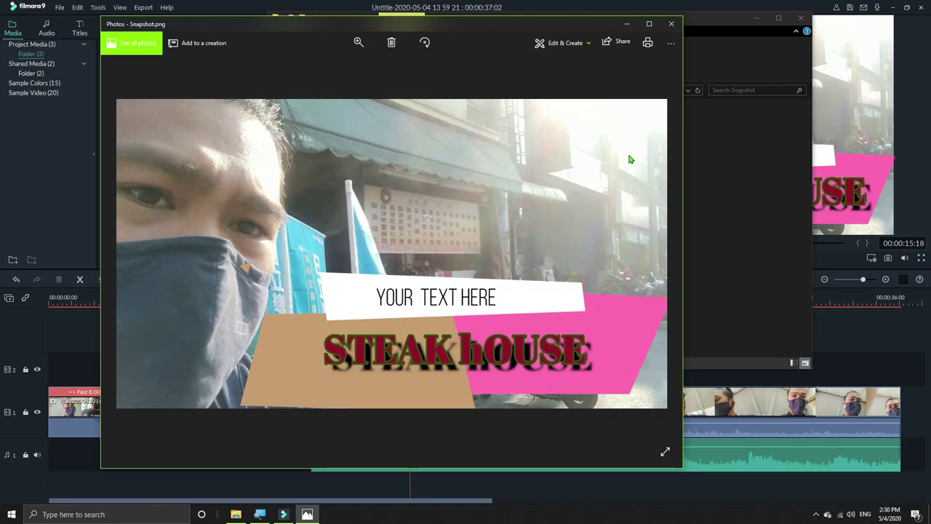
left_click(671, 24)
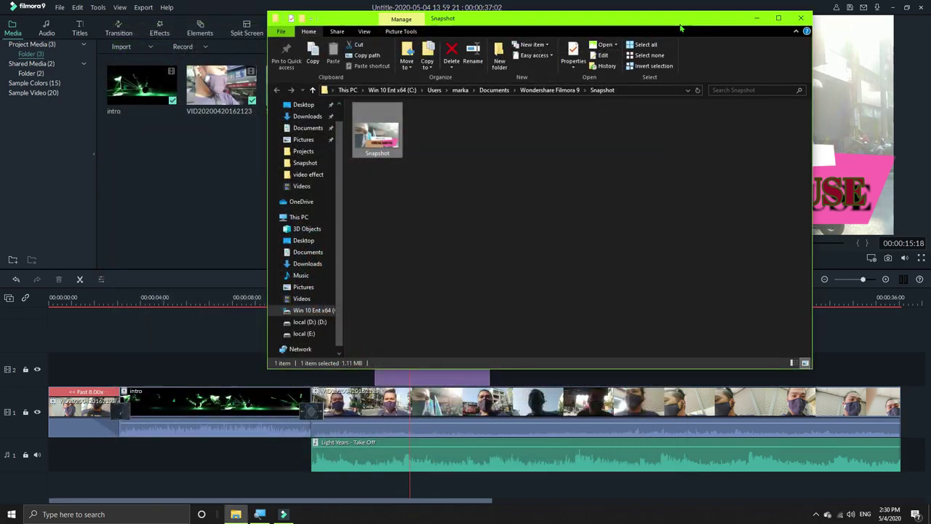
left_click(801, 17)
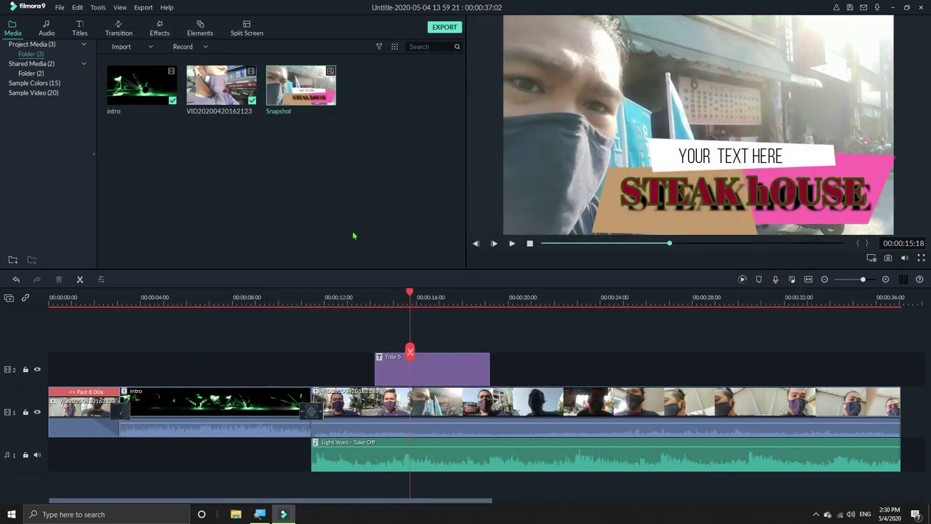
Step: Save the project
left_click(60, 7)
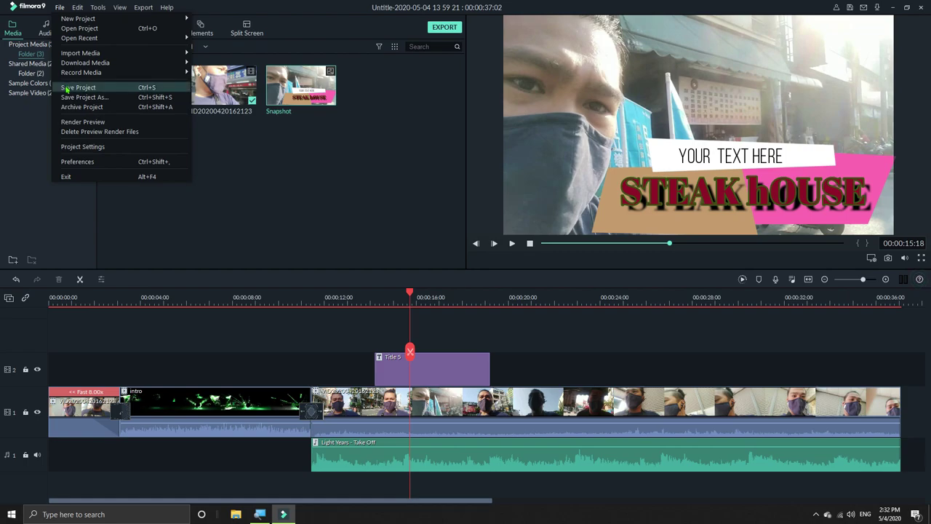
left_click(67, 88)
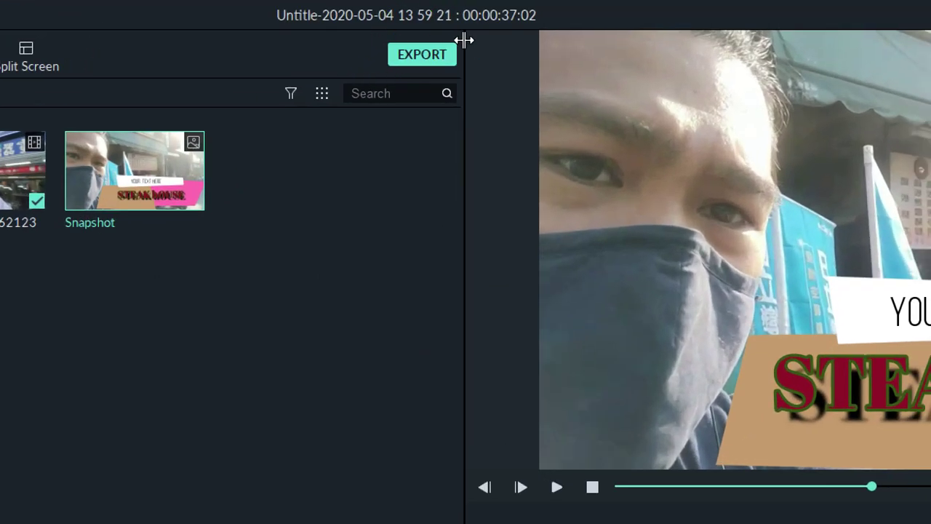
Step: Open the export setup for a local MP4 file, keeping the name My Video and the Videos save folder
left_click(419, 53)
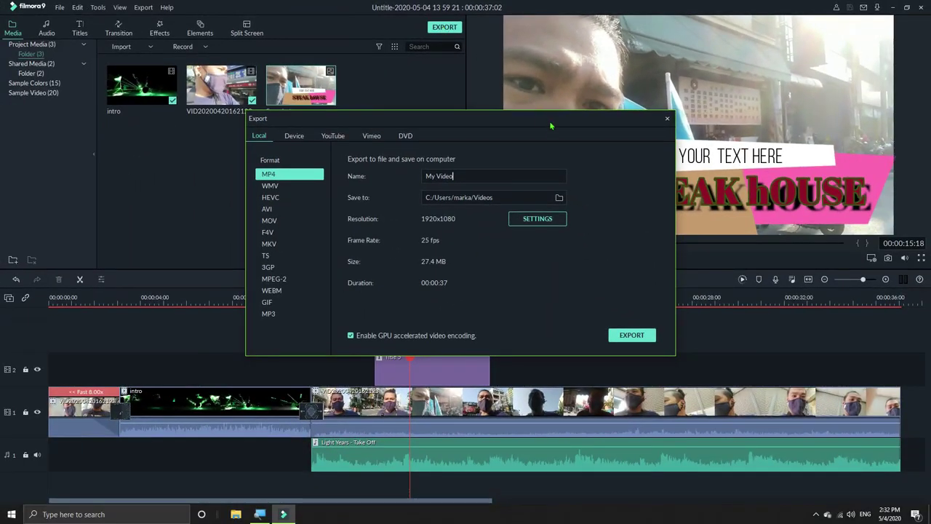
left_click(455, 175)
left_click(457, 175)
left_click_drag(494, 198, 471, 209)
left_click_drag(474, 176, 437, 176)
Step: Set the export's video encoder to MPEG-4 and frame rate to 50 fps at 1920x1080, and export the video
left_click(545, 220)
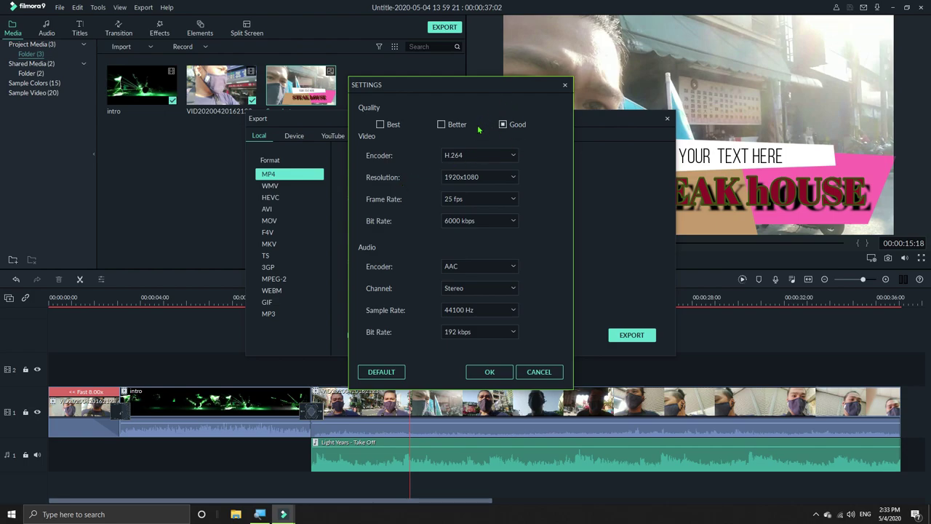
left_click(511, 159)
left_click(512, 158)
left_click(510, 158)
left_click(508, 167)
left_click(514, 178)
left_click(514, 178)
left_click(515, 199)
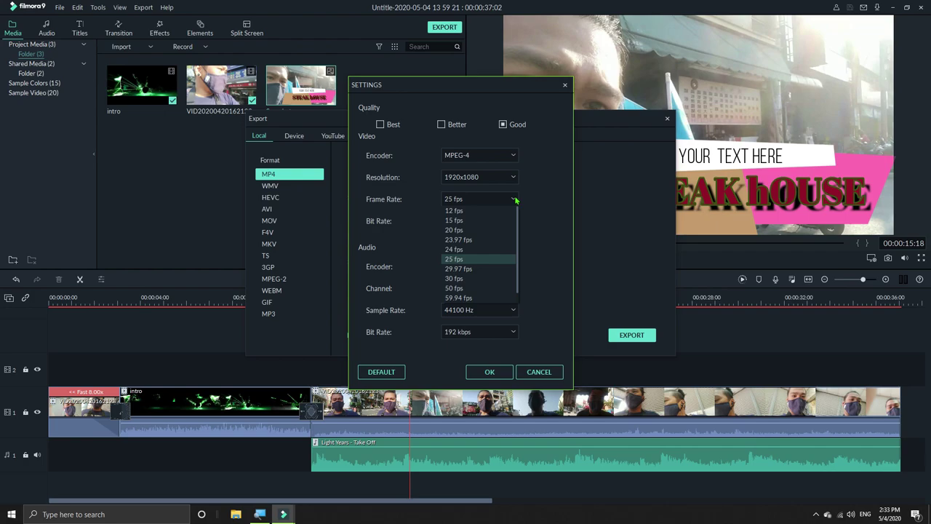
left_click(457, 288)
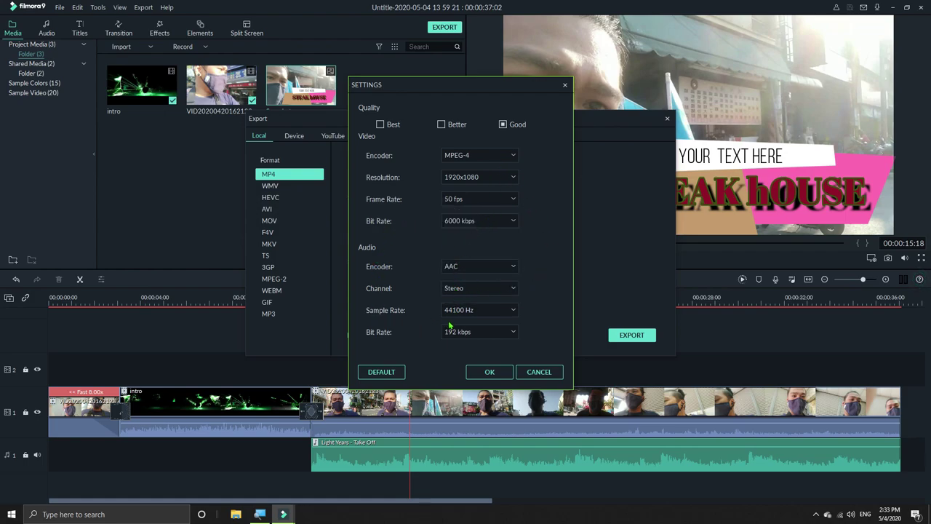
left_click(488, 372)
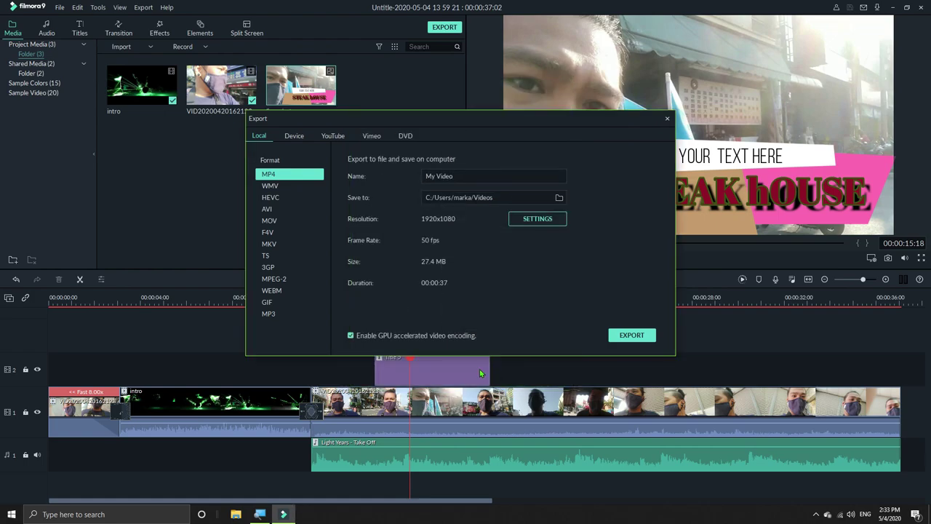
left_click(631, 336)
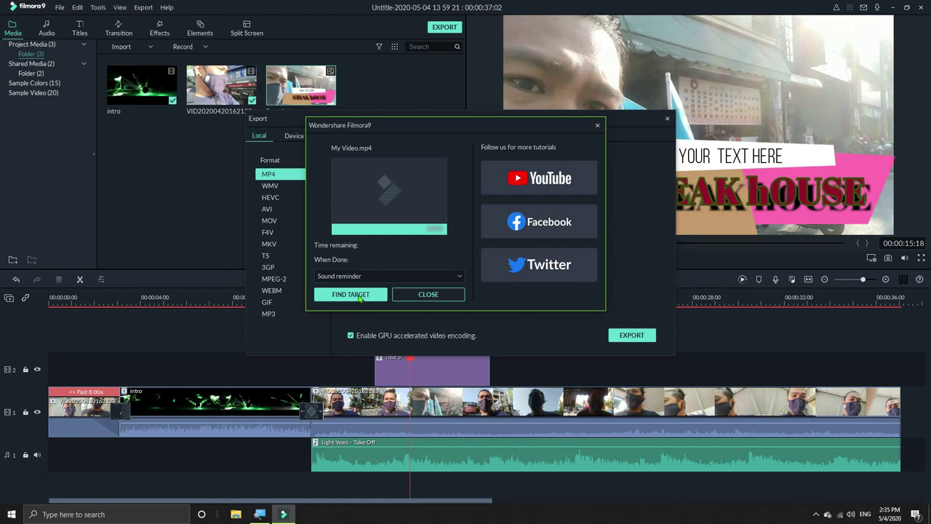
Step: Reveal the exported My Video file in its folder, play it in the media player, and return to the editor with the export dialog closed
left_click(359, 295)
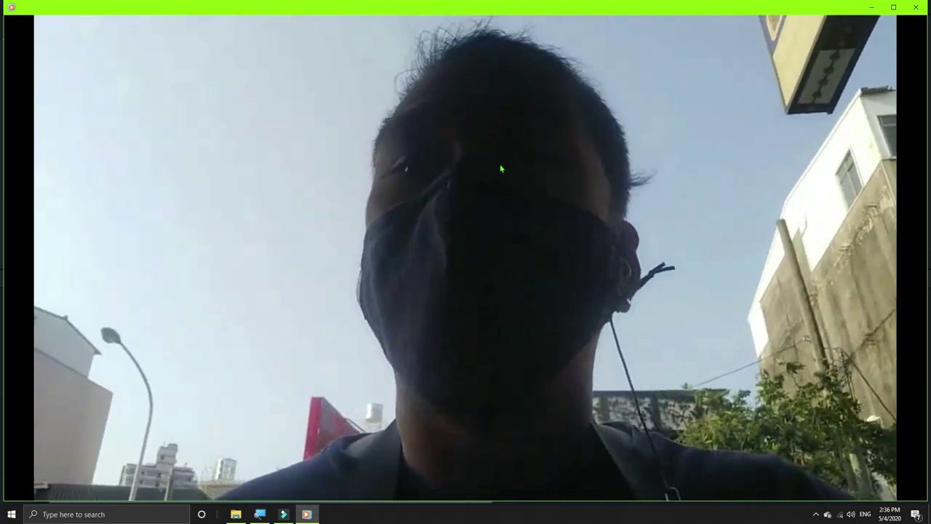
mouse_move(505, 201)
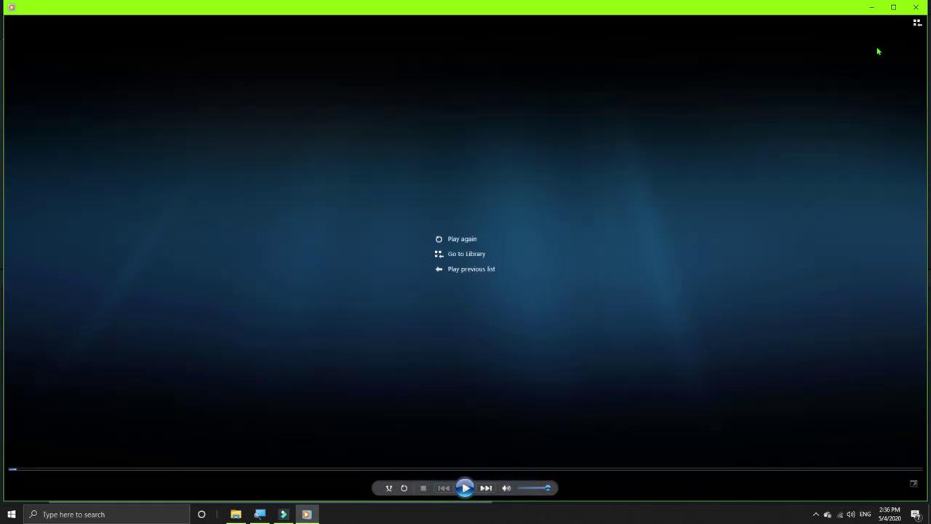
left_click(918, 7)
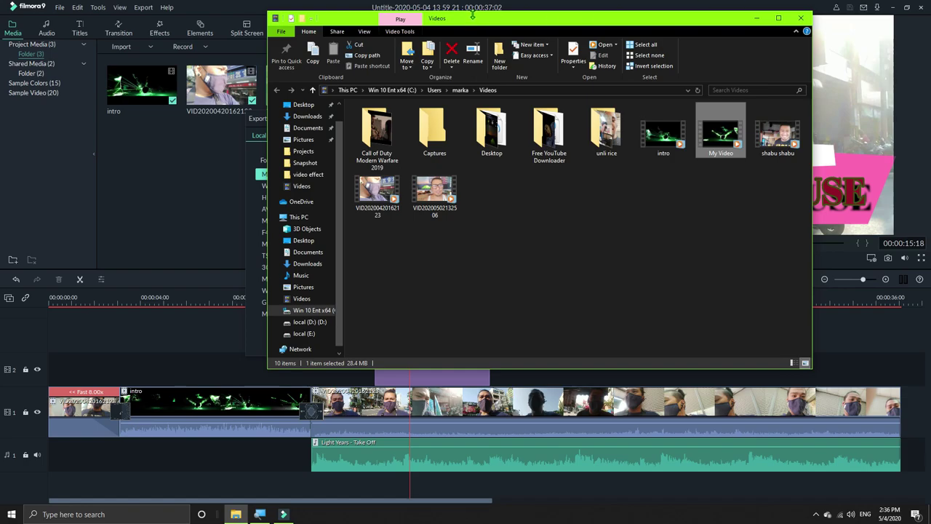
left_click(222, 191)
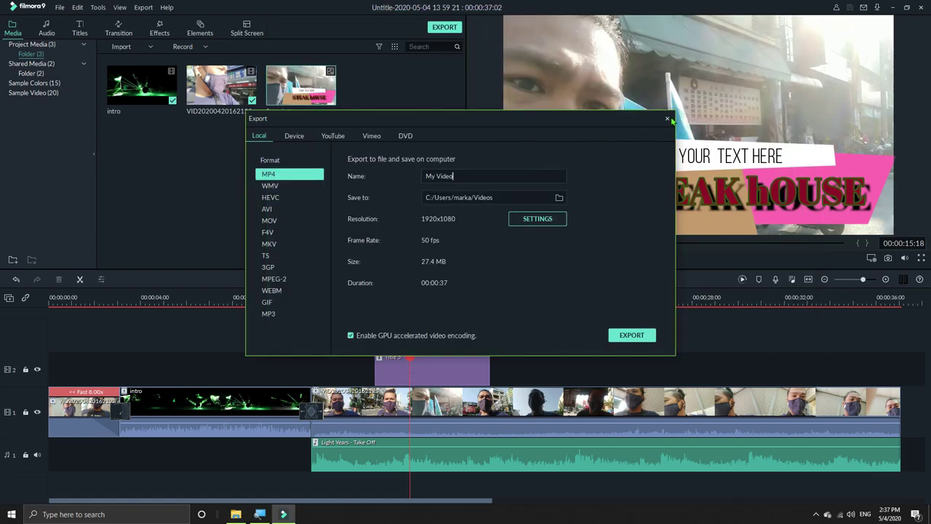
left_click(668, 119)
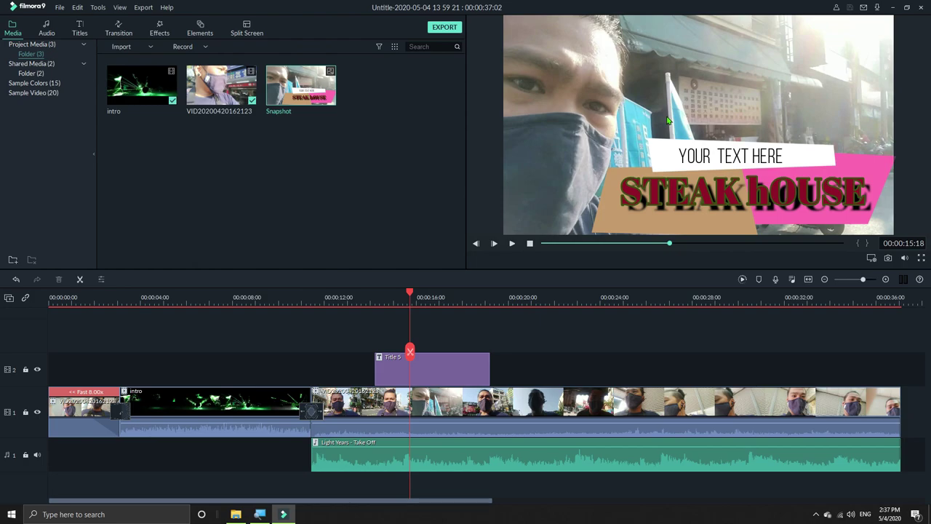